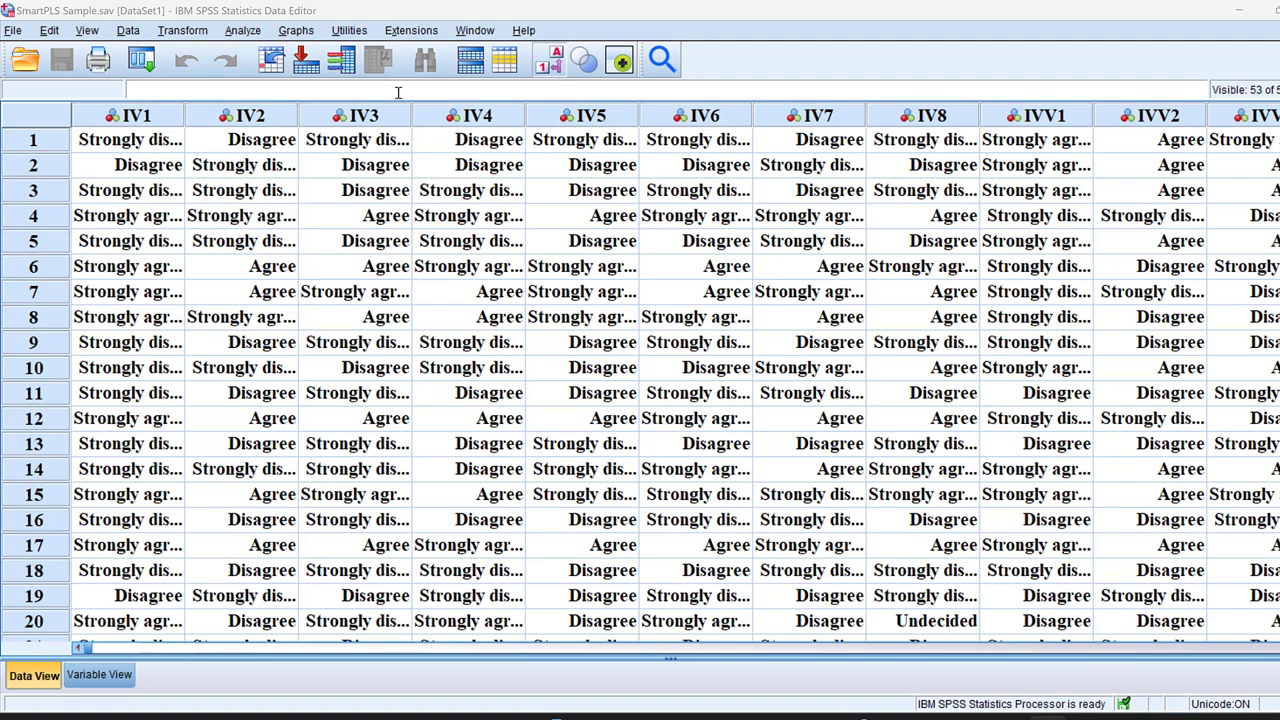
- Toggle Value Labels on and off repeatedly, leaving the grid showing numeric codes
{"action": "left_click", "coordinate": [553, 65]}
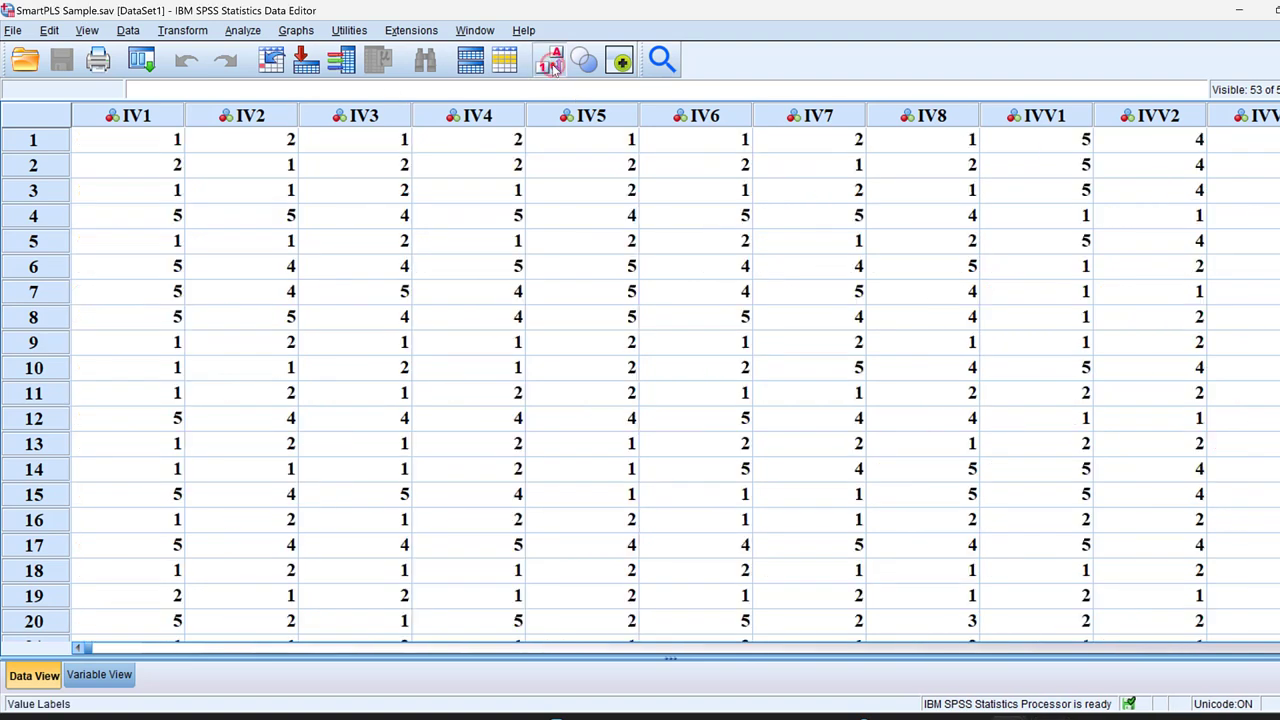
{"action": "left_click", "coordinate": [553, 66]}
{"action": "left_click", "coordinate": [553, 67]}
{"action": "left_click", "coordinate": [553, 66]}
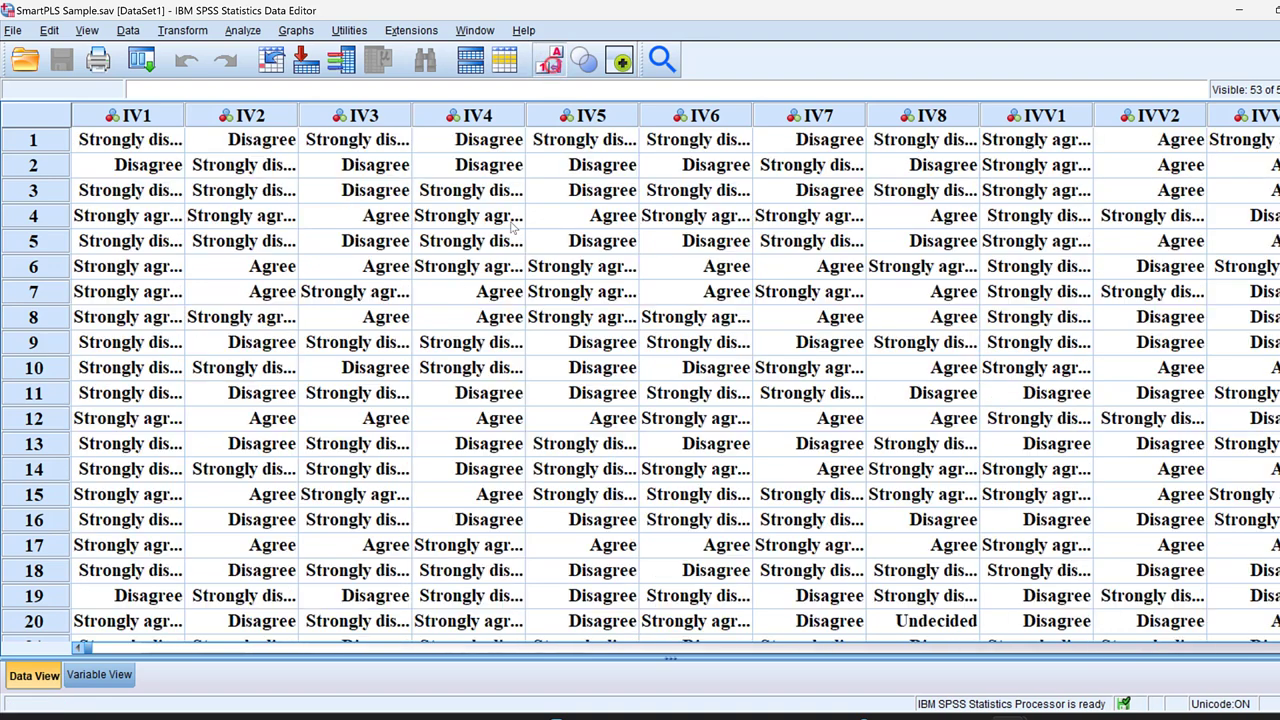
{"action": "left_click", "coordinate": [549, 70]}
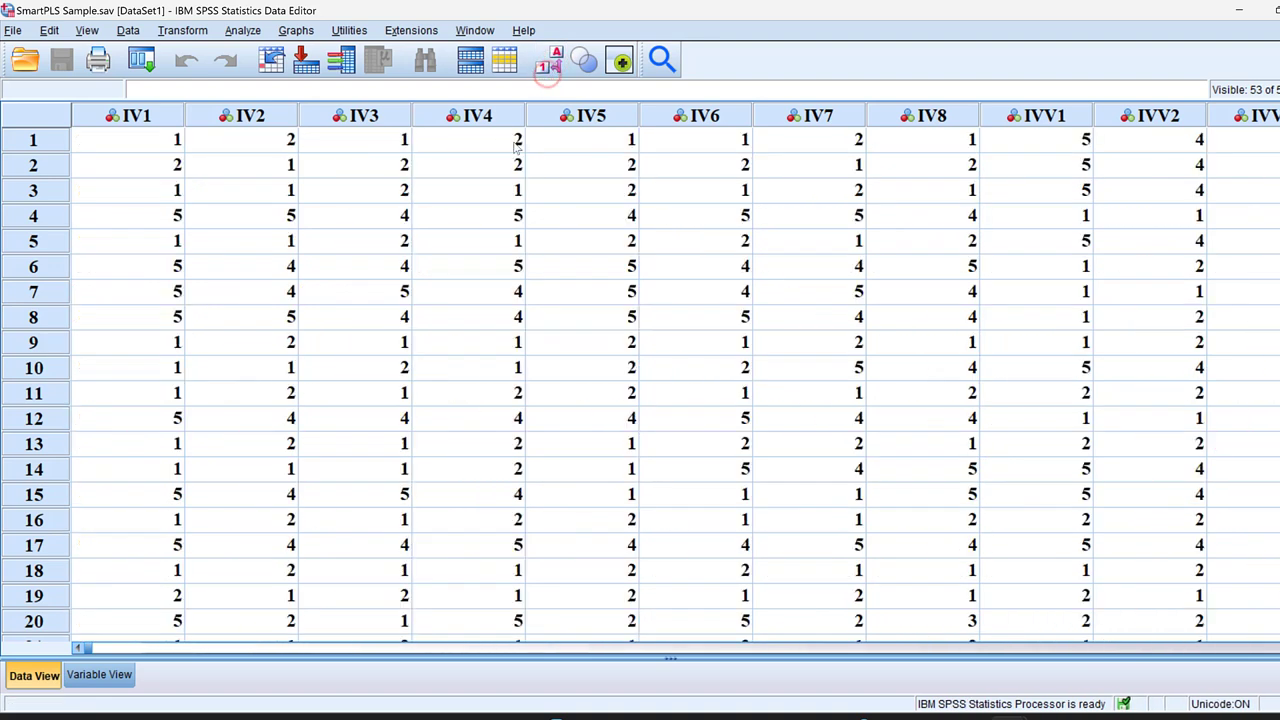
{"action": "left_click", "coordinate": [549, 62]}
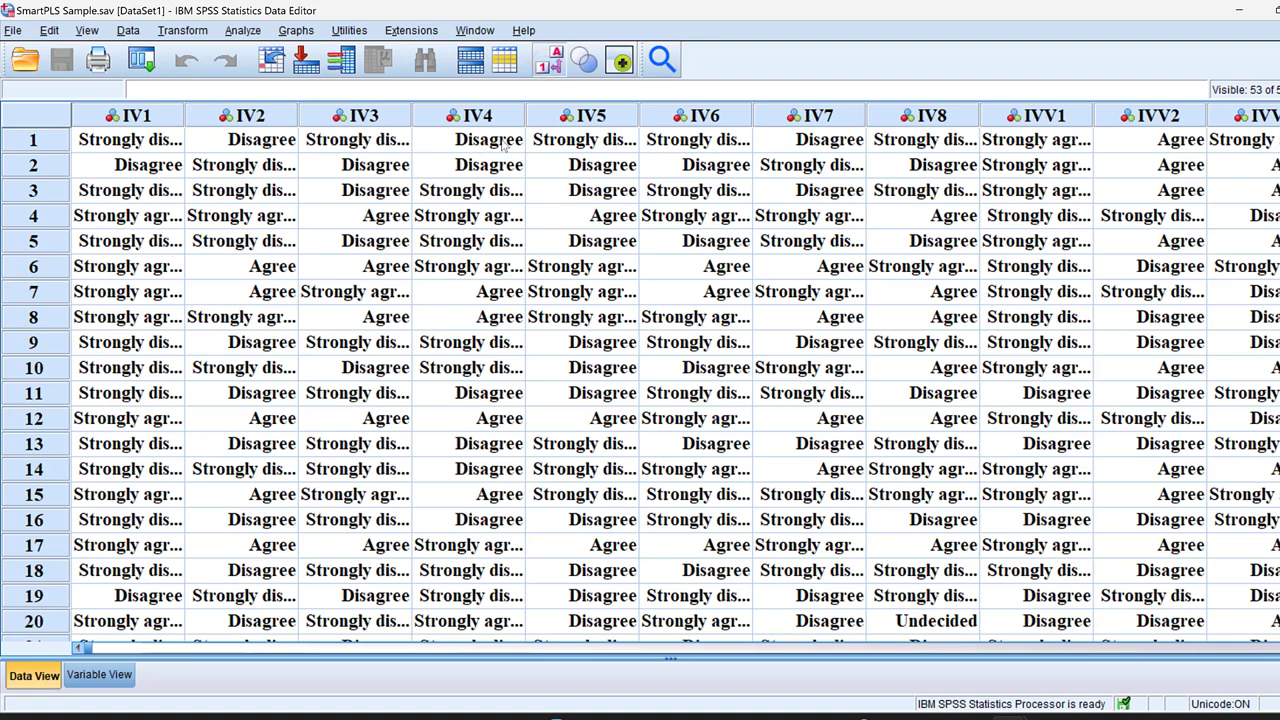
{"action": "left_click", "coordinate": [553, 65]}
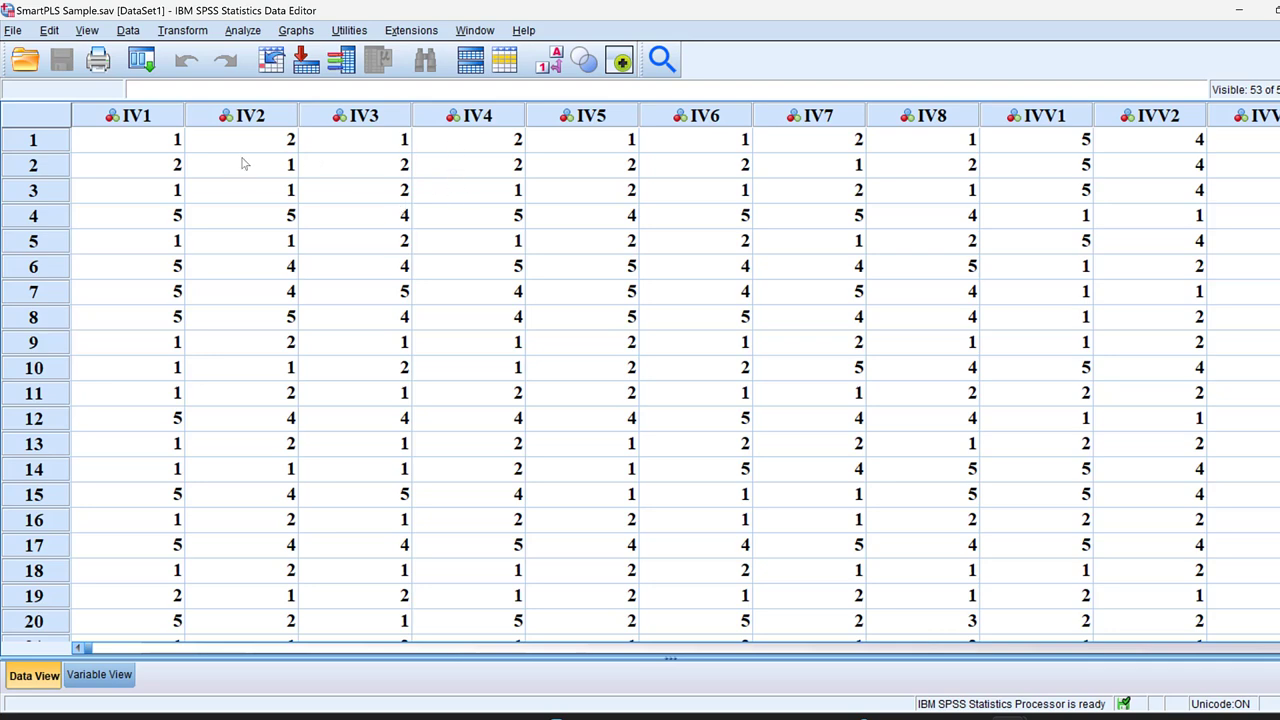
- Set up a Codebook with variables IV1 through DV and review its Output options
{"action": "left_click", "coordinate": [243, 31]}
{"action": "mouse_move", "coordinate": [322, 78]}
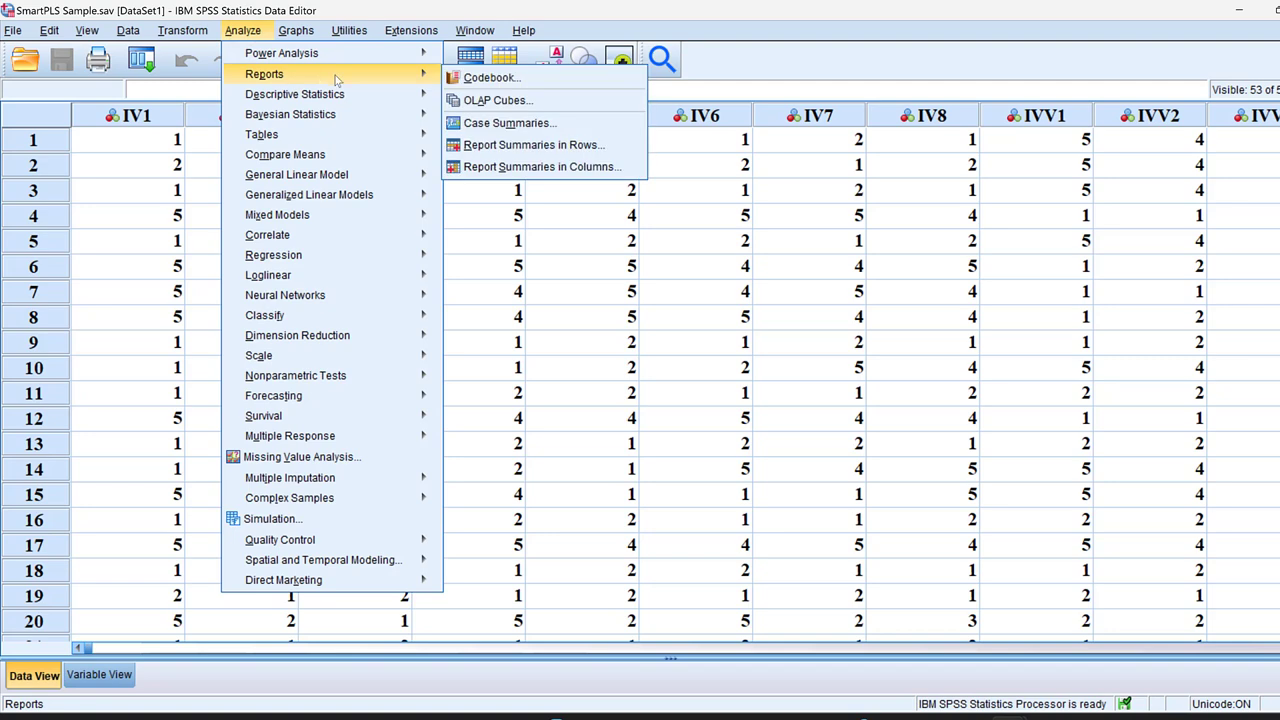
{"action": "left_click", "coordinate": [486, 79]}
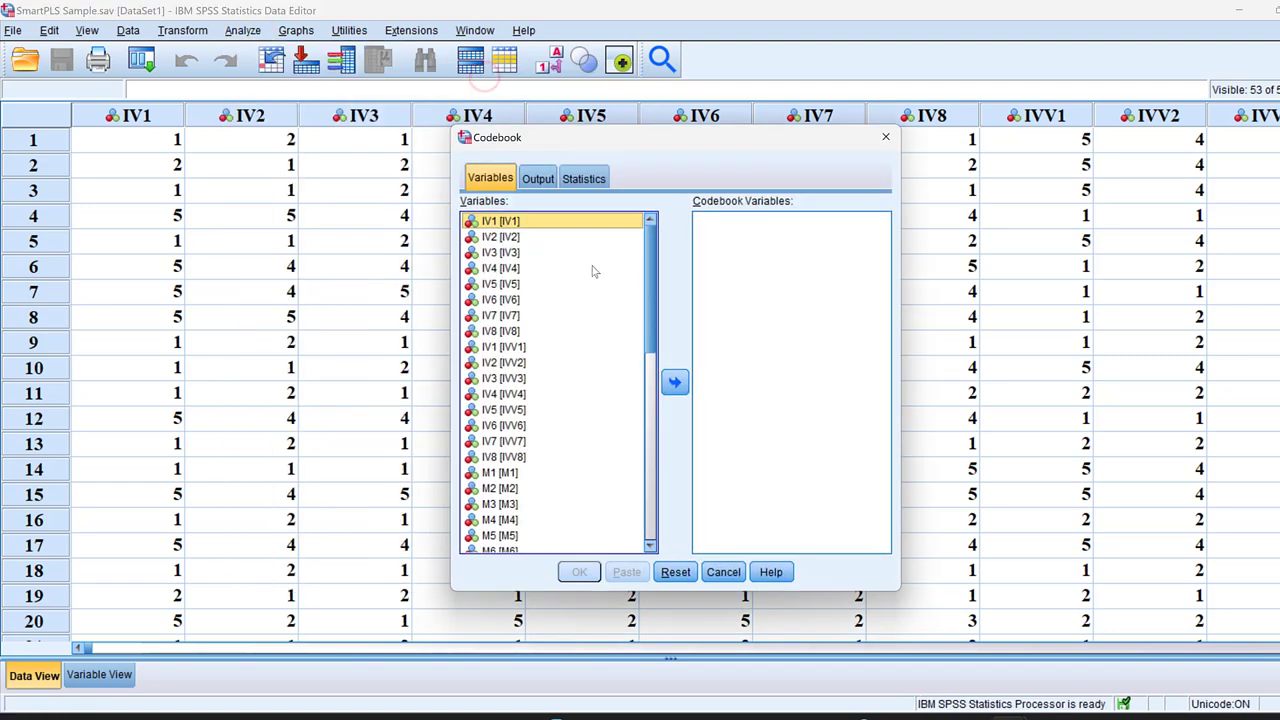
{"action": "scroll", "coordinate": [555, 425], "scroll_direction": "down", "scroll_amount": 1}
{"action": "scroll", "coordinate": [555, 425], "scroll_direction": "down", "scroll_amount": 8}
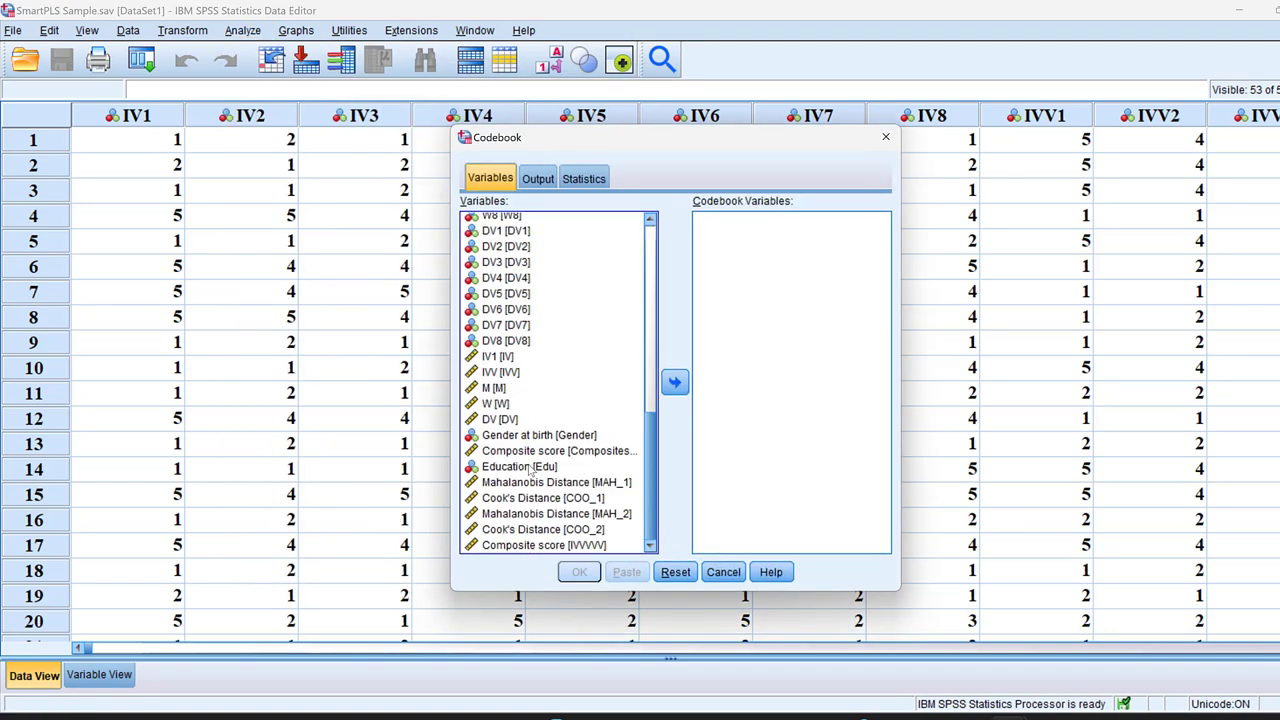
{"action": "left_click", "coordinate": [484, 420], "text": "shift"}
{"action": "left_click", "coordinate": [673, 382]}
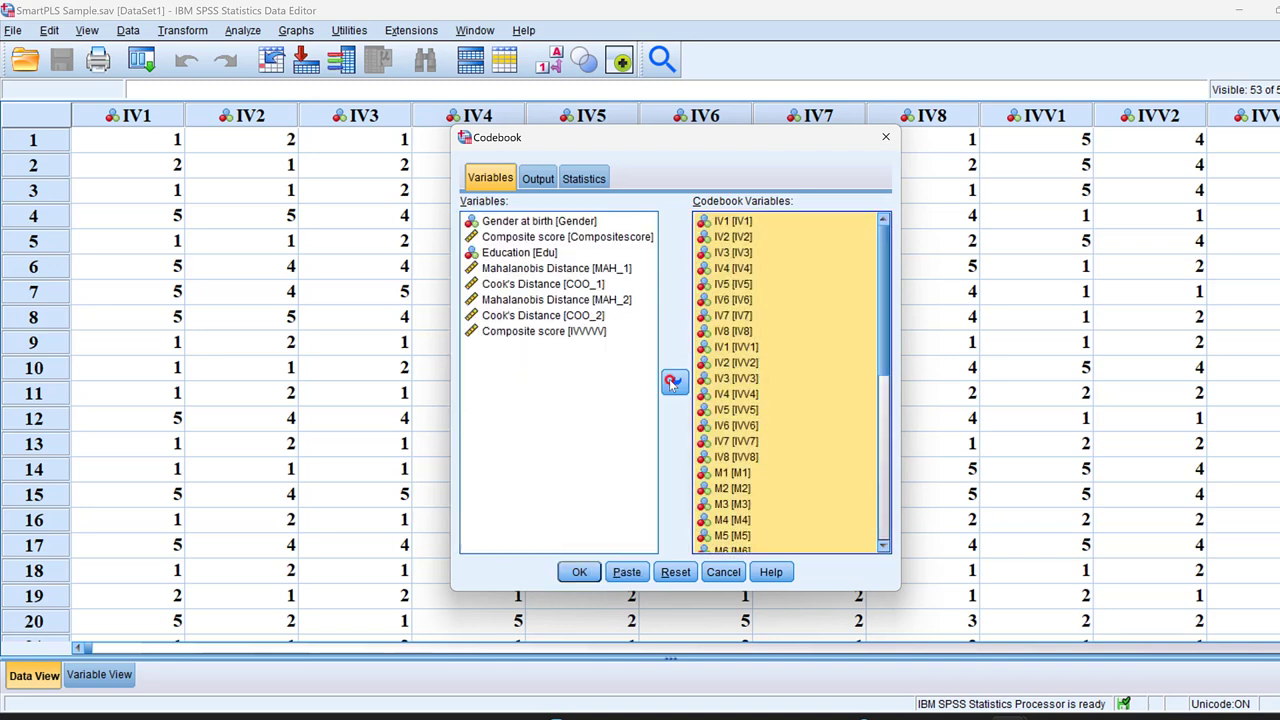
{"action": "left_click", "coordinate": [538, 178]}
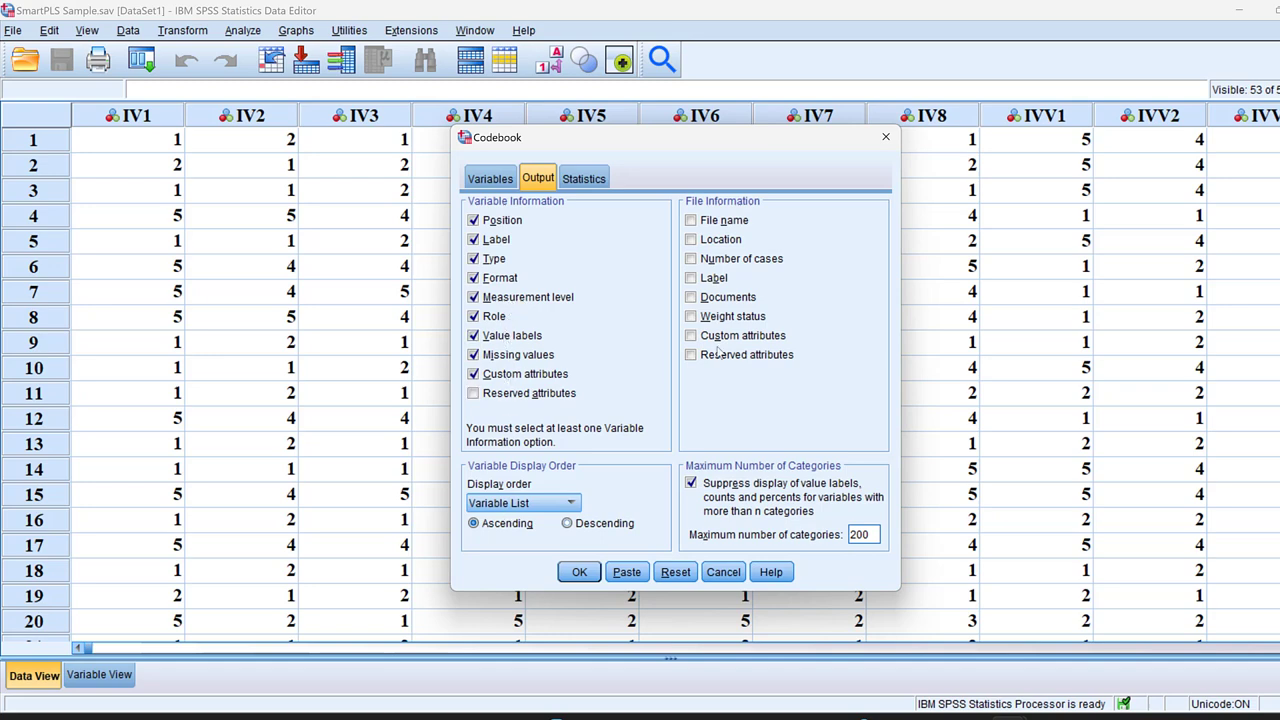
{"action": "left_click", "coordinate": [579, 571]}
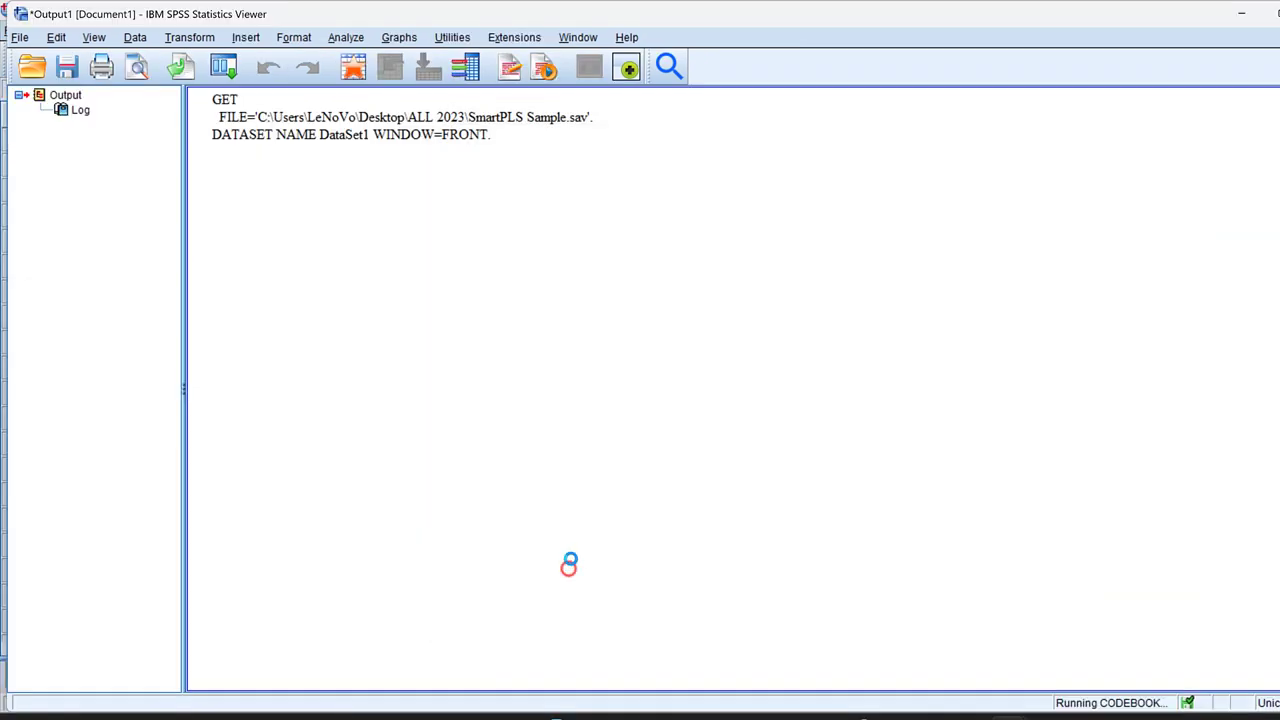
{"action": "scroll", "coordinate": [463, 275], "scroll_direction": "up", "scroll_amount": 20}
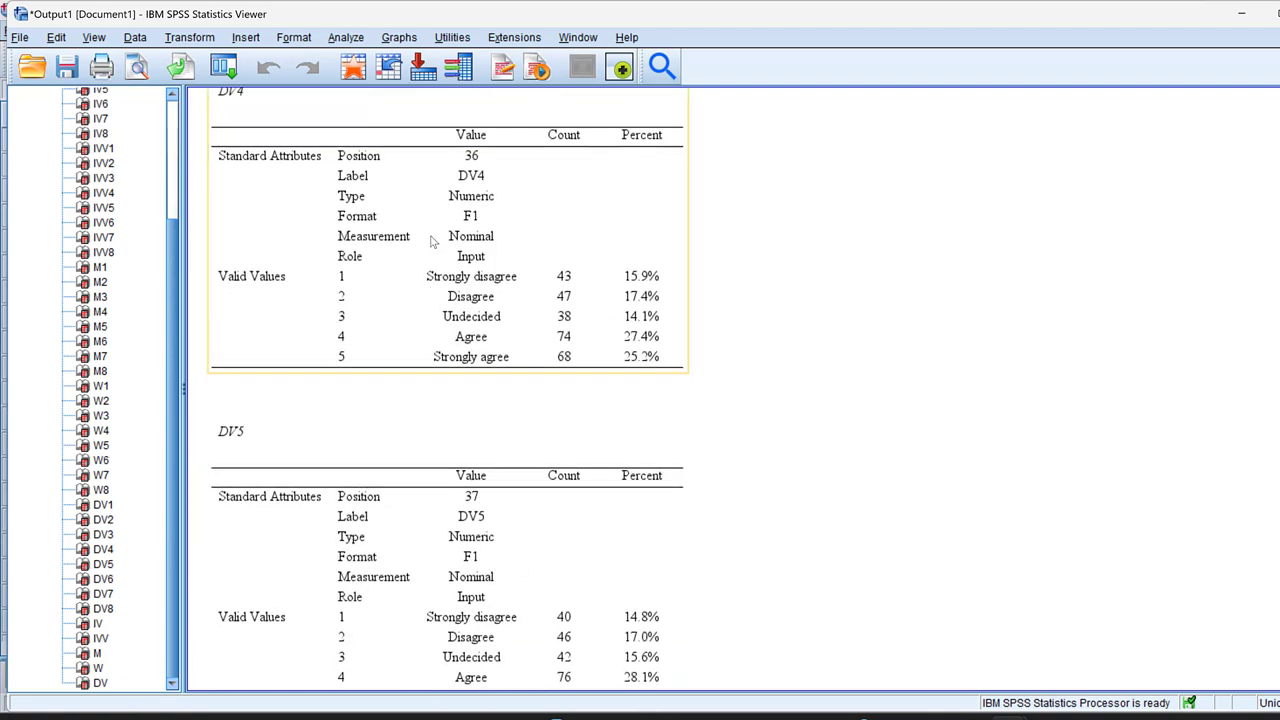
{"action": "scroll", "coordinate": [432, 240], "scroll_direction": "up", "scroll_amount": 20}
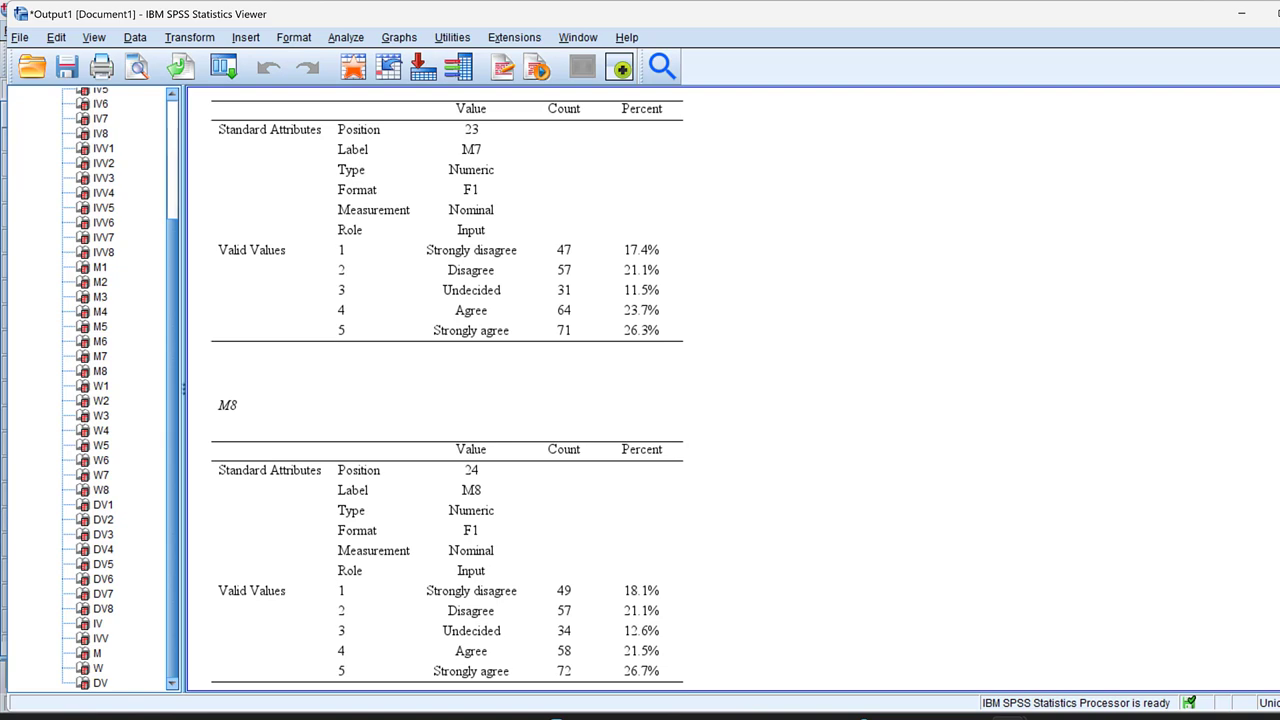
{"action": "scroll", "coordinate": [447, 387], "scroll_direction": "up", "scroll_amount": 20}
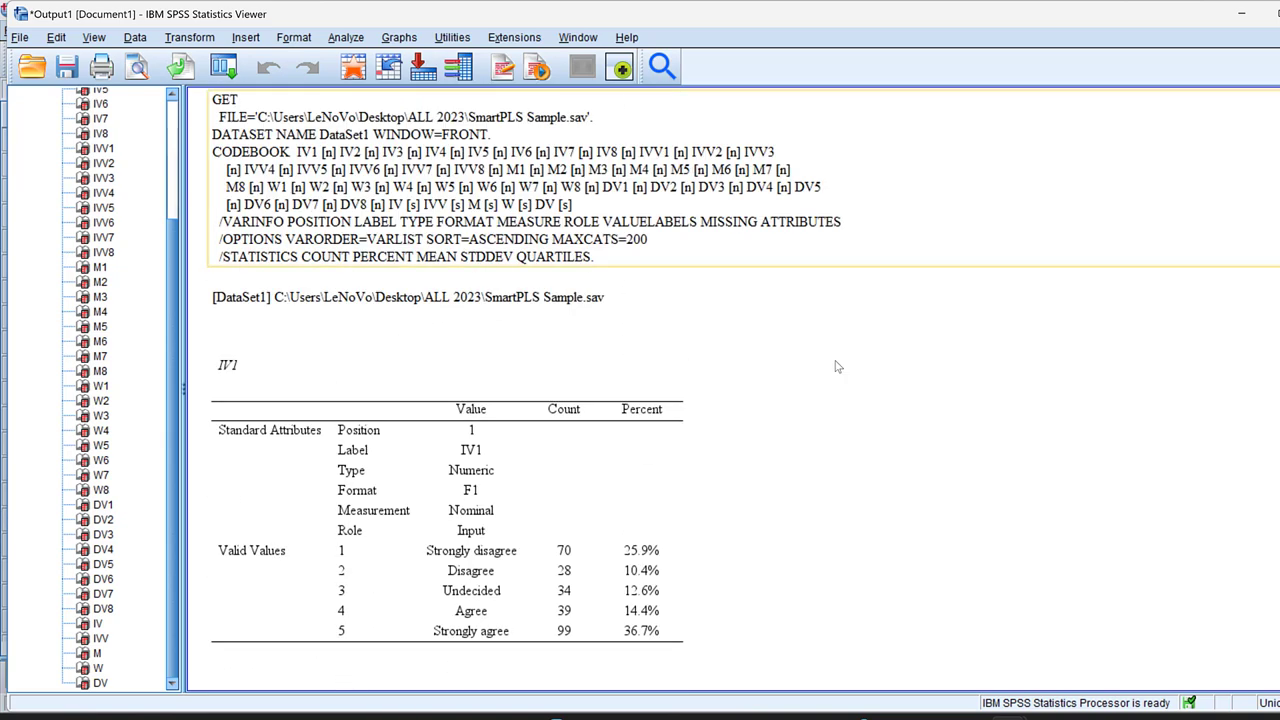
{"action": "scroll", "coordinate": [837, 363], "scroll_direction": "down", "scroll_amount": 2}
{"action": "left_click", "coordinate": [503, 405]}
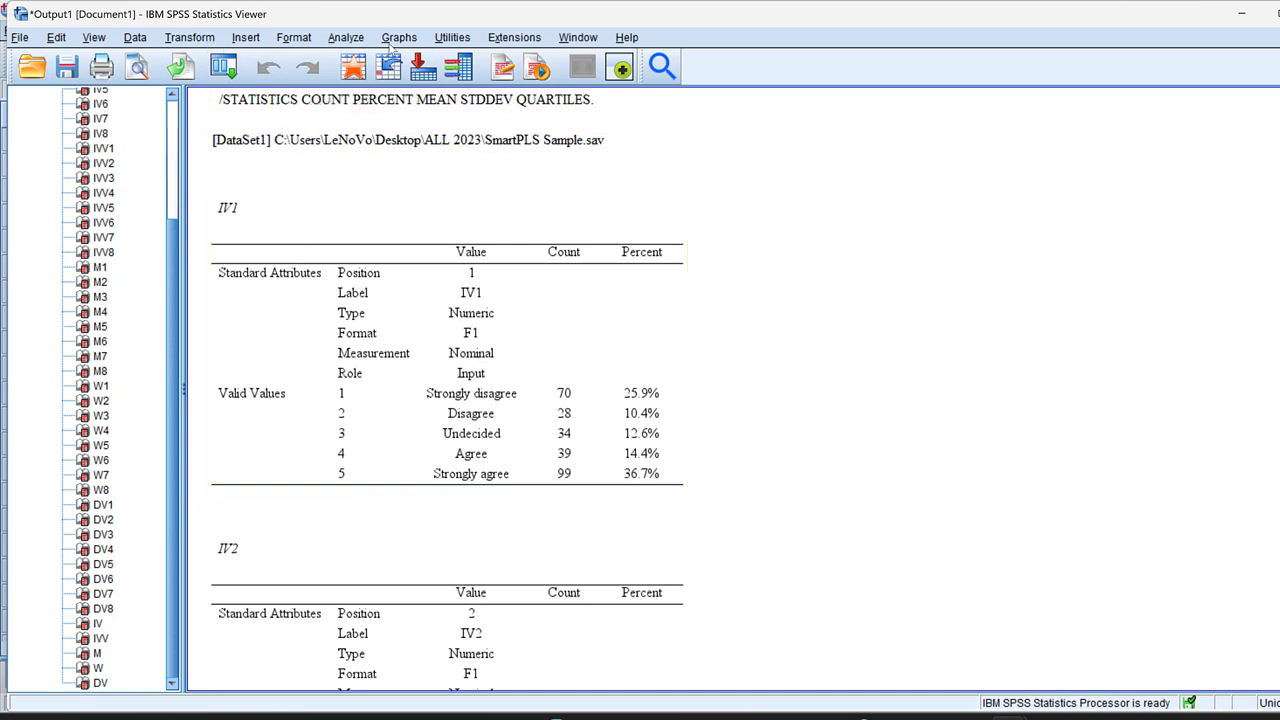
- Start Recode into Different Variables with IV1 as the input variable
{"action": "left_click", "coordinate": [184, 38]}
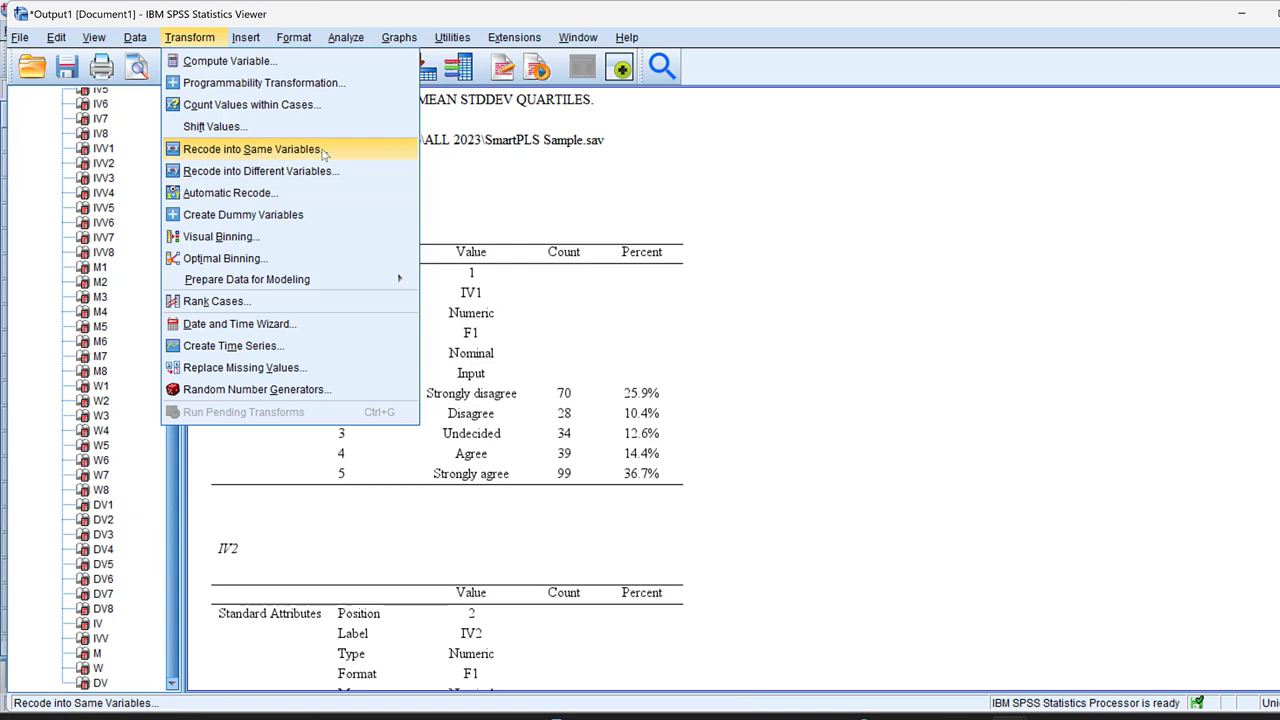
{"action": "left_click", "coordinate": [227, 175]}
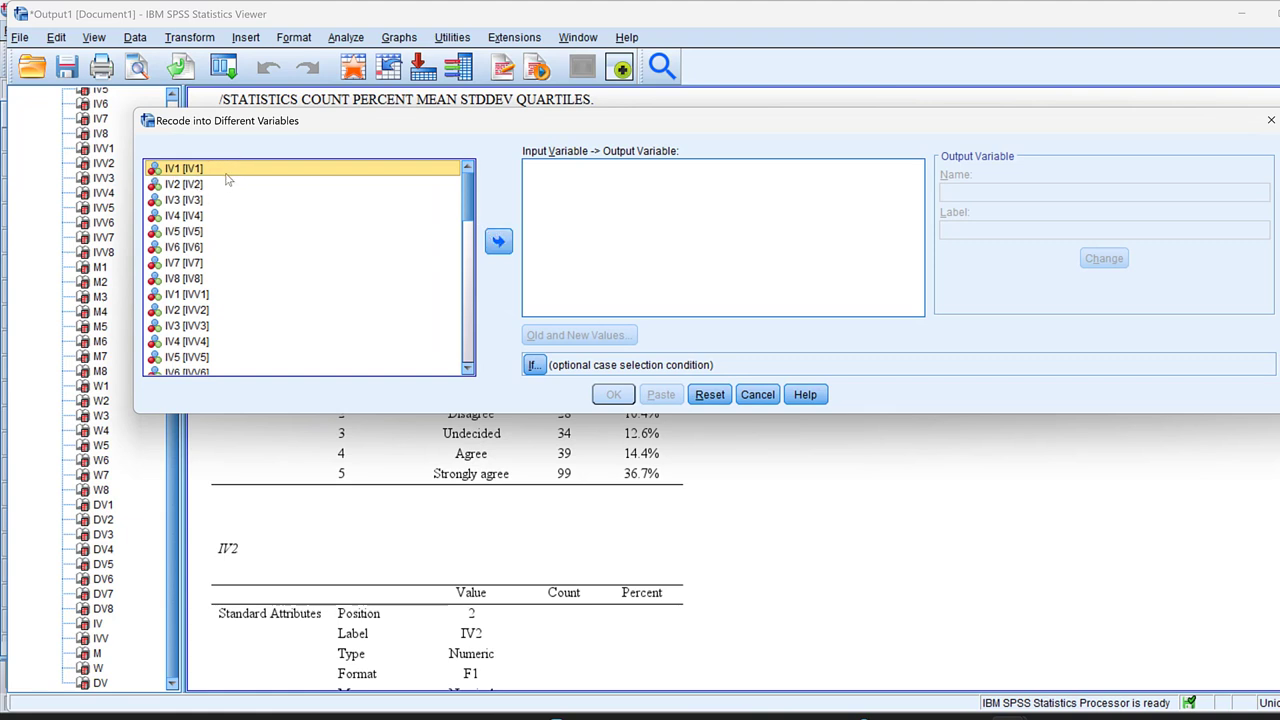
{"action": "left_click", "coordinate": [496, 241]}
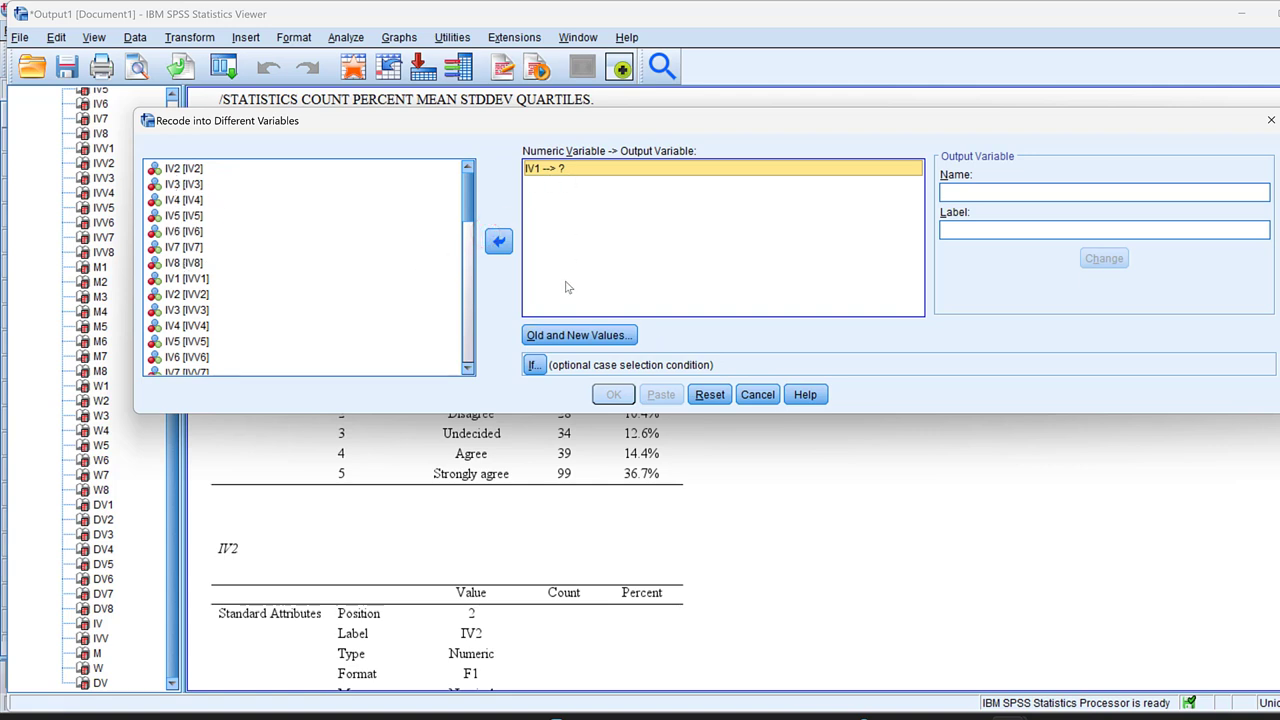
- Add the recode rule mapping range 1 through 3 to new value 0
{"action": "left_click", "coordinate": [587, 346]}
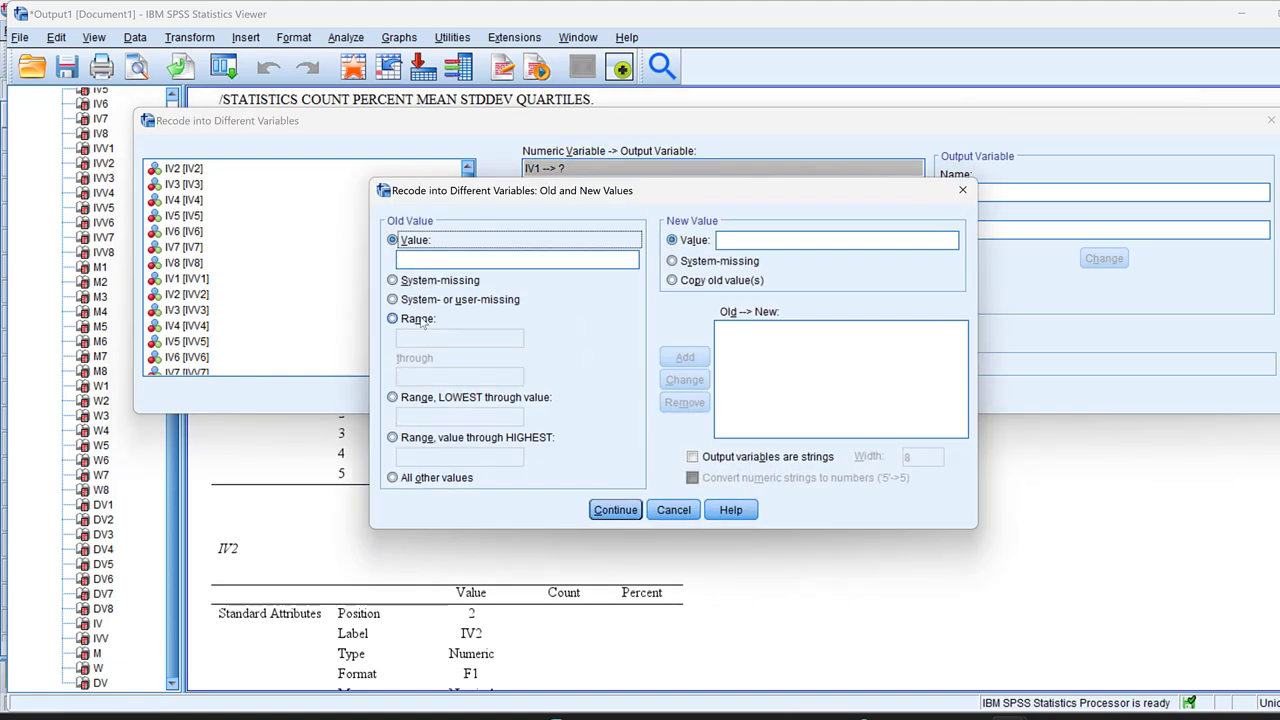
{"action": "left_click", "coordinate": [403, 321]}
{"action": "left_click", "coordinate": [412, 338]}
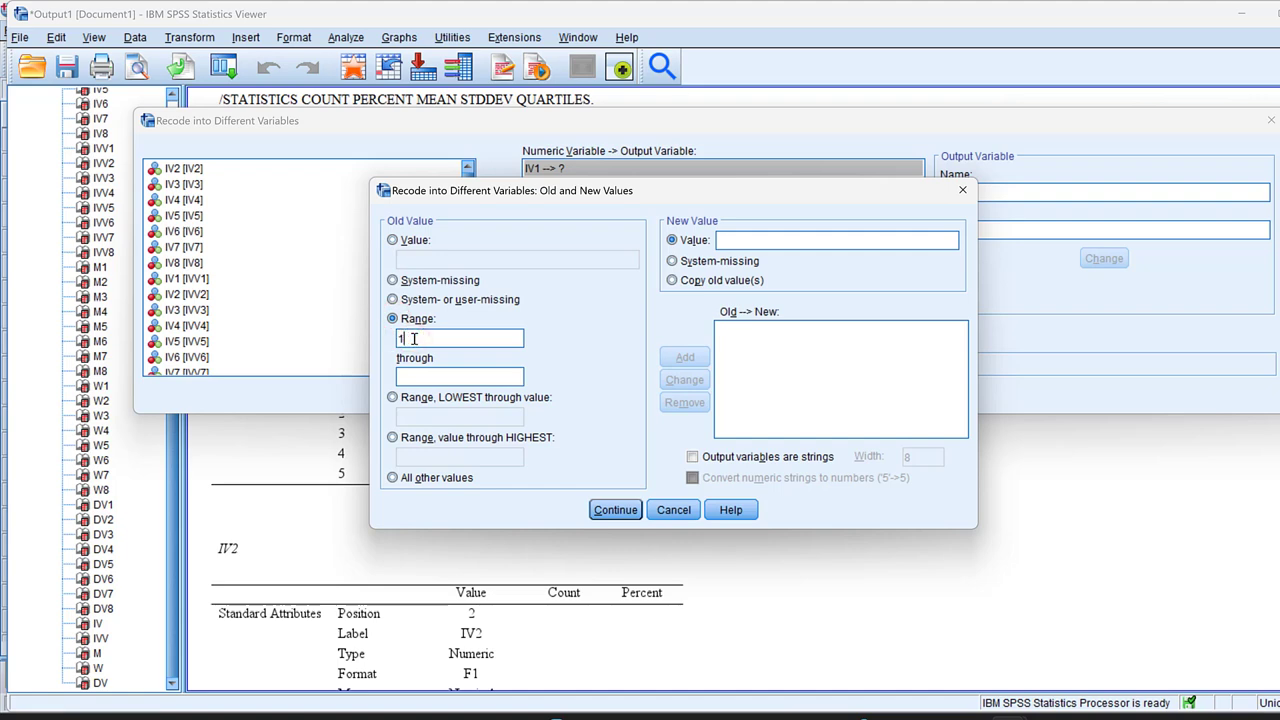
{"action": "left_click", "coordinate": [415, 375]}
{"action": "type", "text": "3"}
{"action": "left_click", "coordinate": [768, 245]}
{"action": "type", "text": "0"}
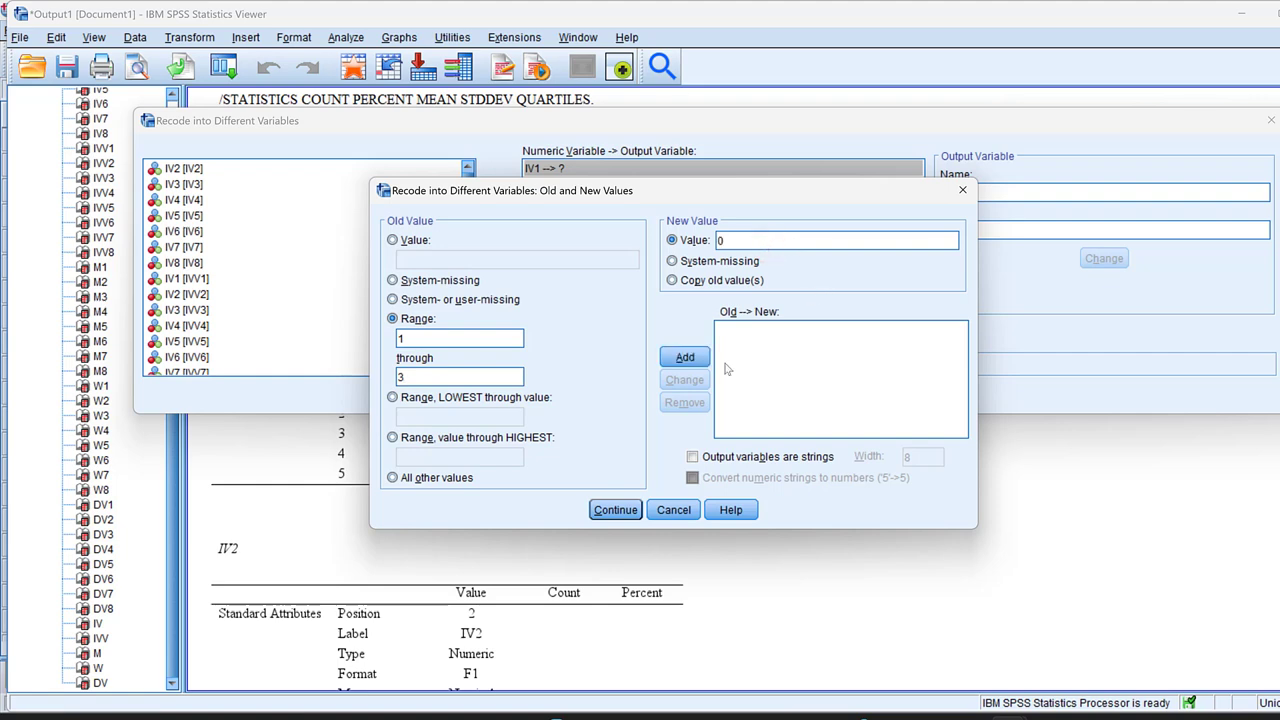
{"action": "left_click", "coordinate": [685, 357]}
- Add the rule mapping 3 through Highest to 1 and confirm the rules
{"action": "left_click", "coordinate": [432, 339]}
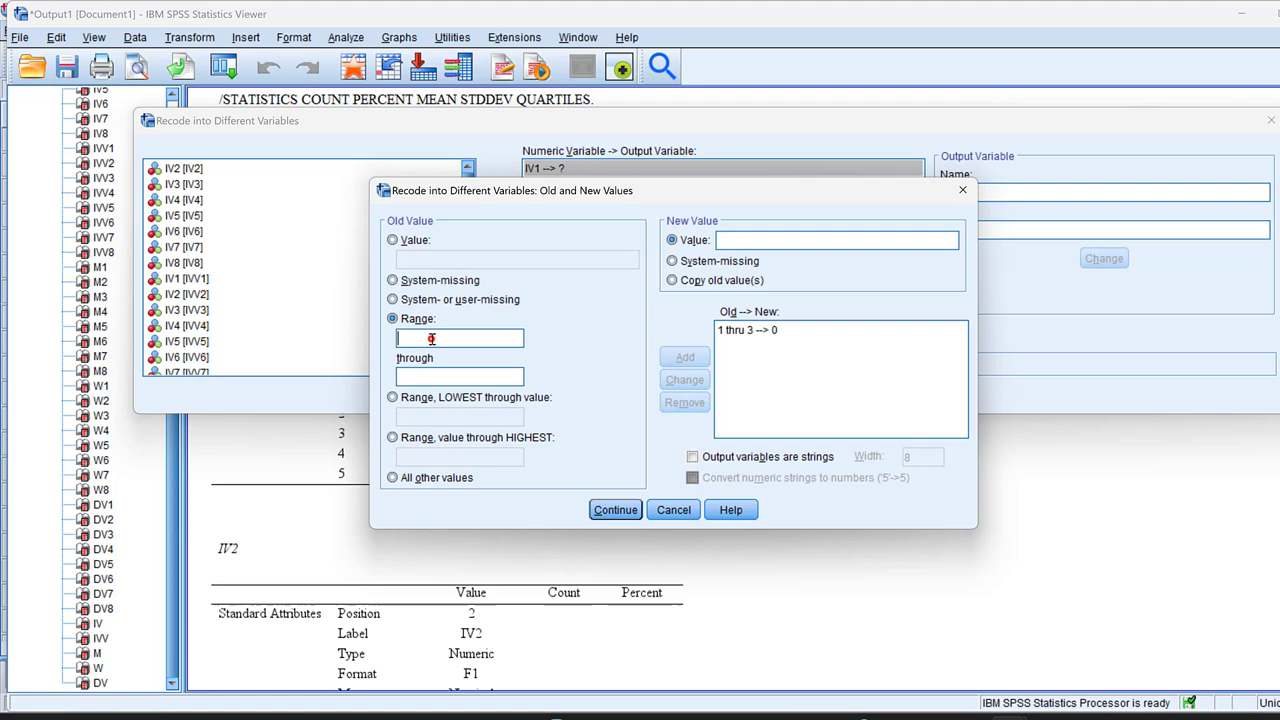
{"action": "left_click", "coordinate": [393, 438]}
{"action": "left_click", "coordinate": [431, 457]}
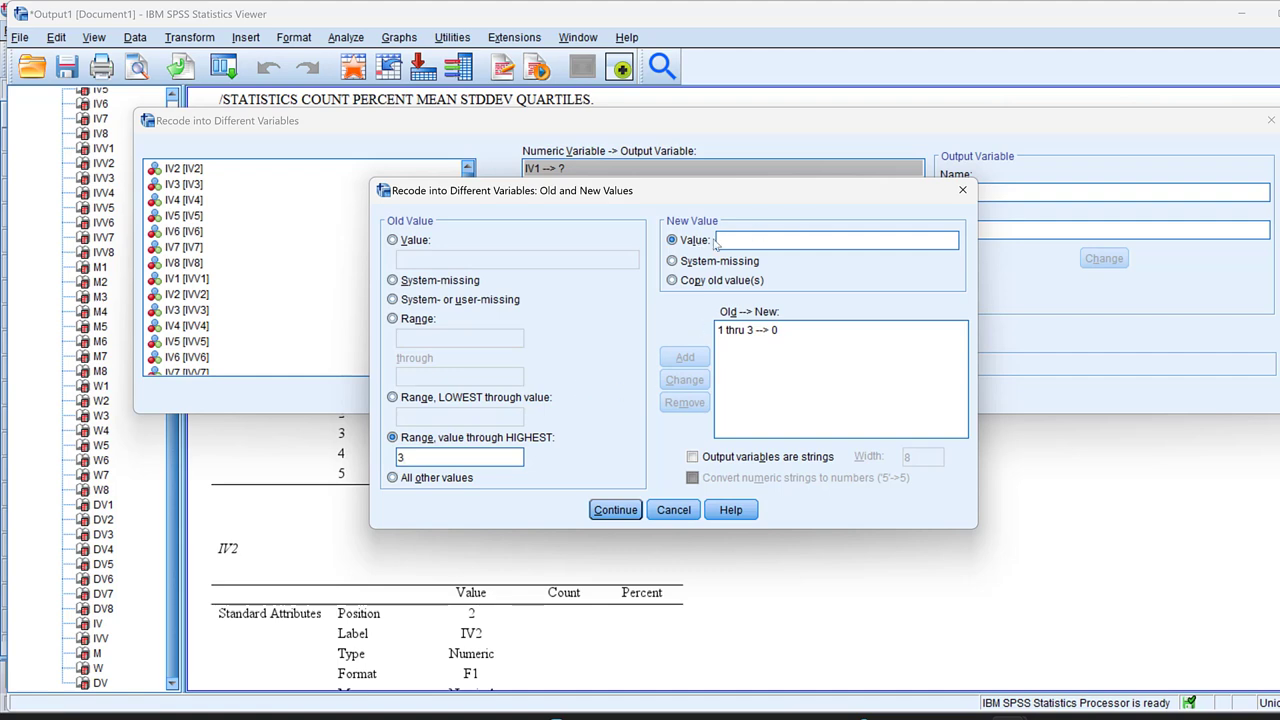
{"action": "left_click", "coordinate": [751, 241]}
{"action": "type", "text": "1"}
{"action": "left_click", "coordinate": [686, 358]}
{"action": "left_click", "coordinate": [615, 511]}
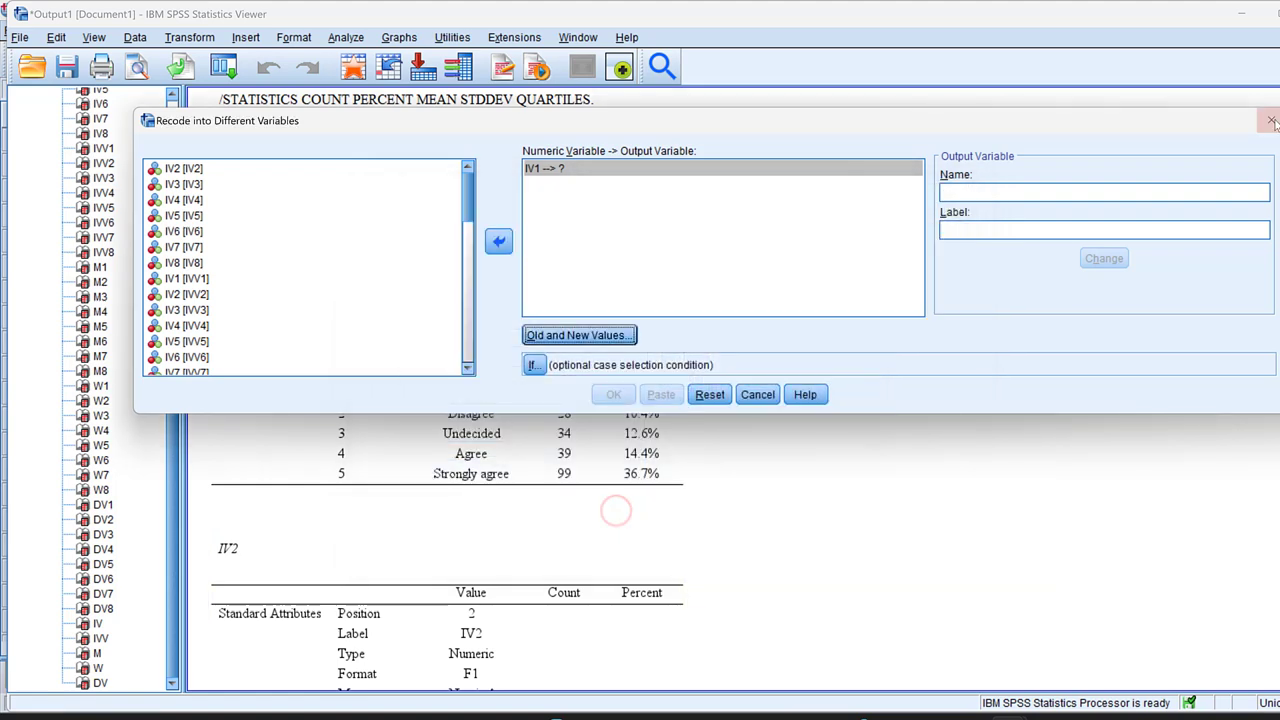
- Name the output variable IV1D, apply the change, and run the recode
{"action": "left_click", "coordinate": [959, 189]}
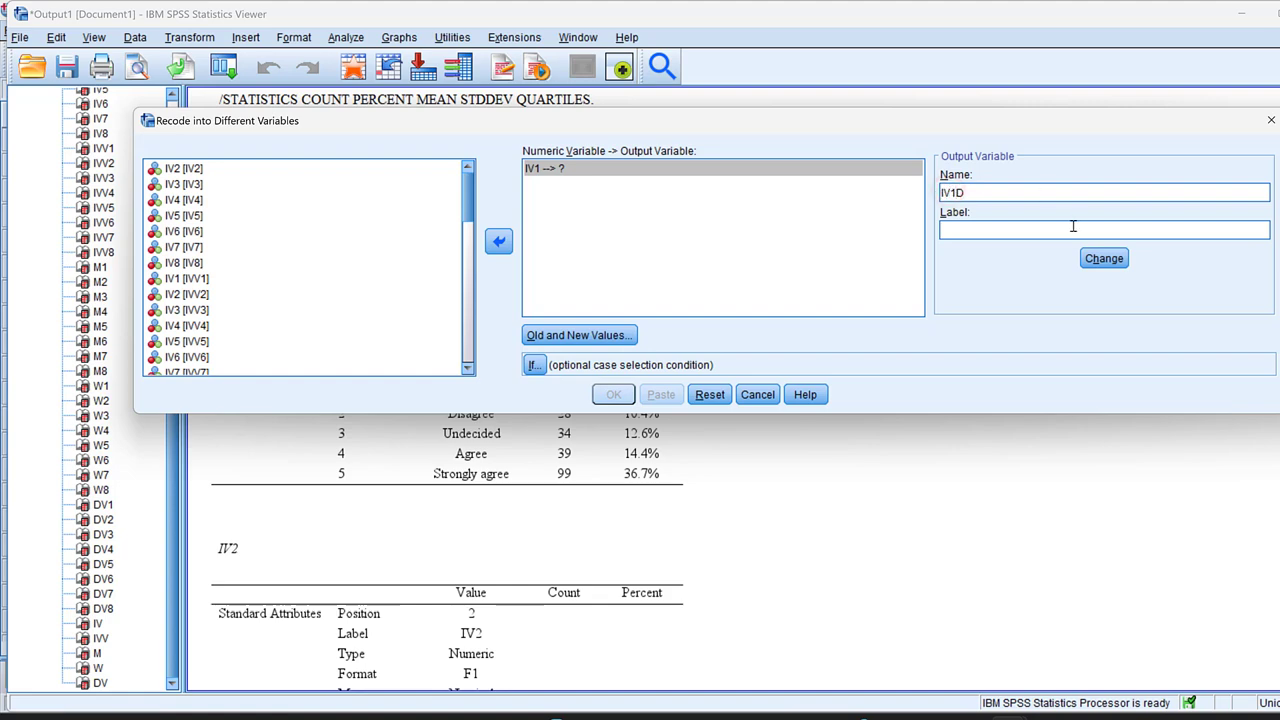
{"action": "left_click", "coordinate": [1104, 258]}
{"action": "left_click", "coordinate": [613, 394]}
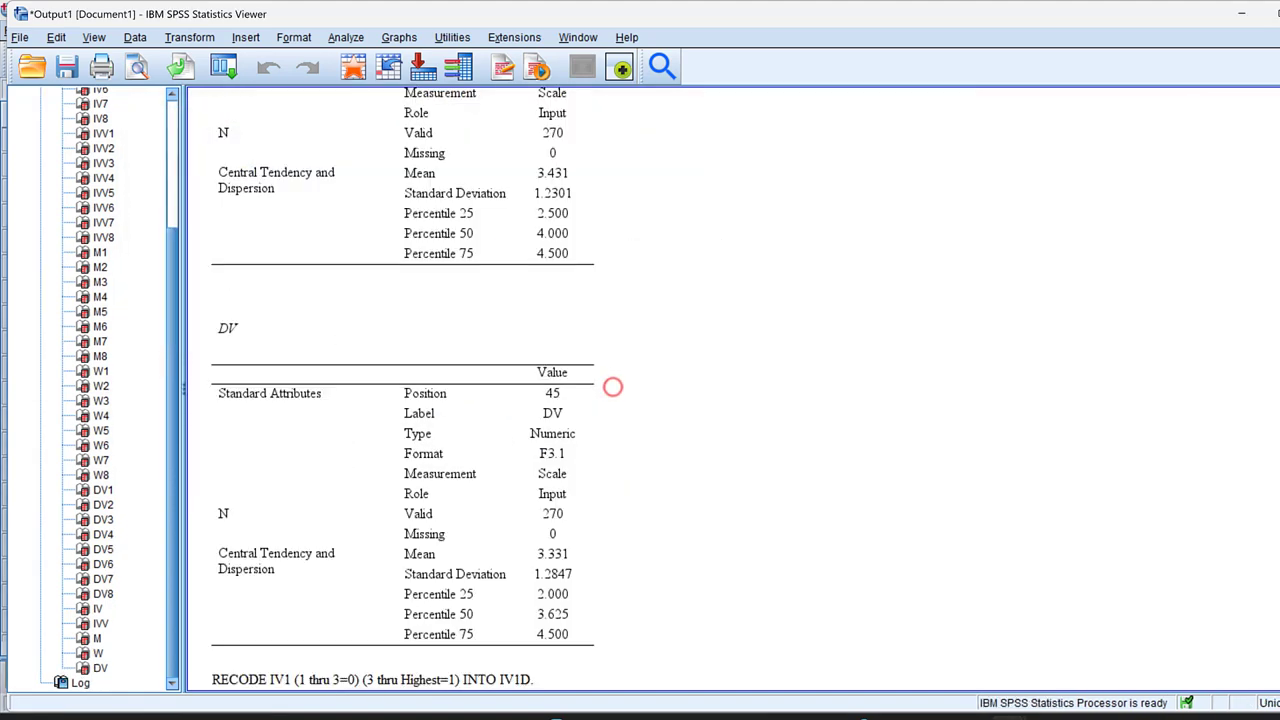
{"action": "mouse_move", "coordinate": [980, 683]}
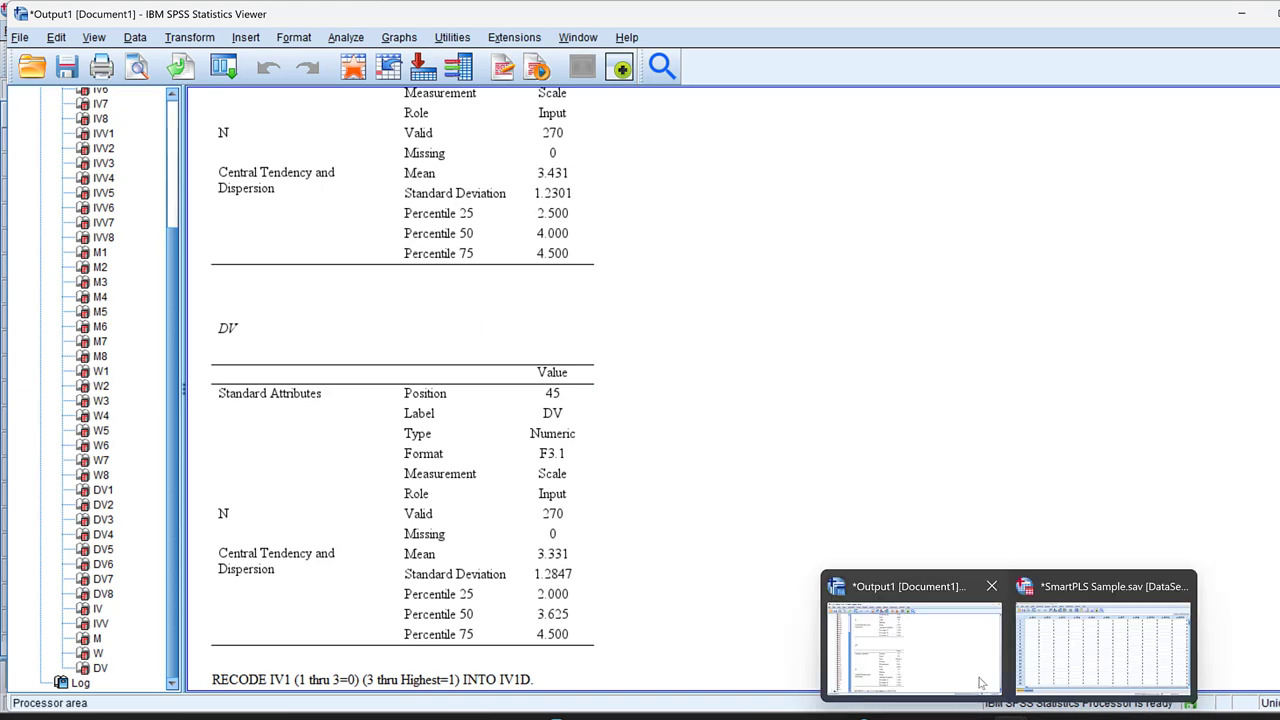
{"action": "left_click", "coordinate": [1074, 640]}
{"action": "left_click", "coordinate": [90, 678]}
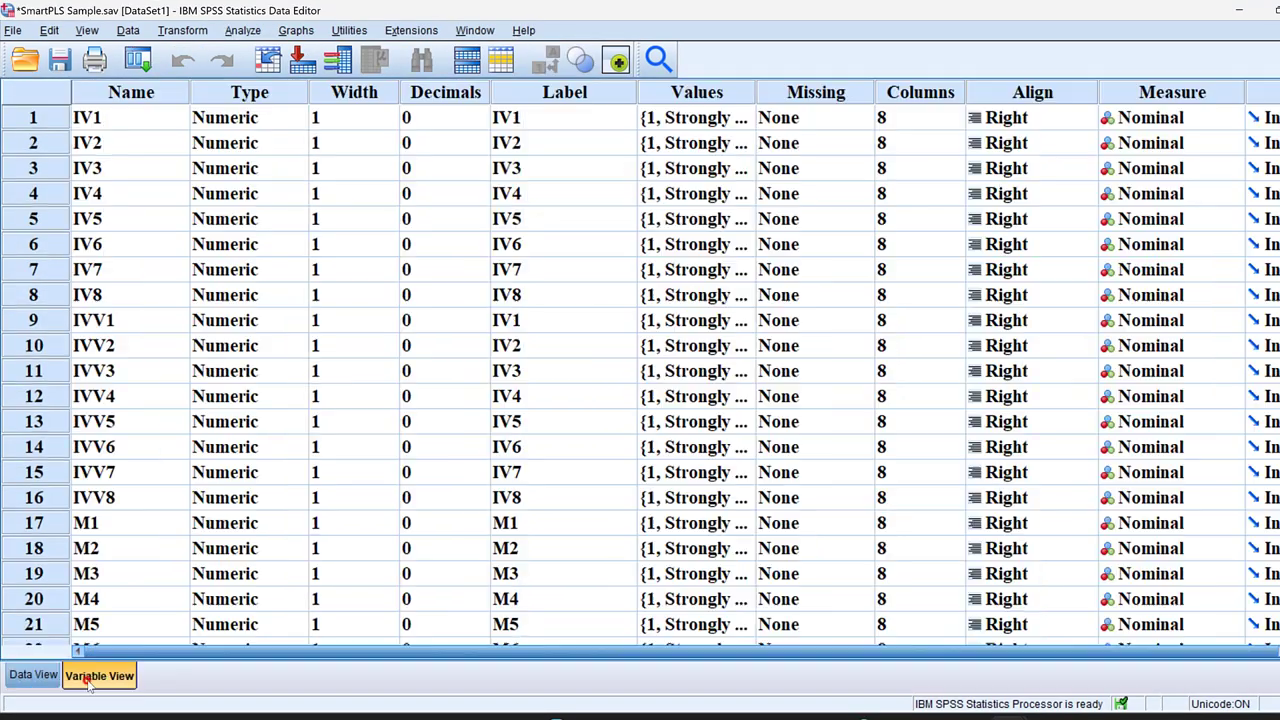
{"action": "scroll", "coordinate": [150, 532], "scroll_direction": "down", "scroll_amount": 14}
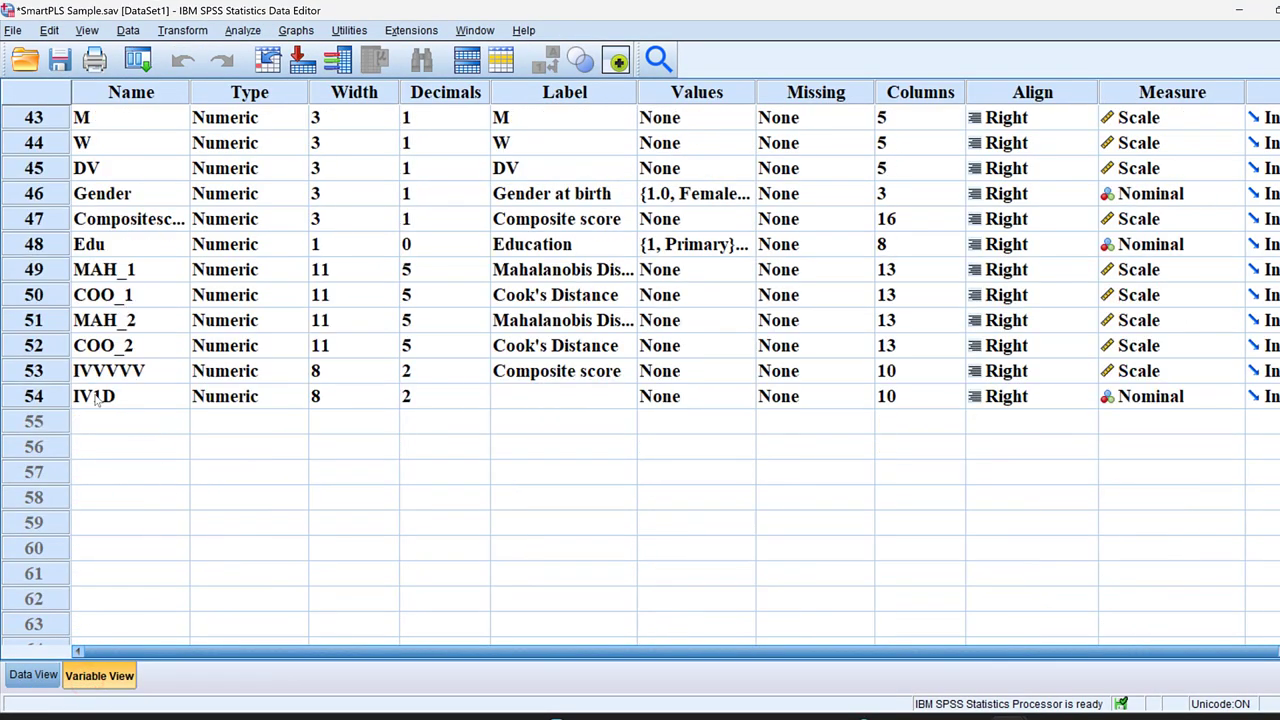
{"action": "left_click", "coordinate": [523, 395]}
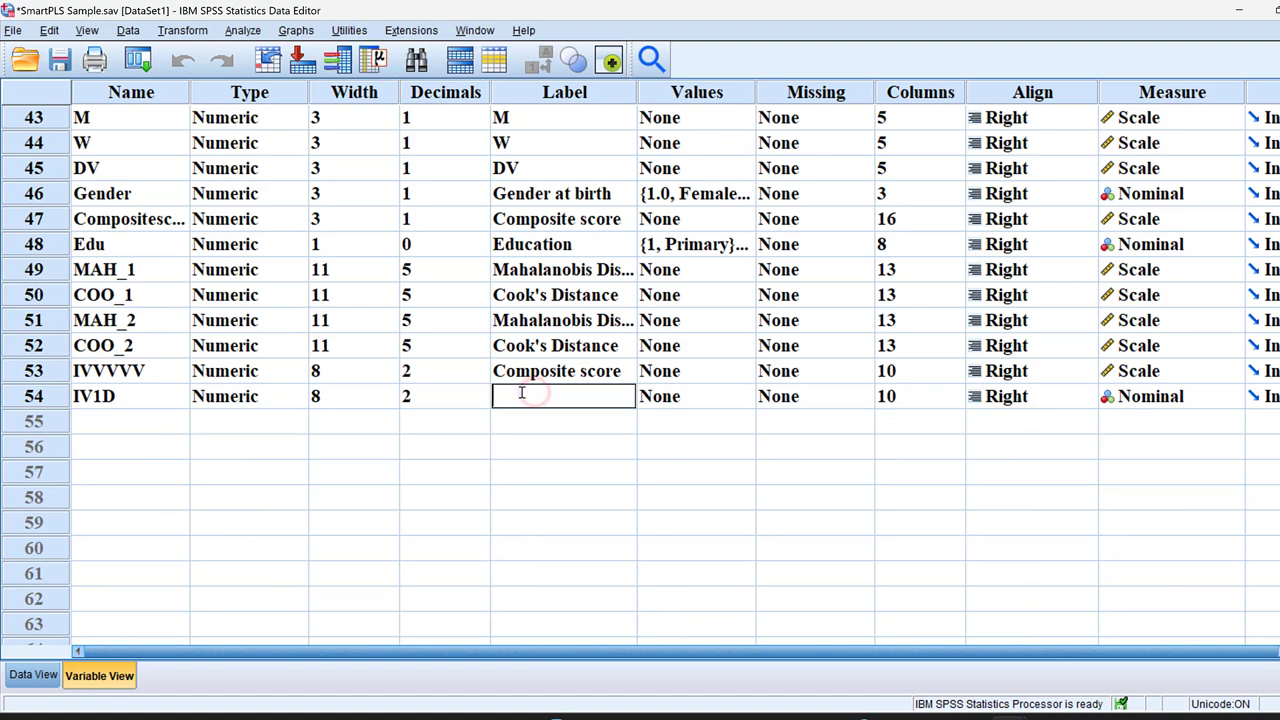
{"action": "double_click", "coordinate": [33, 396]}
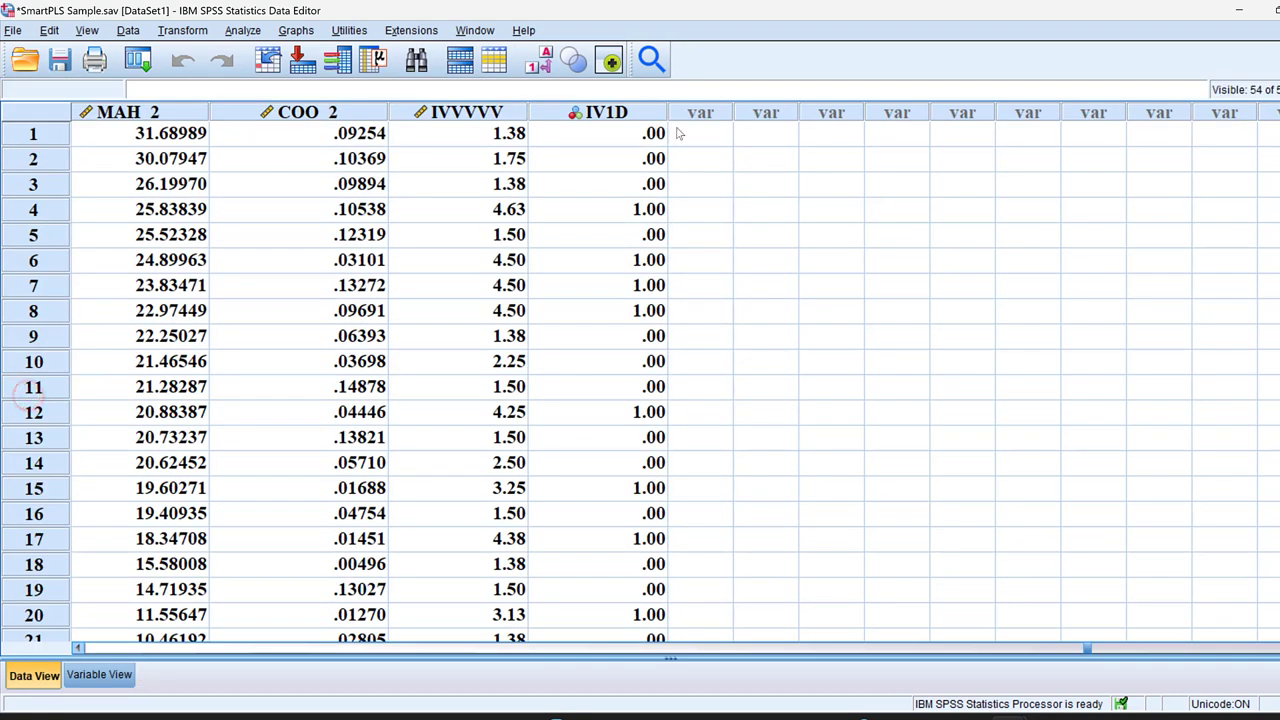
{"action": "left_click_drag", "start_coordinate": [650, 133], "coordinate": [648, 310]}
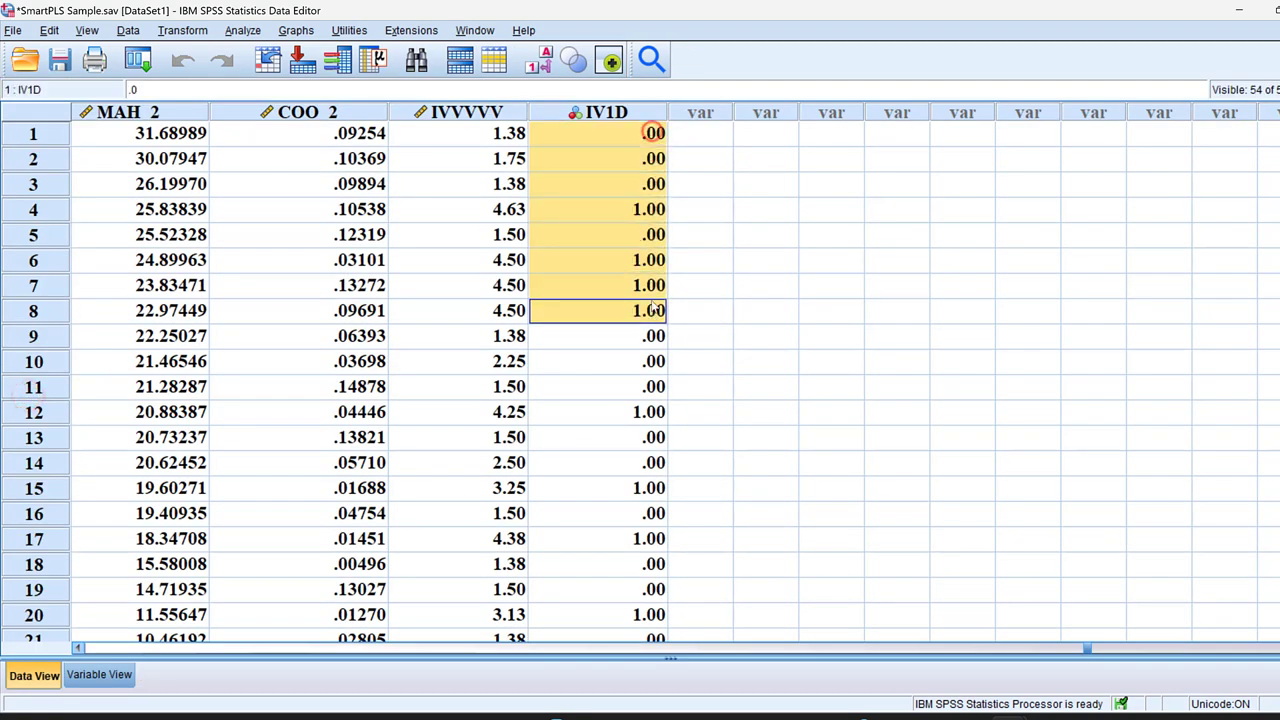
{"action": "double_click", "coordinate": [622, 117]}
{"action": "scroll", "coordinate": [424, 207], "scroll_direction": "up", "scroll_amount": 2}
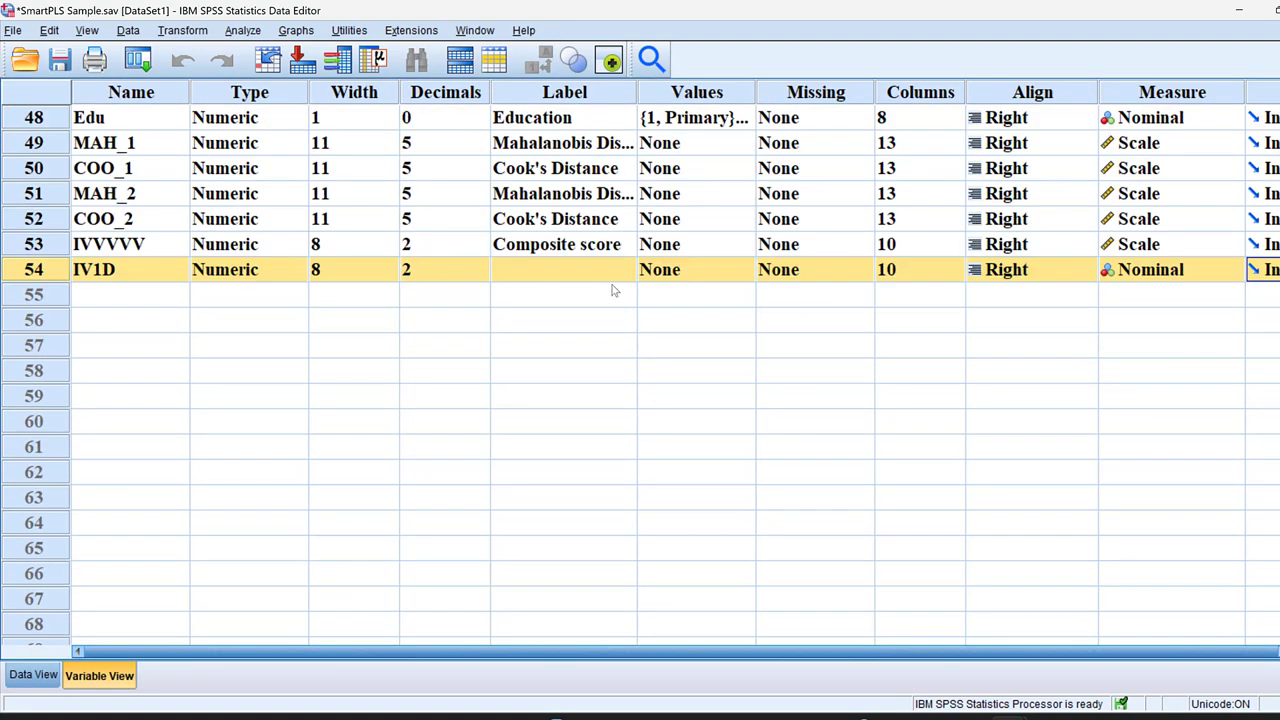
- Give IV1D the value labels 0 = Disagree and 1 = Agree
{"action": "left_click", "coordinate": [745, 277]}
{"action": "left_click", "coordinate": [743, 269]}
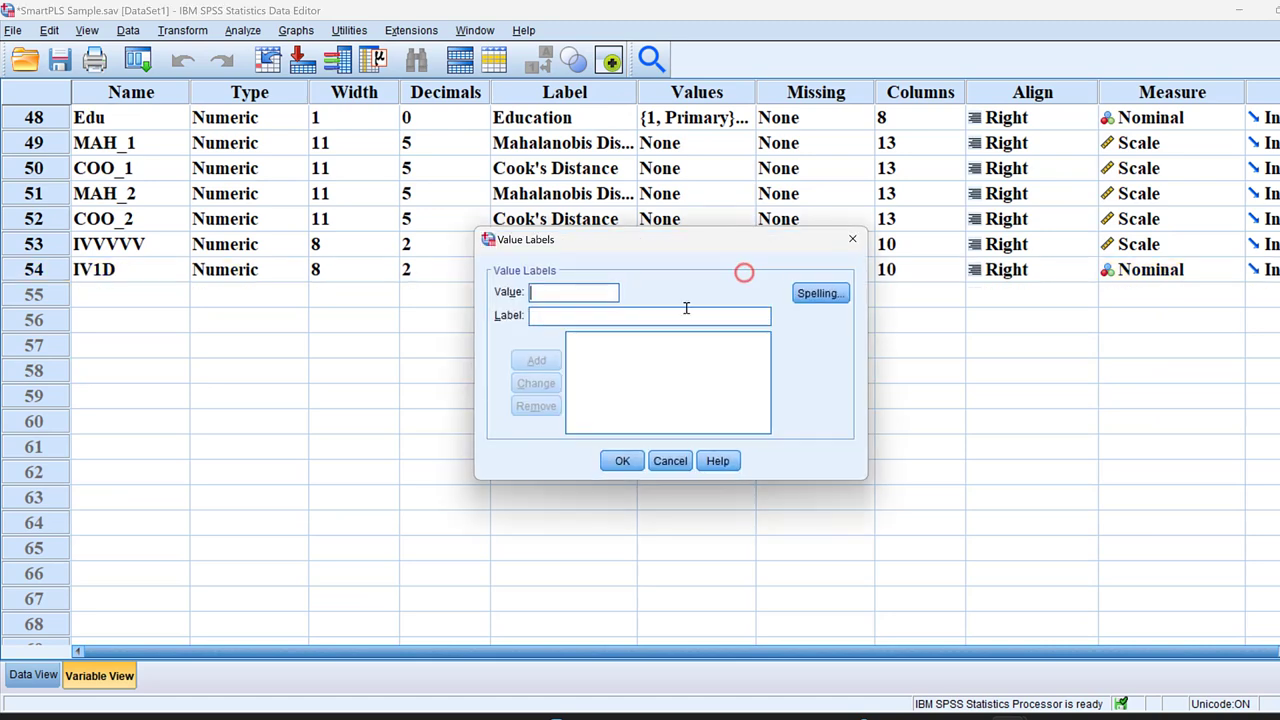
{"action": "left_click", "coordinate": [577, 287]}
{"action": "type", "text": "0Disagree"}
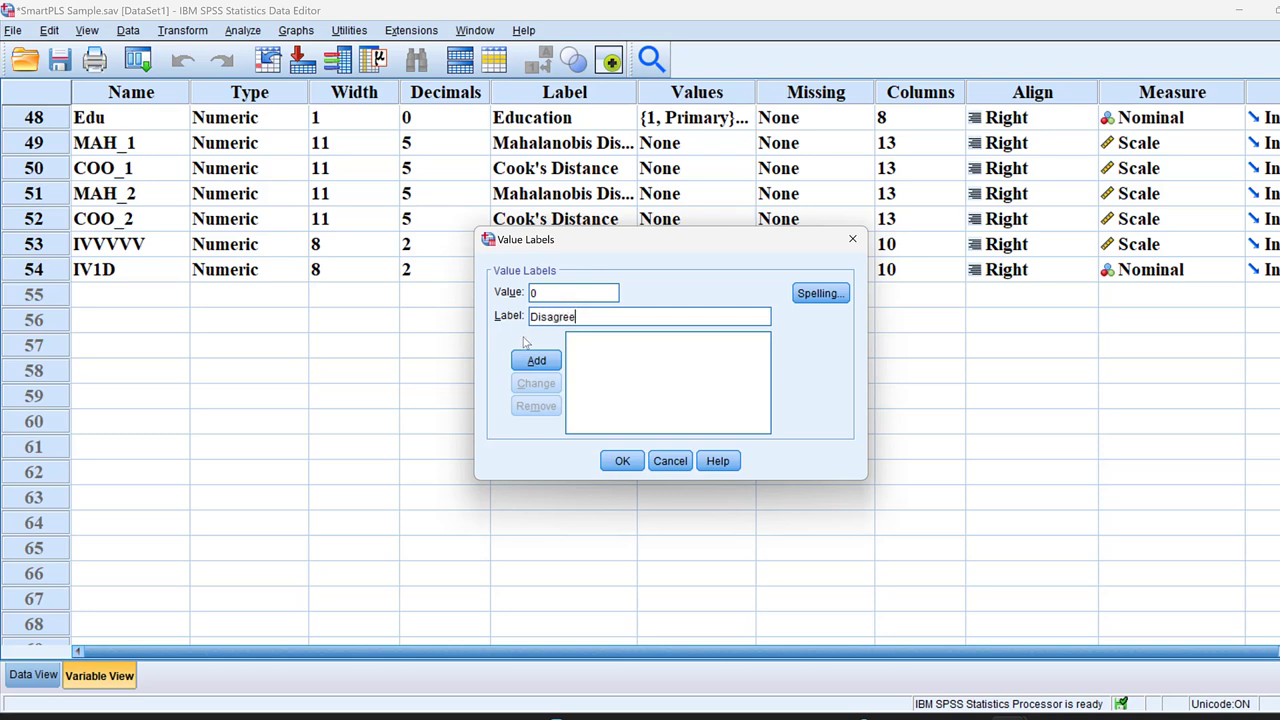
{"action": "left_click", "coordinate": [530, 361]}
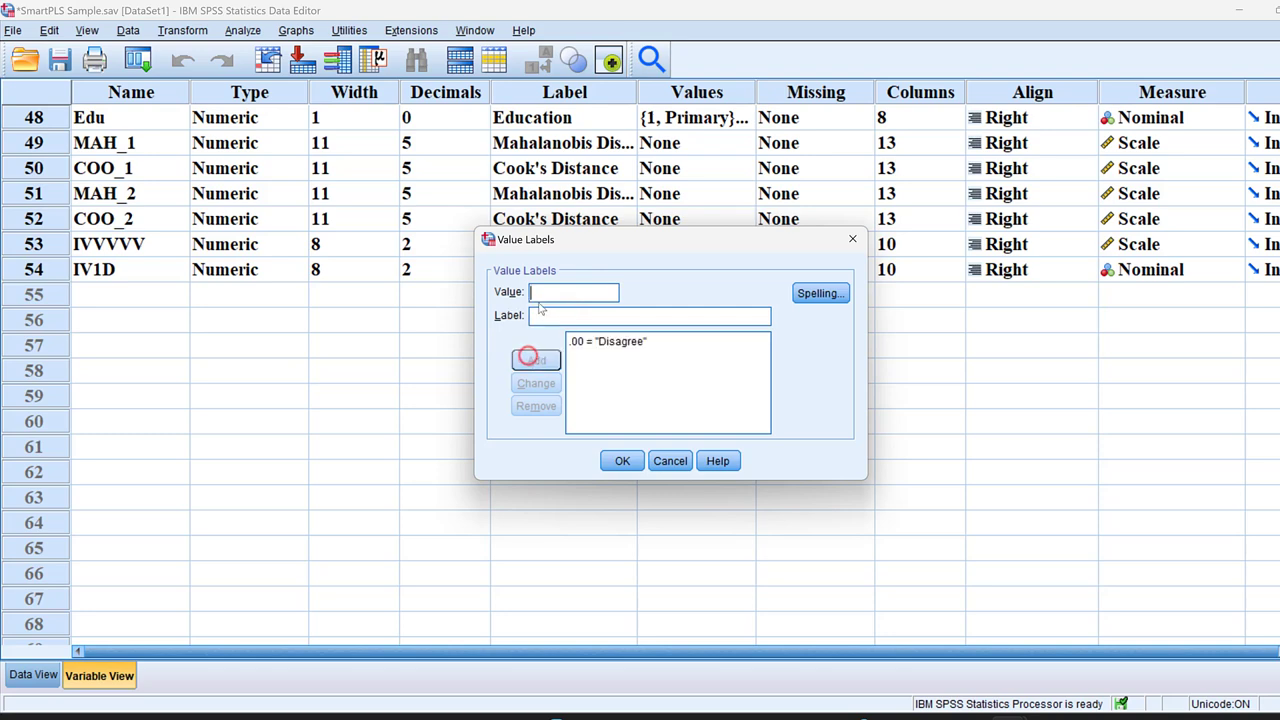
{"action": "left_click", "coordinate": [537, 292]}
{"action": "type", "text": "1"}
{"action": "type", "text": "Agree"}
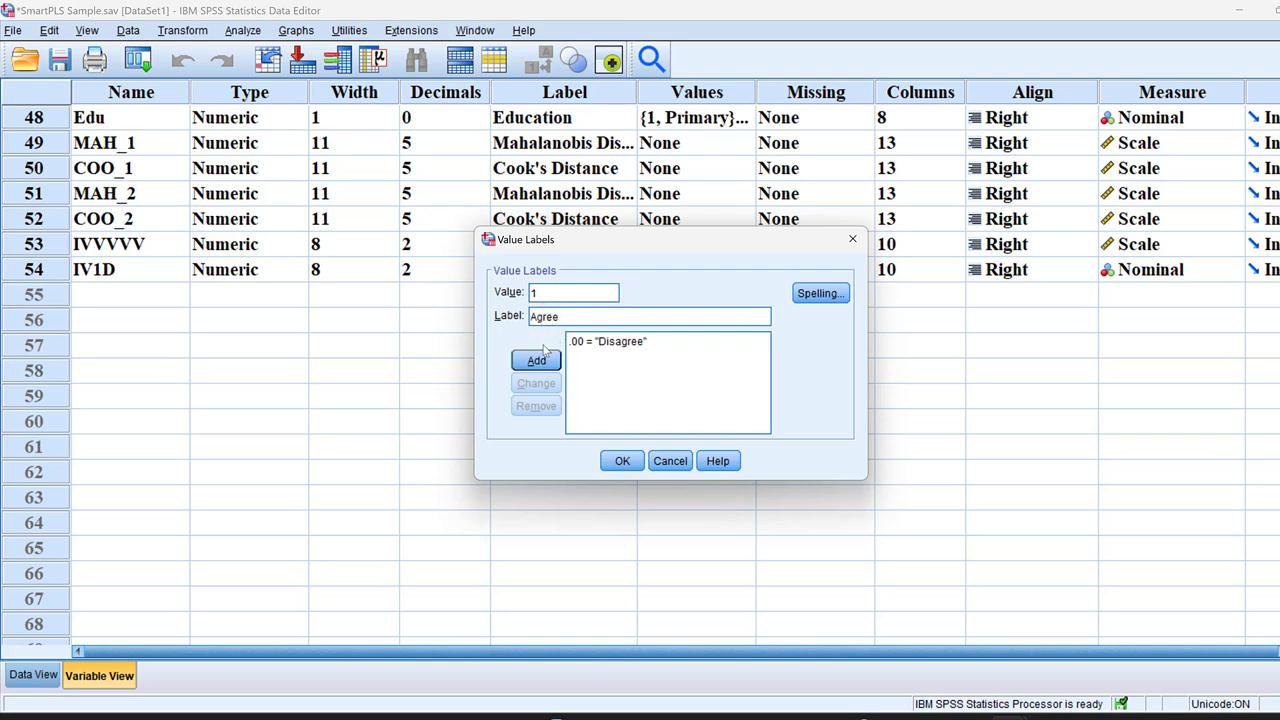
{"action": "left_click", "coordinate": [537, 360]}
{"action": "left_click", "coordinate": [620, 461]}
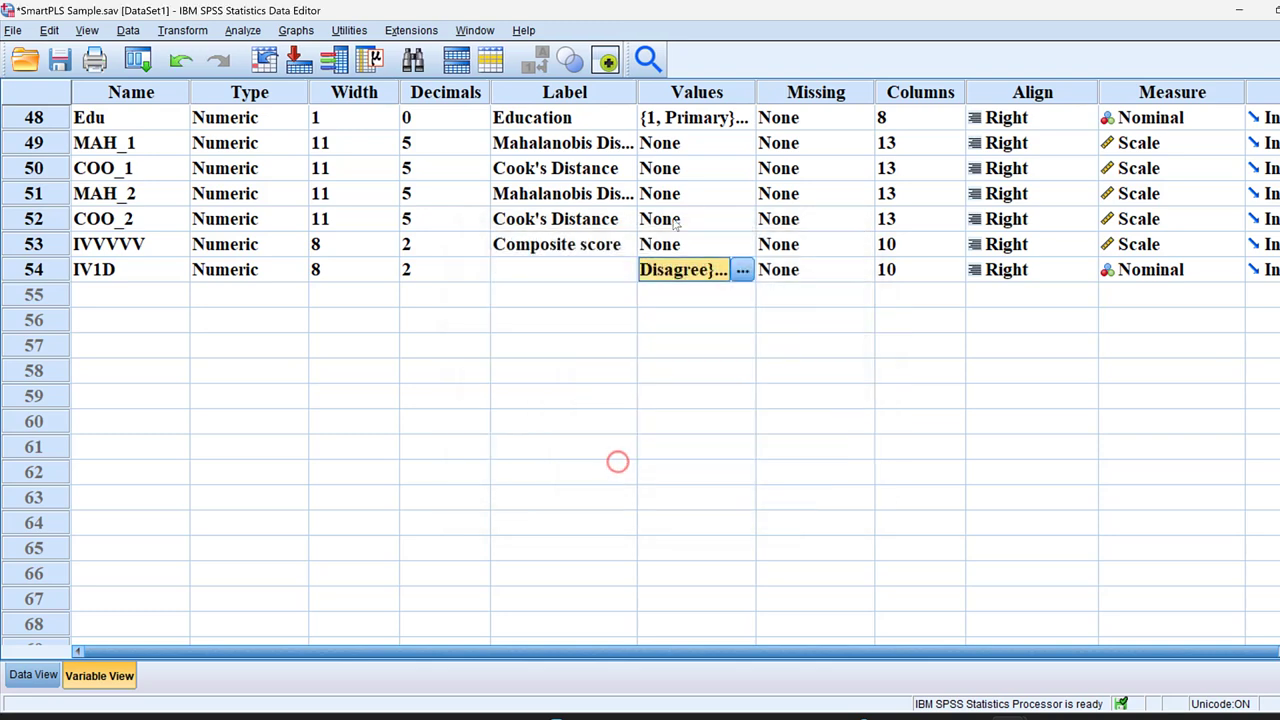
- Set IV1D's variable label to IV1
{"action": "left_click", "coordinate": [600, 268]}
{"action": "type", "text": "I"}
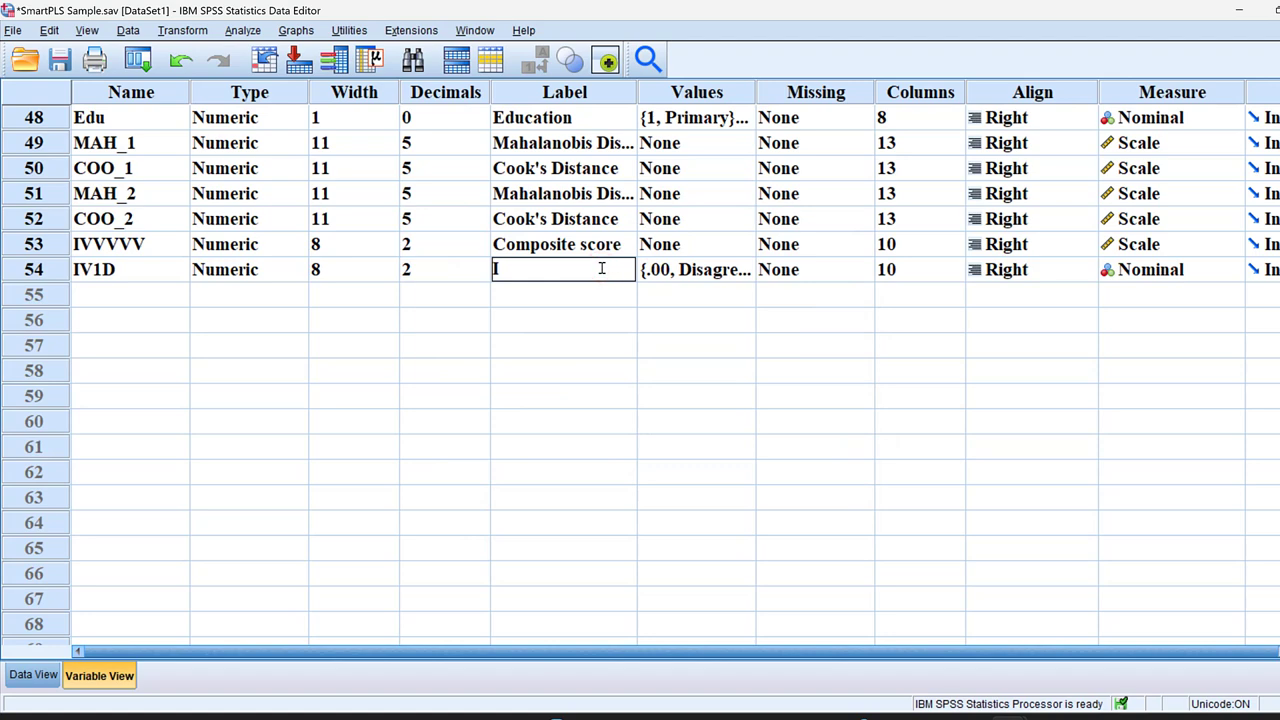
{"action": "type", "text": "D"}
{"action": "key", "text": "BackSpace"}
{"action": "type", "text": "V1"}
{"action": "left_click", "coordinate": [563, 318]}
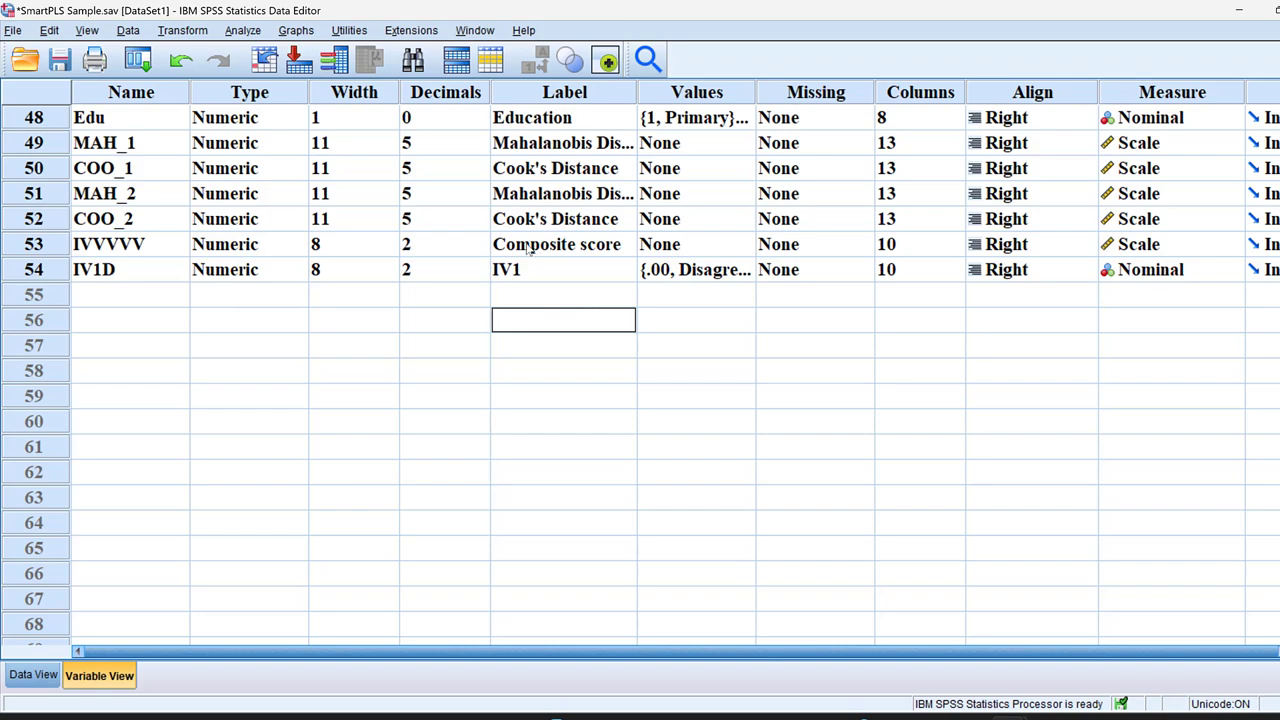
- Run a reliability analysis on items IV1–IV8 with scale label 'SC', then minimize the Viewer
{"action": "scroll", "coordinate": [546, 236], "scroll_direction": "up", "scroll_amount": 16}
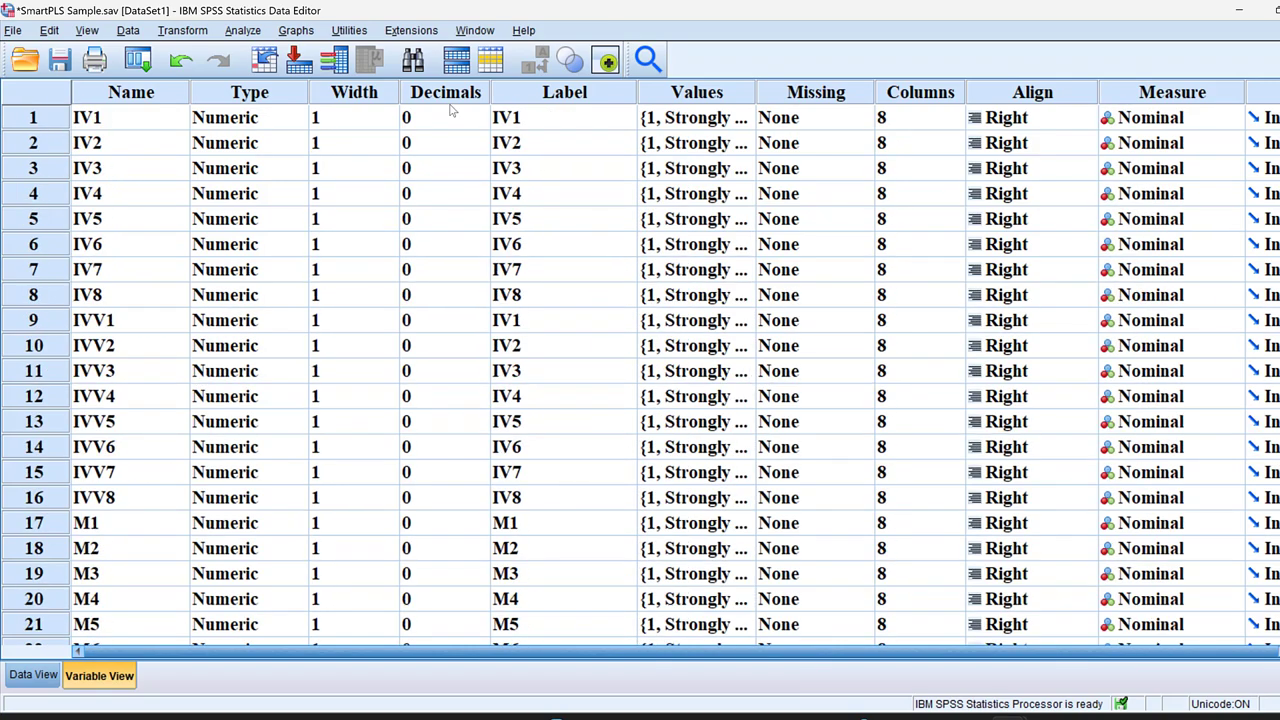
{"action": "left_click", "coordinate": [243, 30]}
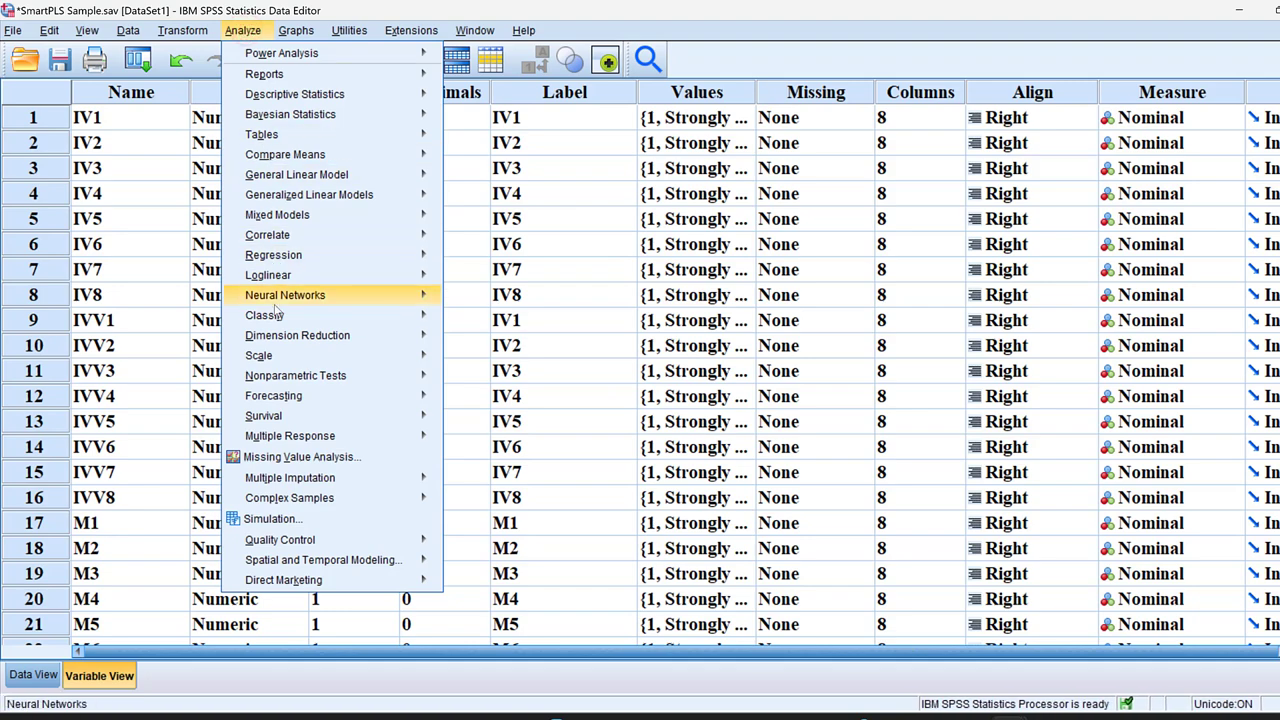
{"action": "mouse_move", "coordinate": [272, 356]}
{"action": "left_click", "coordinate": [510, 359]}
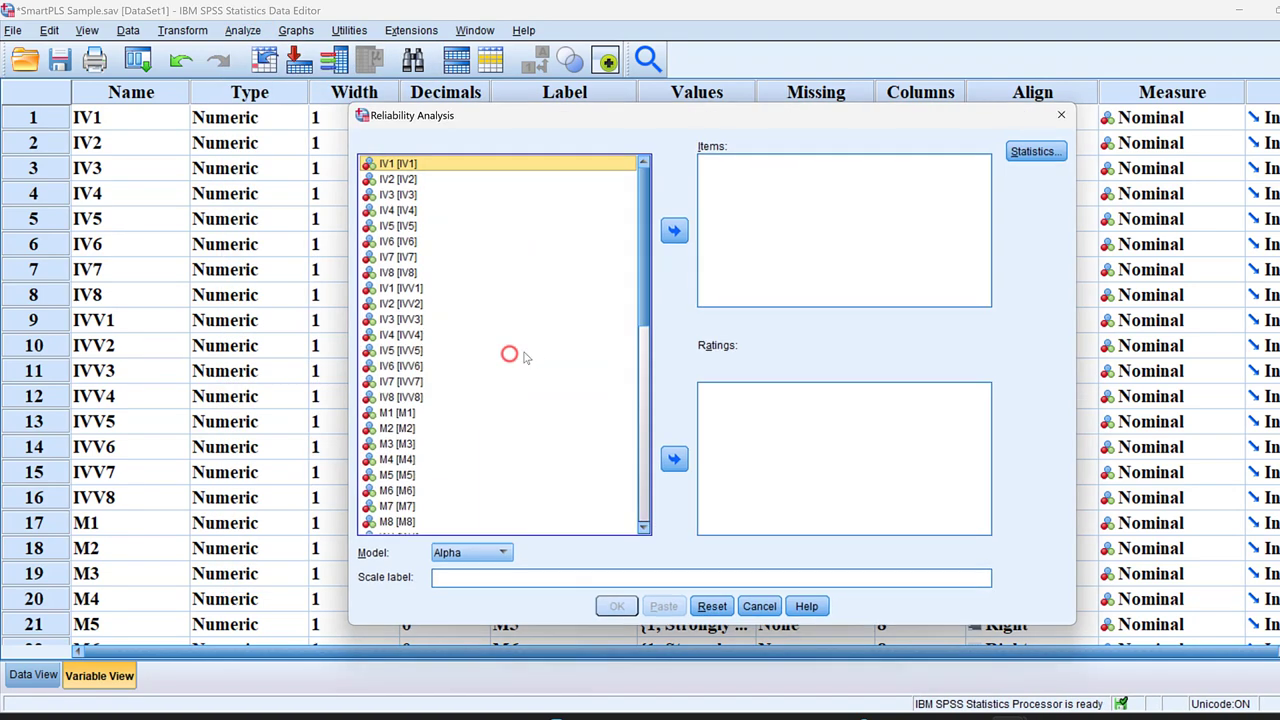
{"action": "left_click", "coordinate": [397, 273], "text": "shift"}
{"action": "left_click", "coordinate": [676, 231]}
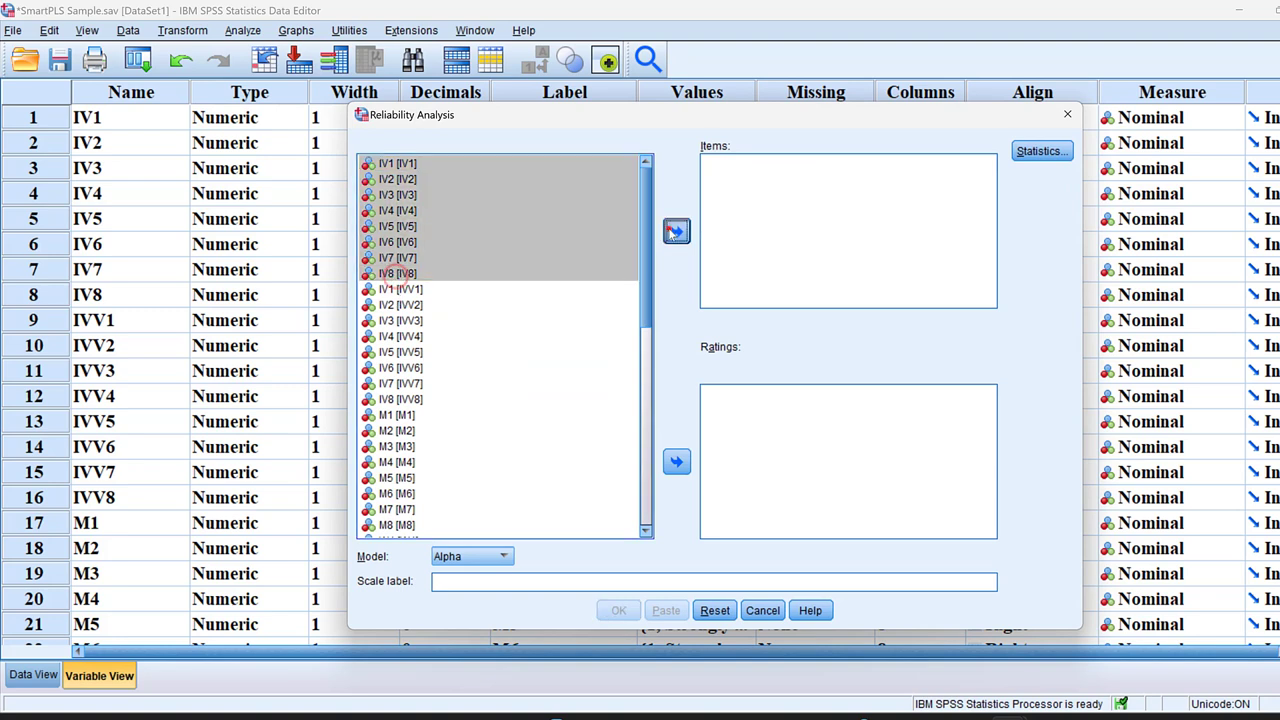
{"action": "left_click", "coordinate": [503, 590]}
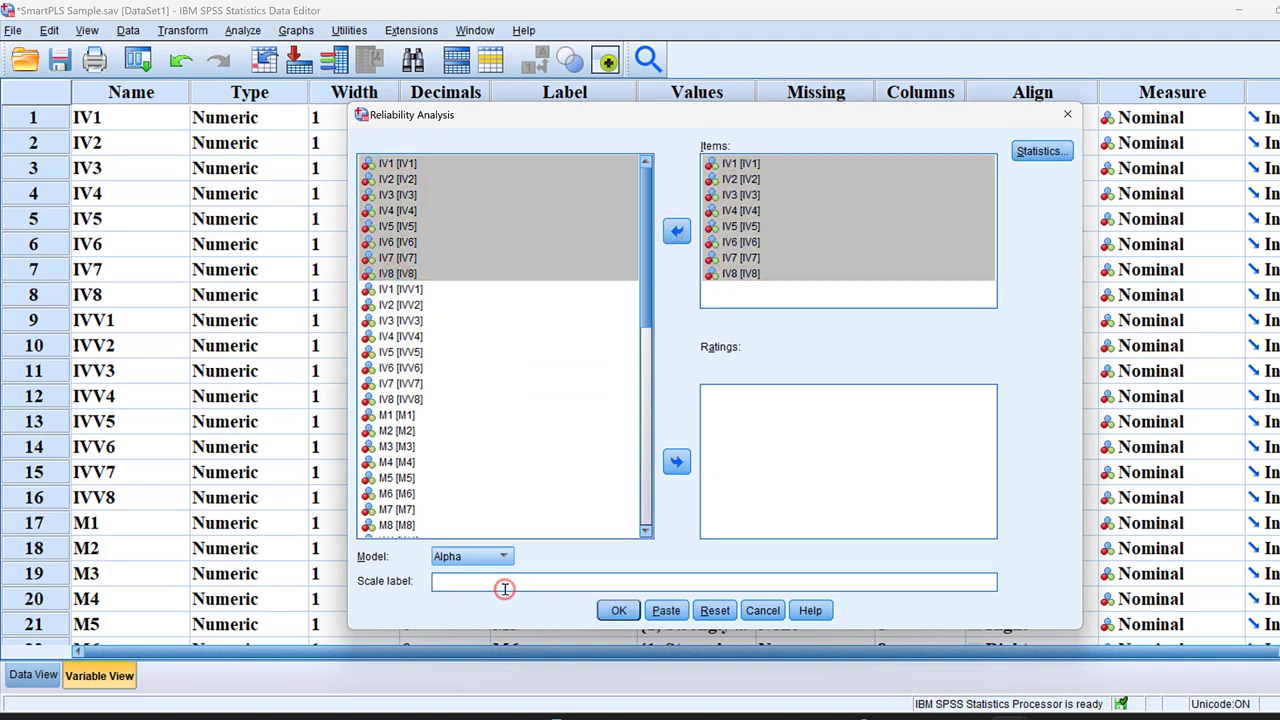
{"action": "type", "text": "SC"}
{"action": "left_click", "coordinate": [618, 610]}
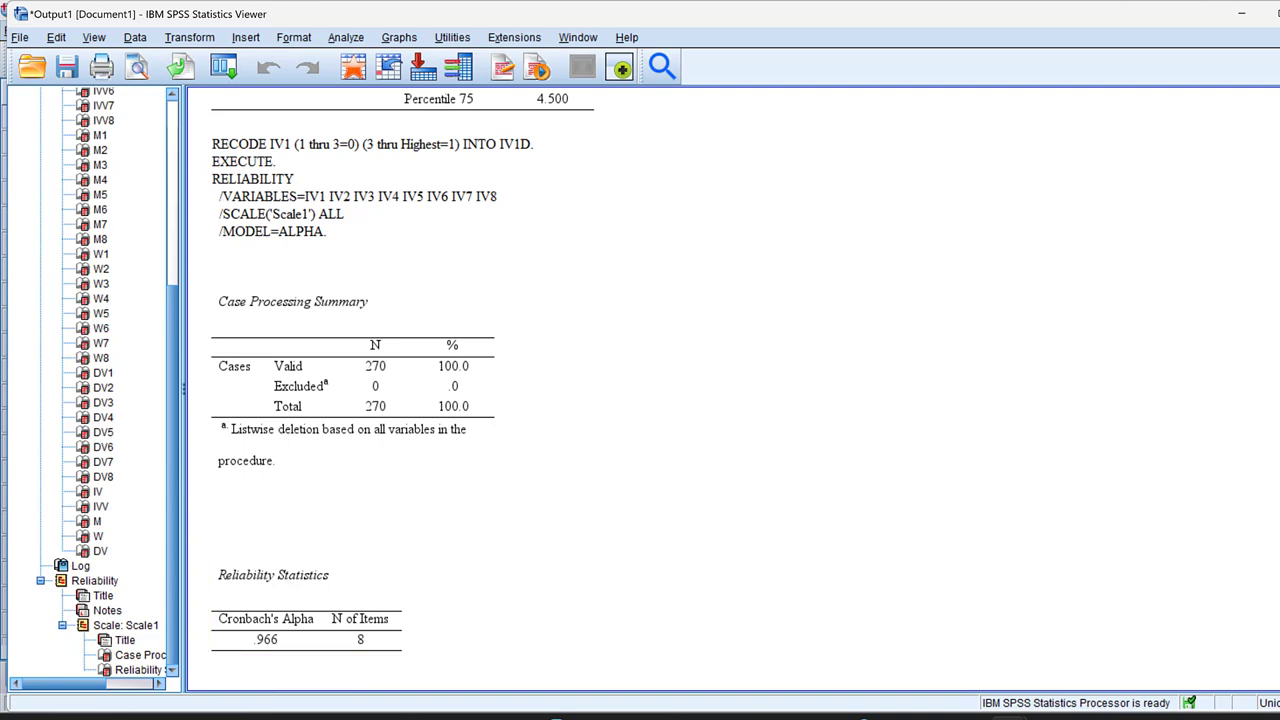
{"action": "left_click", "coordinate": [1241, 13]}
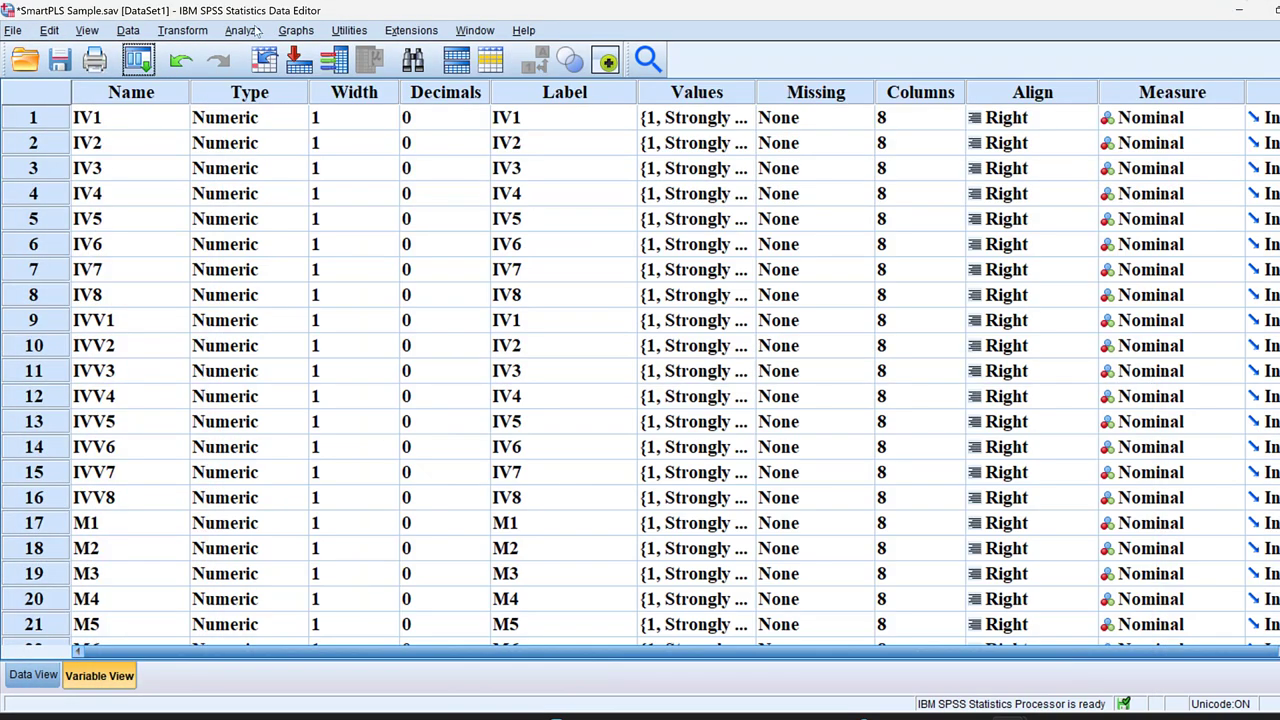
- Start a Compute Variable with target CS and the Statistical MEAN function in the expression
{"action": "left_click", "coordinate": [173, 35]}
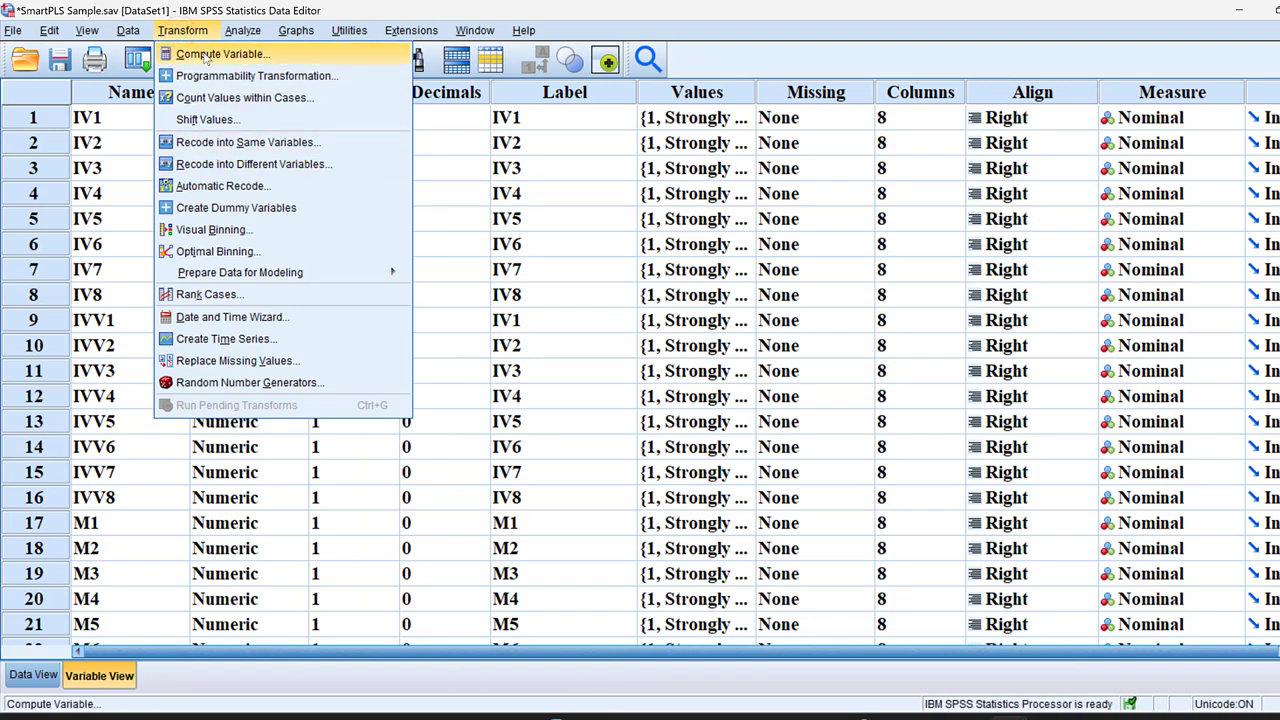
{"action": "left_click", "coordinate": [205, 54]}
{"action": "left_click", "coordinate": [1038, 290]}
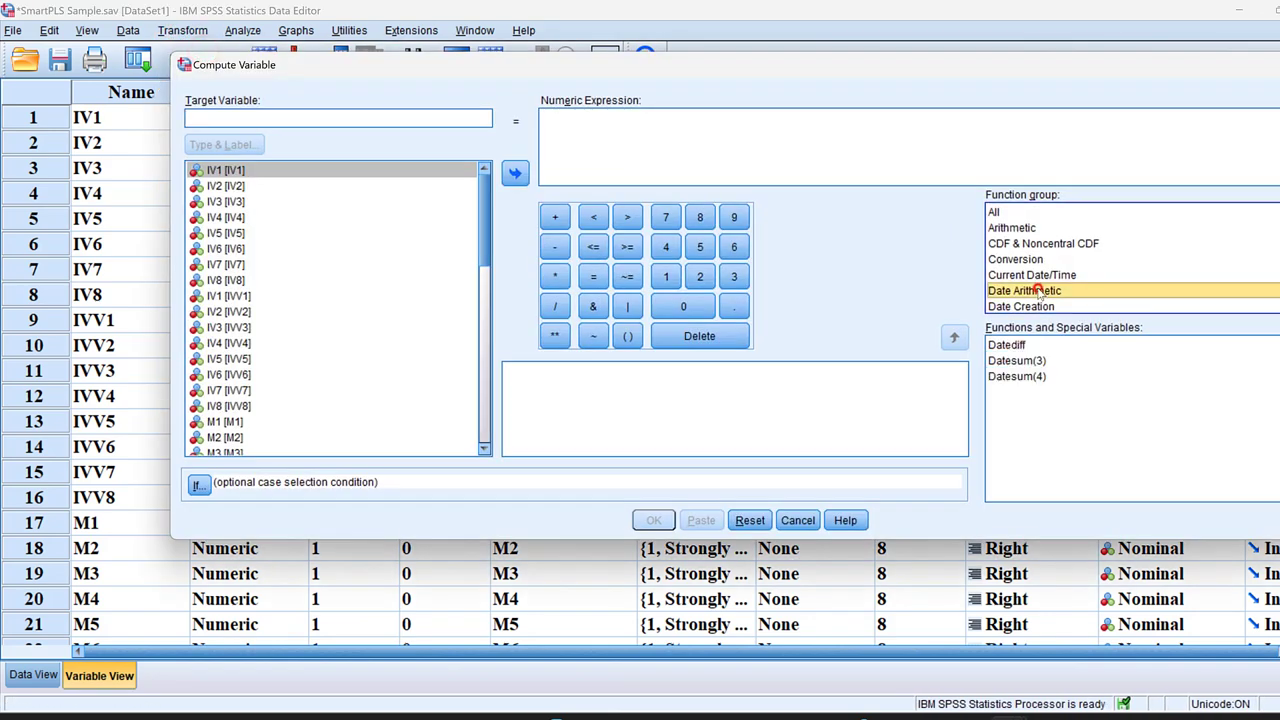
{"action": "key", "text": "Down"}
{"action": "key", "text": "Down"}
{"action": "key", "text": "Down"}
{"action": "key", "text": "Down"}
{"action": "key", "text": "Down"}
{"action": "key", "text": "Down"}
{"action": "key", "text": "Down"}
{"action": "key", "text": "Down"}
{"action": "key", "text": "Down"}
{"action": "key", "text": "Down"}
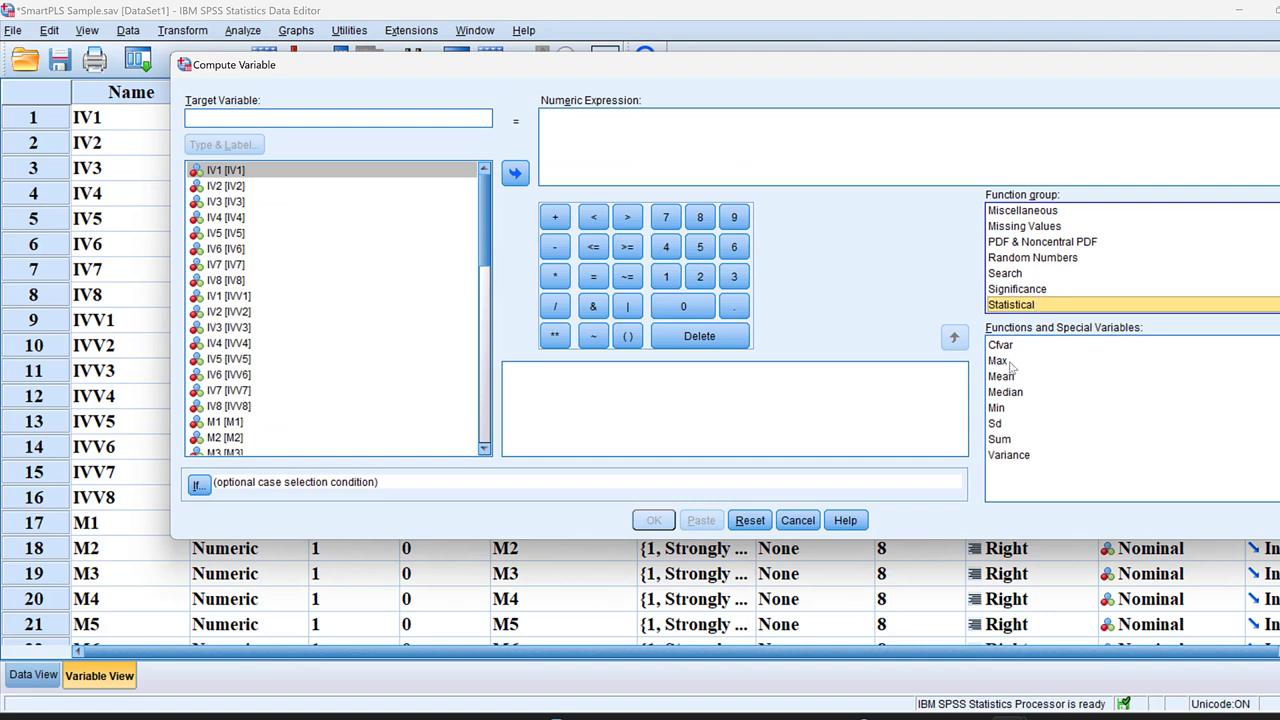
{"action": "left_click", "coordinate": [1004, 376]}
{"action": "left_click", "coordinate": [954, 337]}
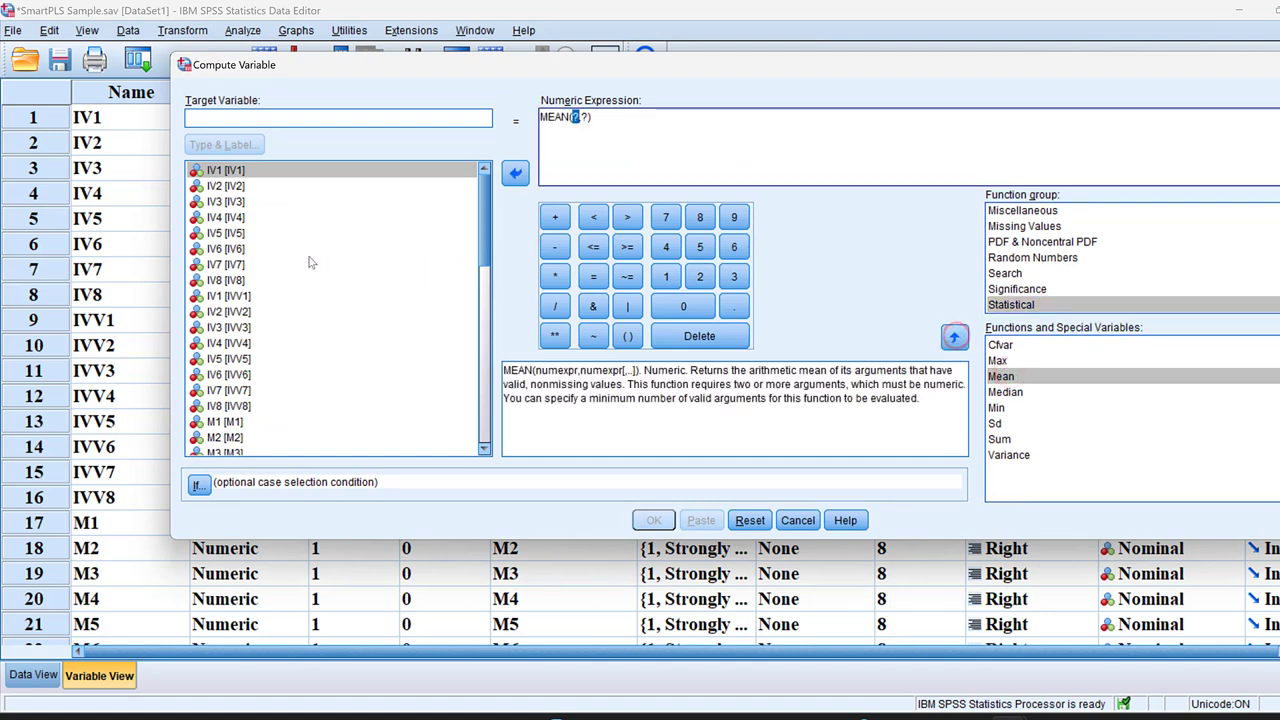
{"action": "left_click", "coordinate": [202, 118]}
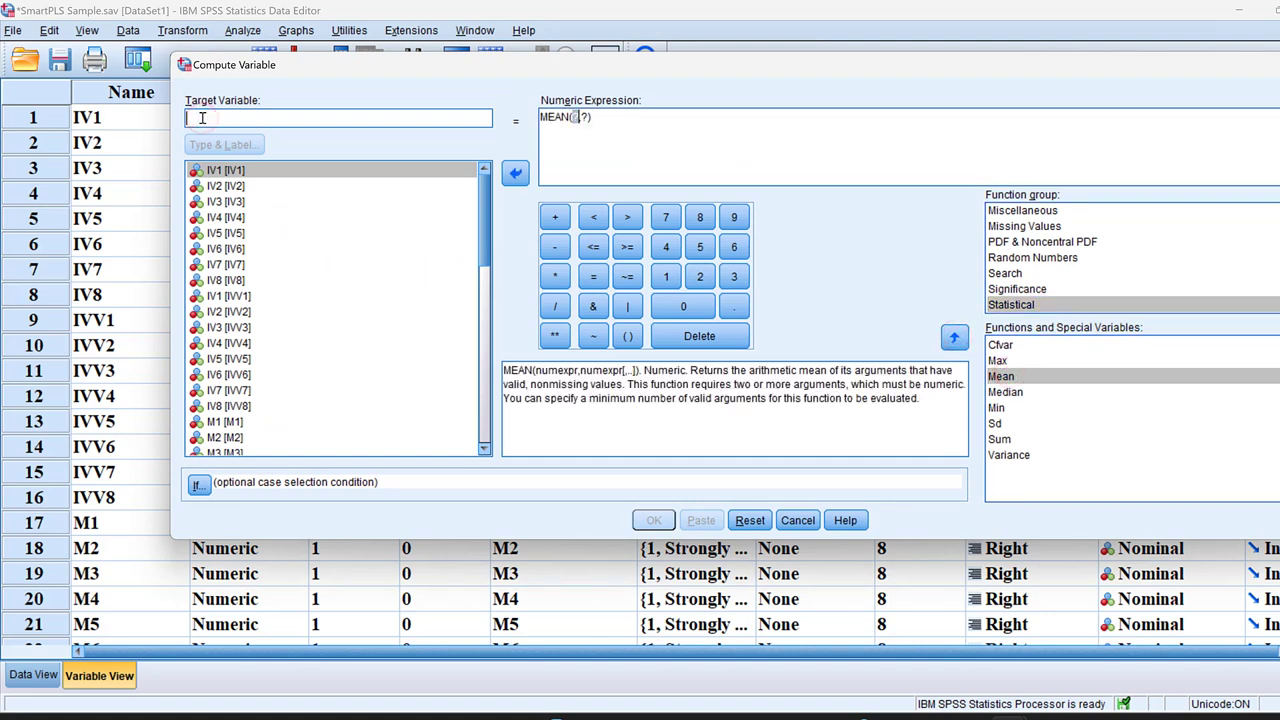
{"action": "type", "text": "CS"}
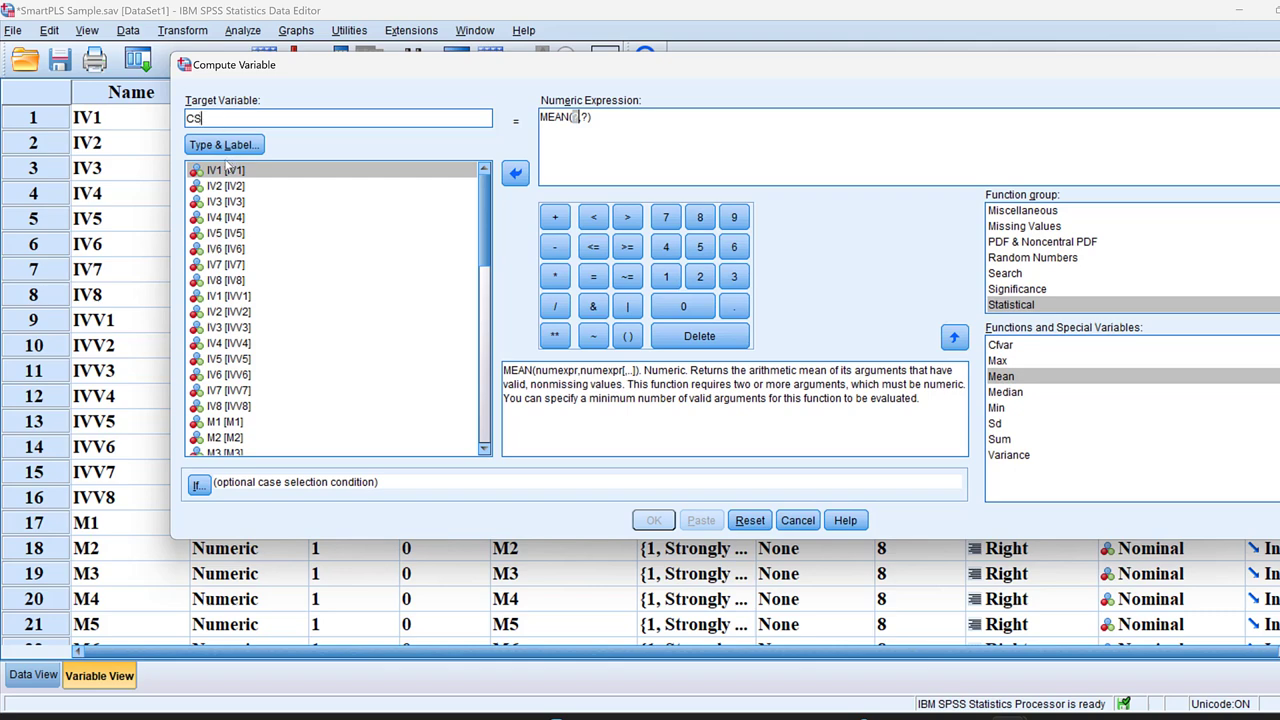
- Compute CS as MEAN(IV1–IV8) and minimize the Viewer
{"action": "double_click", "coordinate": [222, 170]}
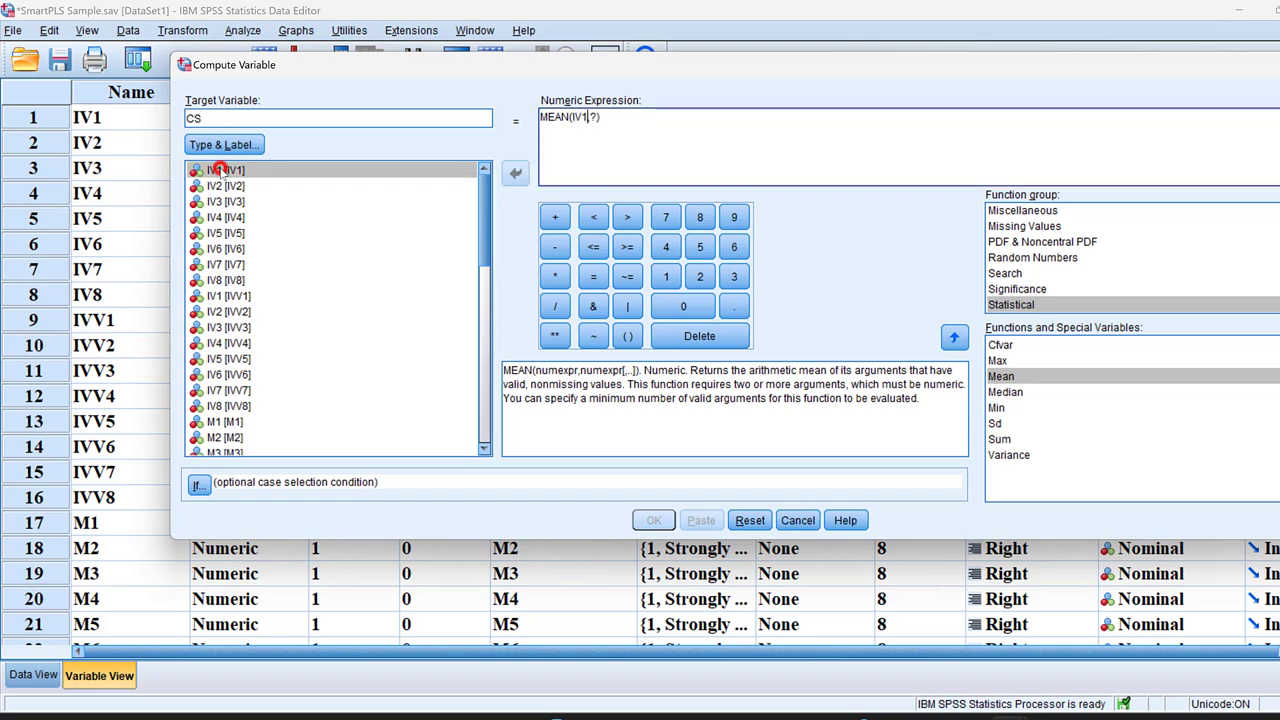
{"action": "double_click", "coordinate": [595, 116]}
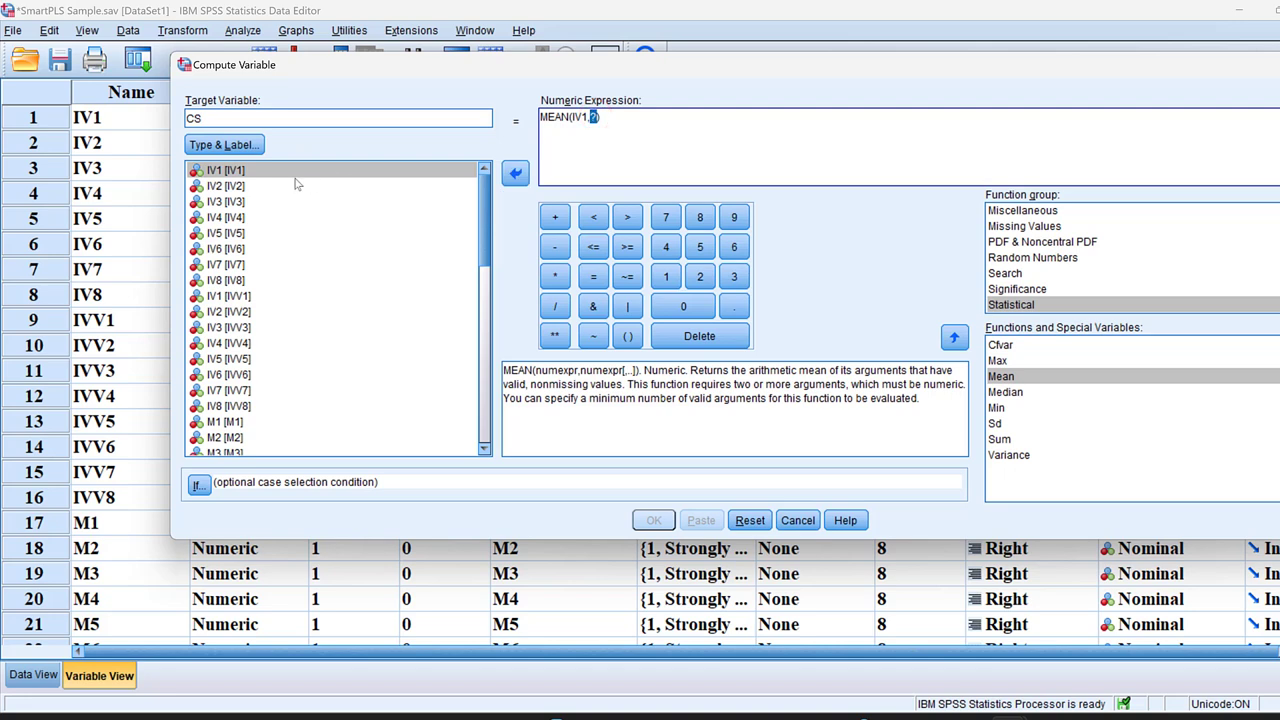
{"action": "double_click", "coordinate": [246, 186]}
{"action": "type", "text": ","}
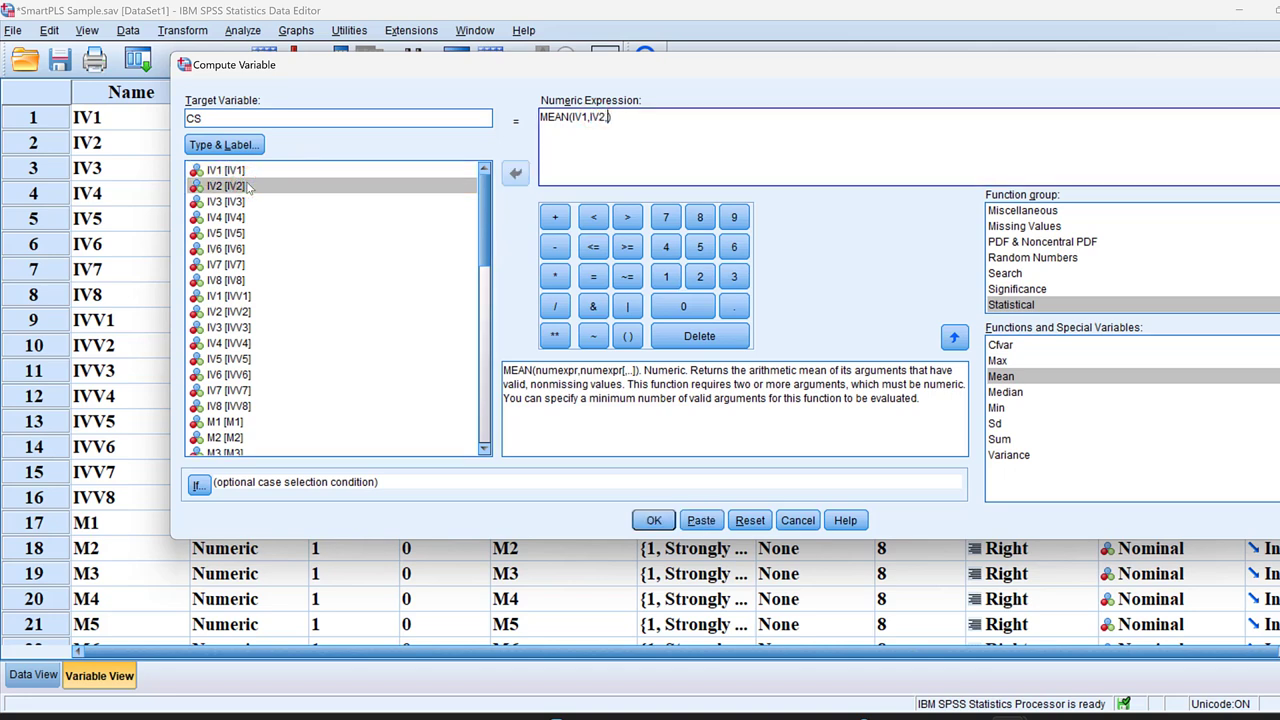
{"action": "double_click", "coordinate": [228, 201]}
{"action": "type", "text": ","}
{"action": "double_click", "coordinate": [226, 217]}
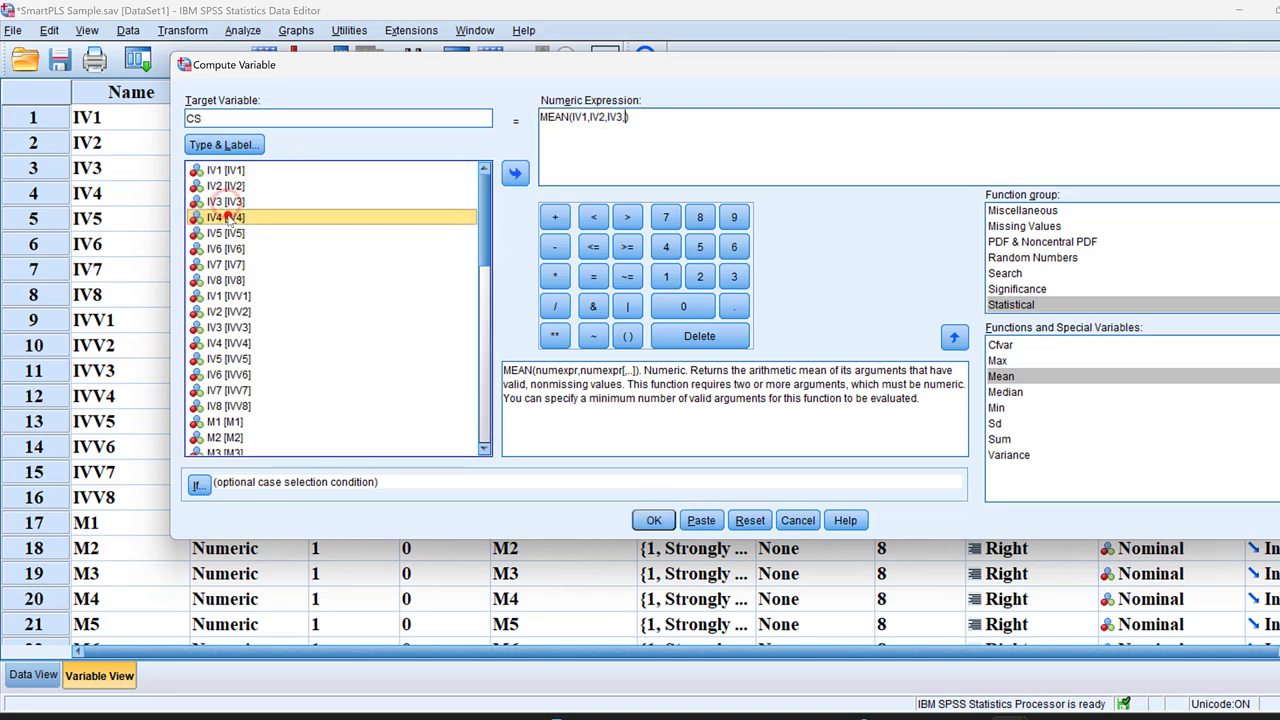
{"action": "type", "text": ","}
{"action": "double_click", "coordinate": [226, 233]}
{"action": "type", "text": ",IV5,"}
{"action": "double_click", "coordinate": [226, 248]}
{"action": "type", "text": ",IV5,IV6,"}
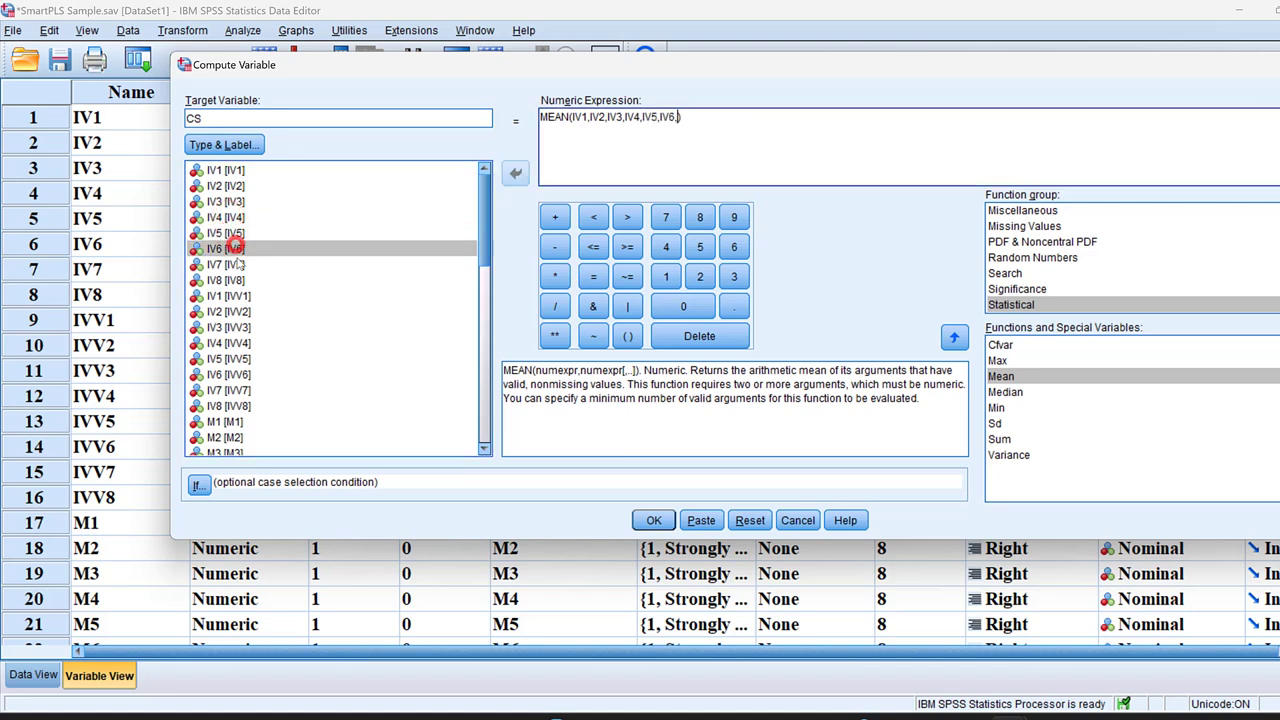
{"action": "left_click", "coordinate": [228, 264]}
{"action": "double_click", "coordinate": [237, 264]}
{"action": "type", "text": ","}
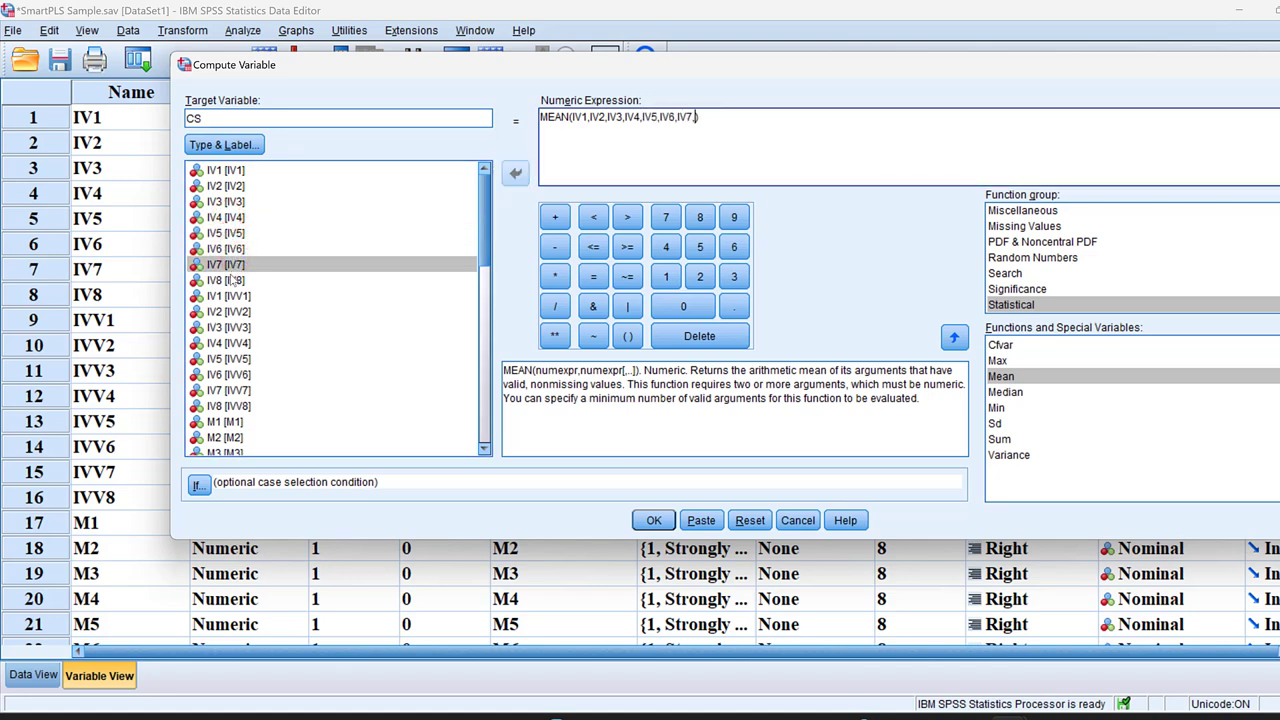
{"action": "double_click", "coordinate": [231, 280]}
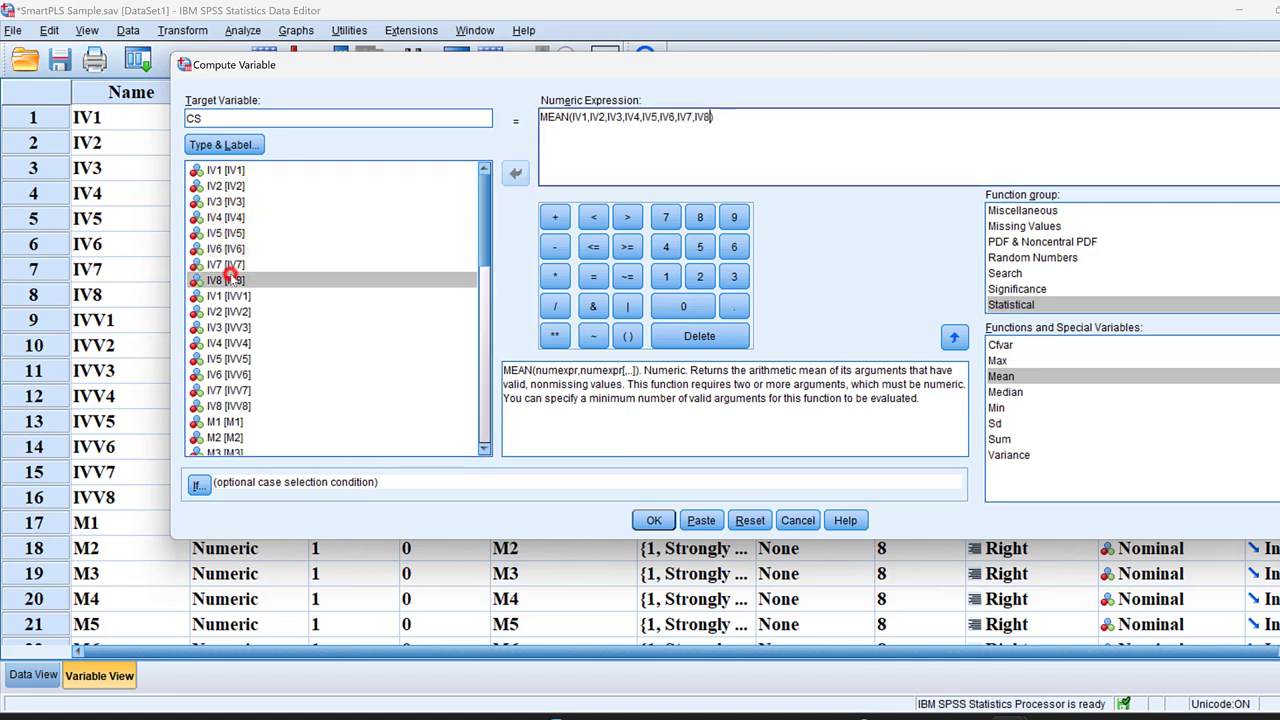
{"action": "left_click", "coordinate": [653, 521]}
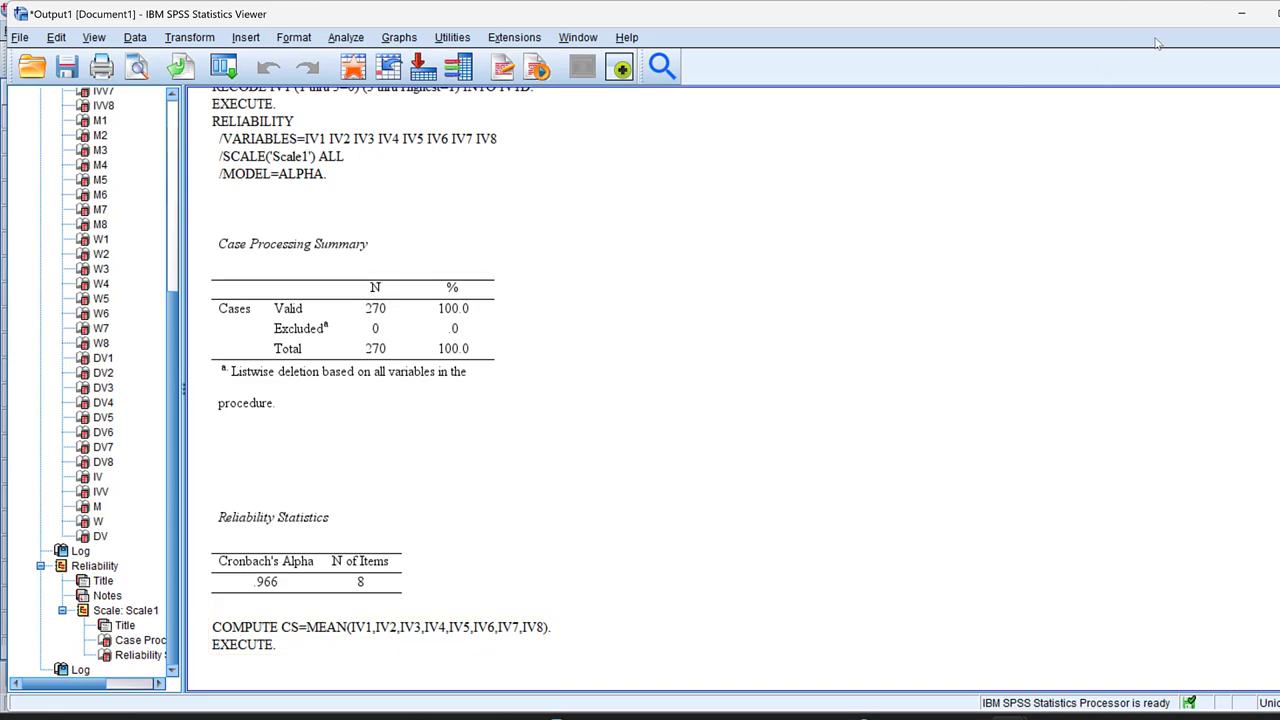
{"action": "left_click", "coordinate": [1241, 14]}
- Label CS as IV1 in Variable View, then select the Compositescore, Edu and MAH_1 rows
{"action": "scroll", "coordinate": [557, 450], "scroll_direction": "down", "scroll_amount": 10}
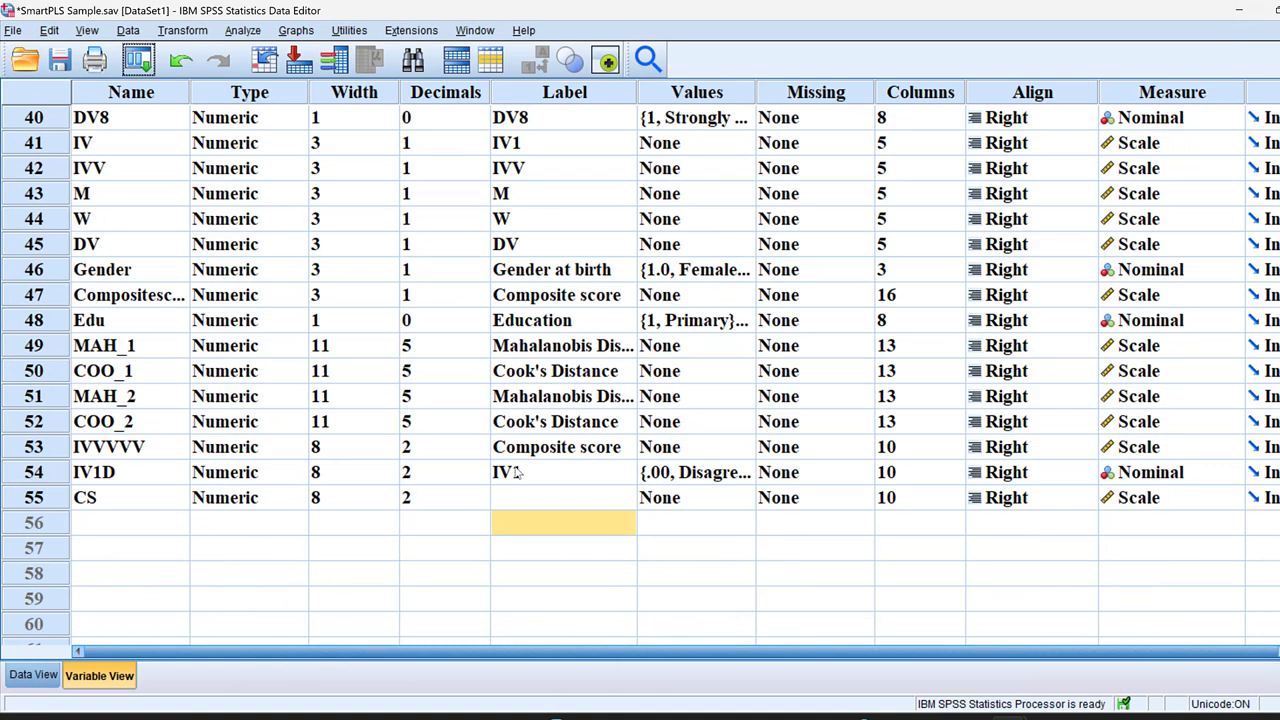
{"action": "left_click", "coordinate": [147, 347]}
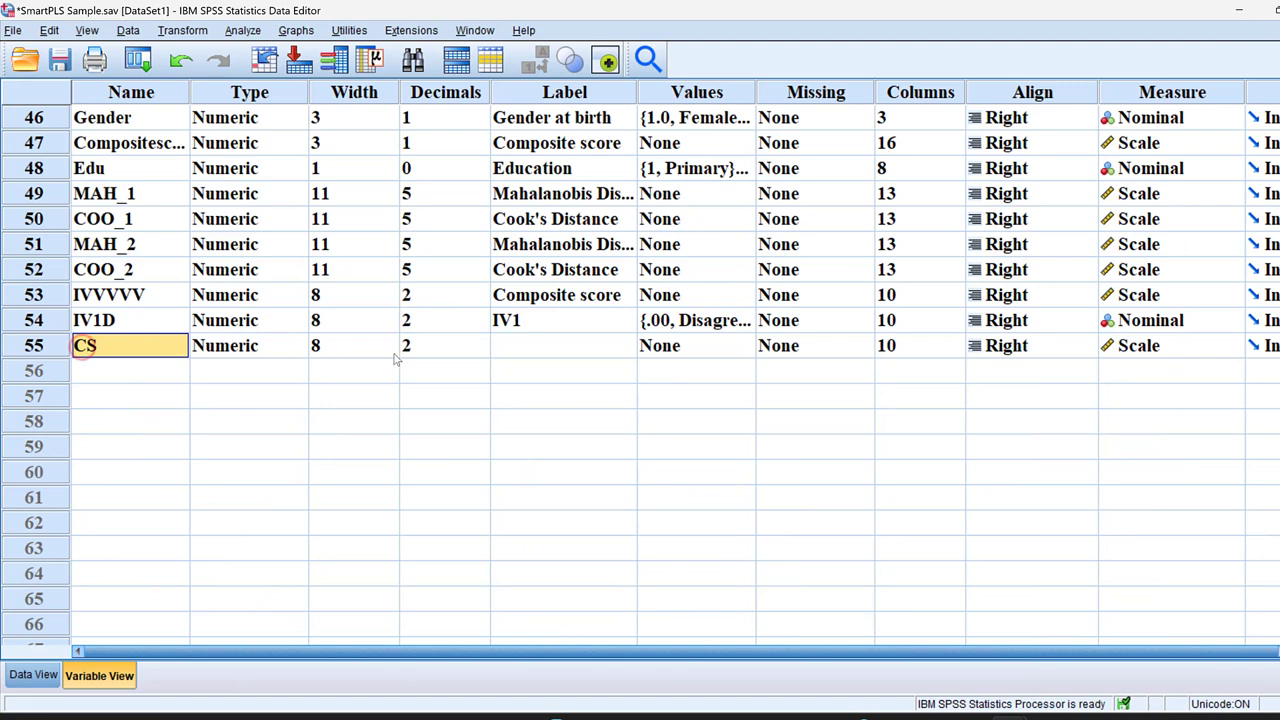
{"action": "left_click", "coordinate": [556, 345]}
{"action": "type", "text": "I"}
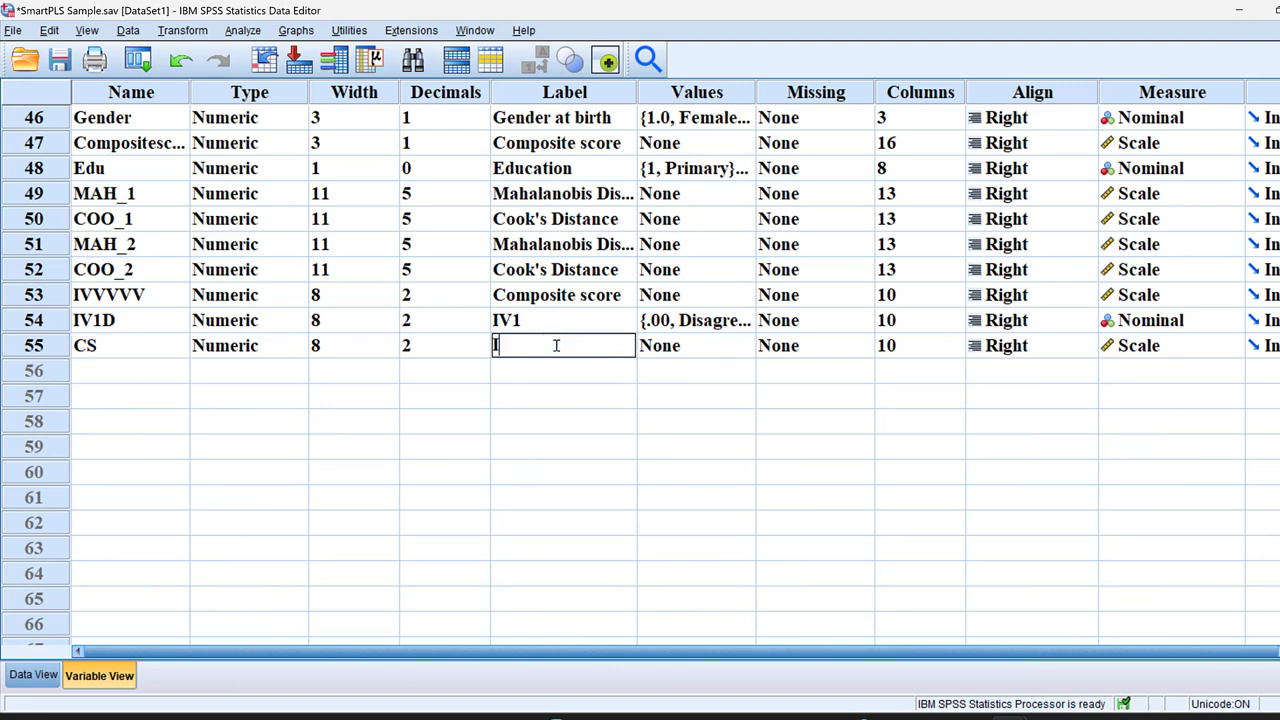
{"action": "type", "text": "V1"}
{"action": "left_click", "coordinate": [527, 392]}
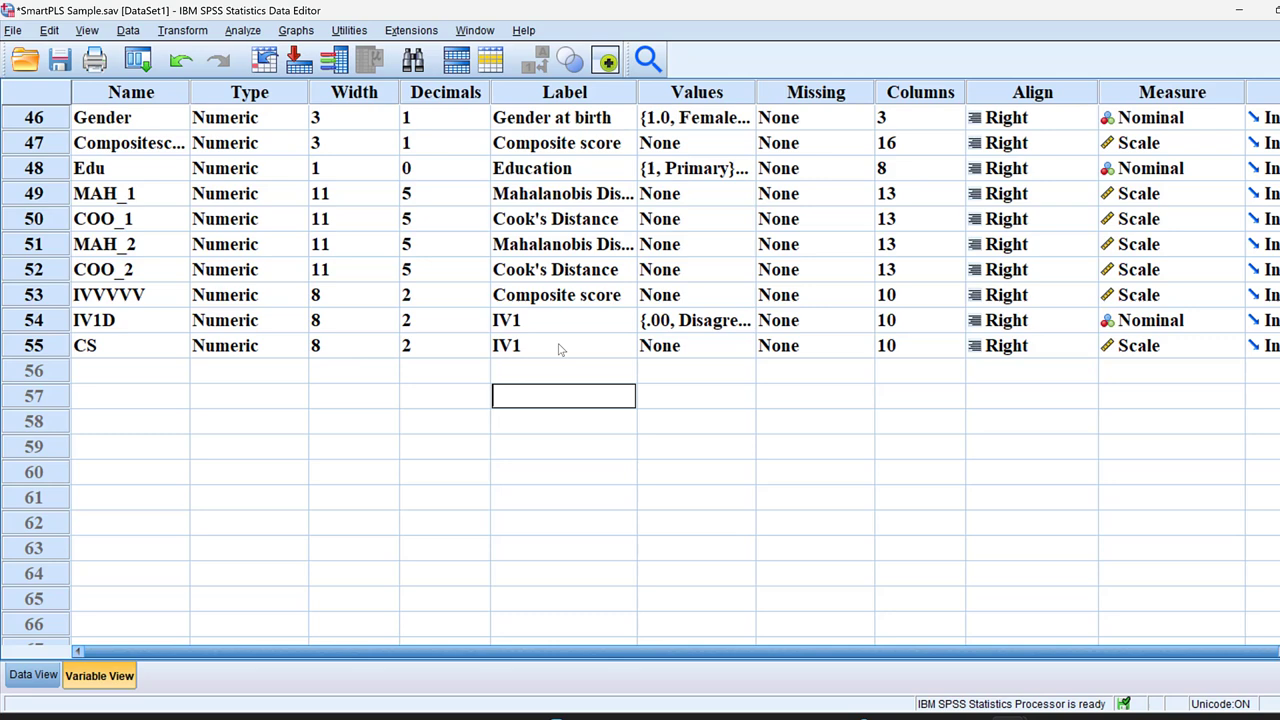
{"action": "scroll", "coordinate": [145, 253], "scroll_direction": "up", "scroll_amount": 2}
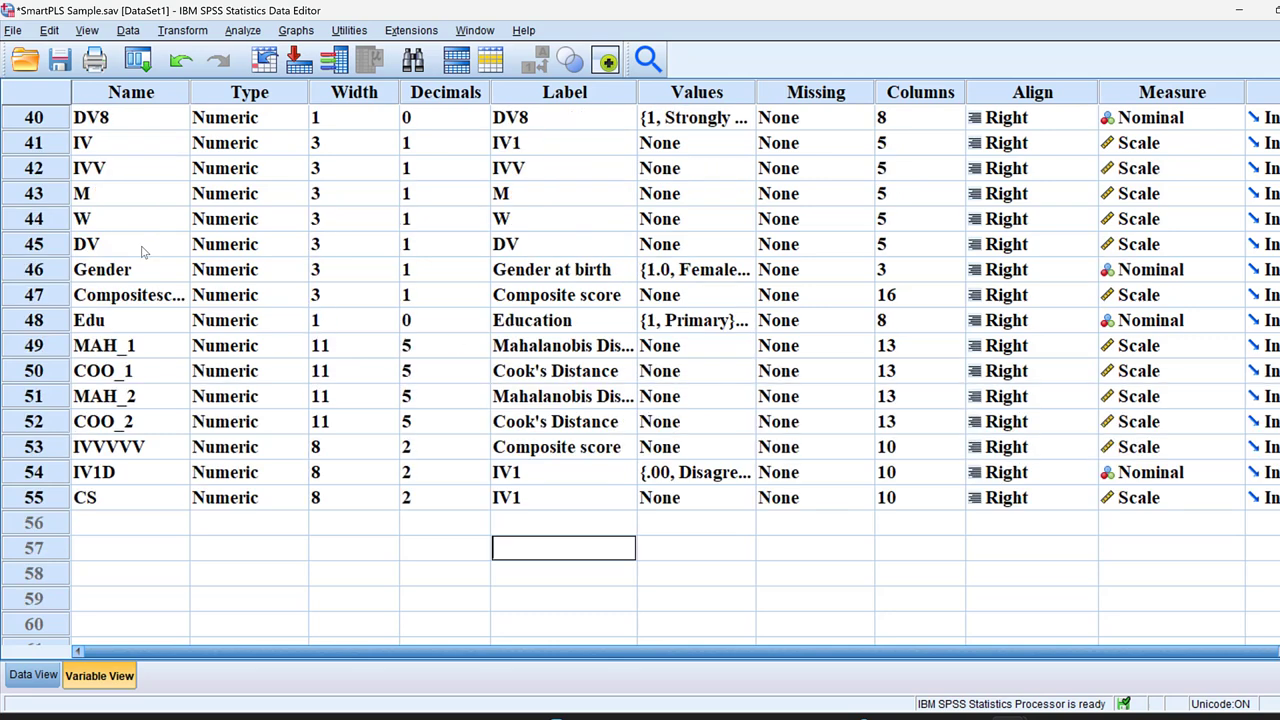
{"action": "left_click_drag", "start_coordinate": [105, 299], "coordinate": [110, 345]}
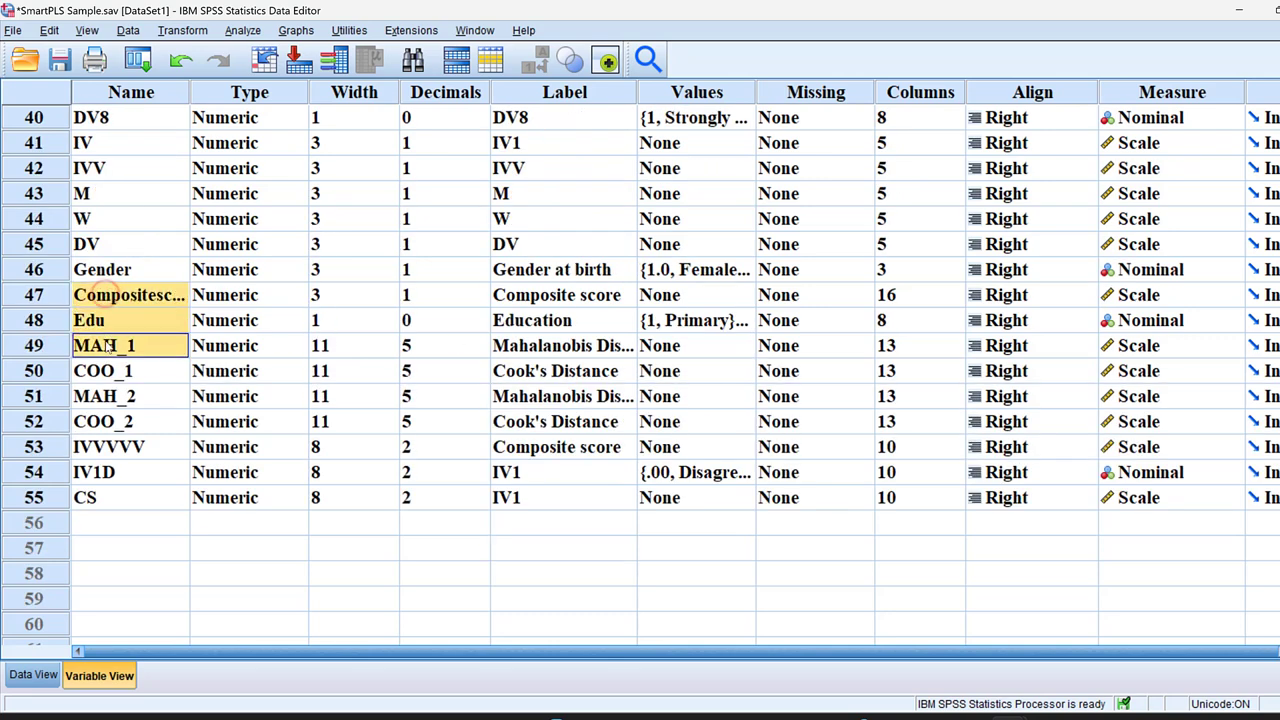
- Start a bivariate correlation of IV1 [CS] with Composite score
{"action": "left_click", "coordinate": [258, 32]}
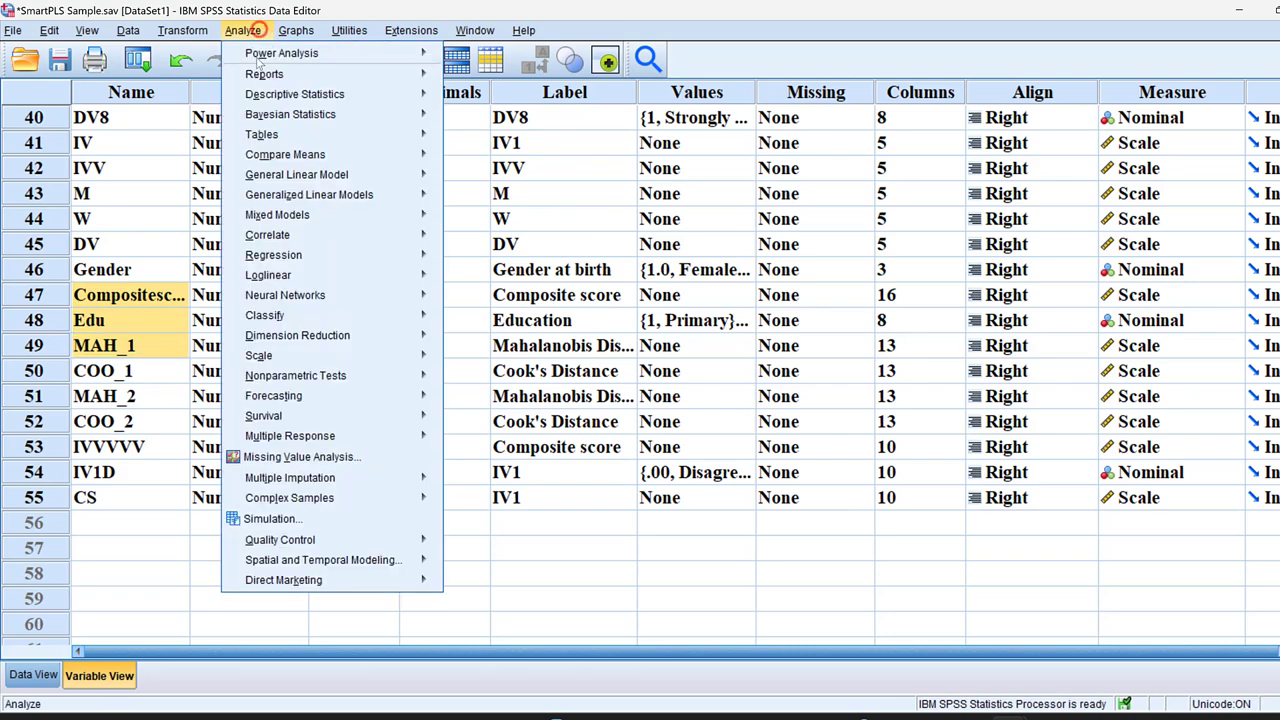
{"action": "mouse_move", "coordinate": [430, 235]}
{"action": "left_click", "coordinate": [521, 241]}
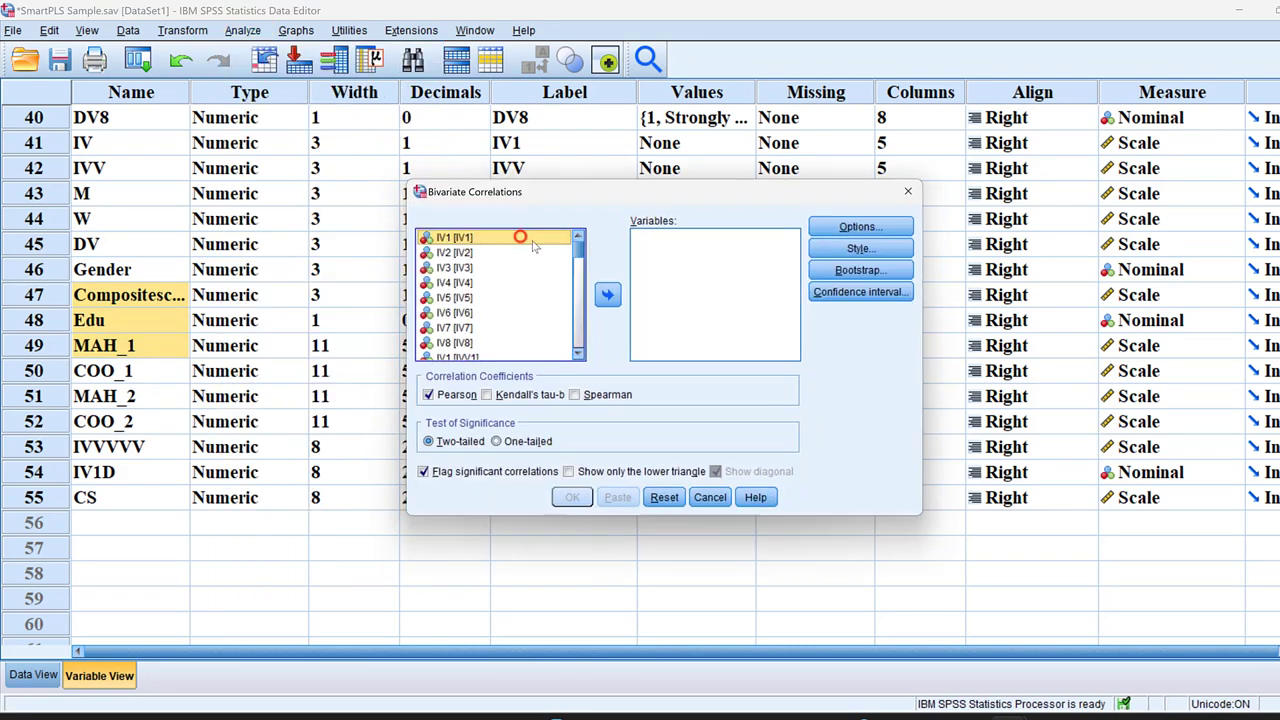
{"action": "scroll", "coordinate": [486, 345], "scroll_direction": "down", "scroll_amount": 10}
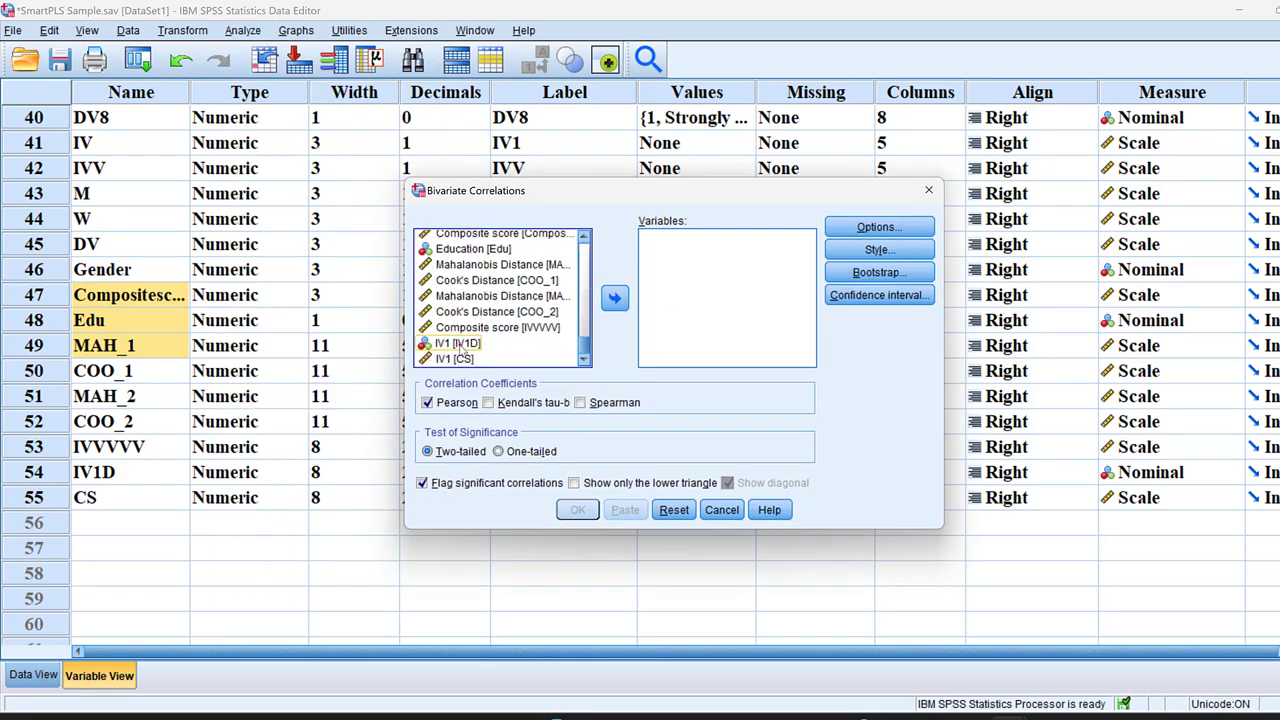
{"action": "left_click", "coordinate": [455, 358]}
{"action": "left_click", "coordinate": [616, 298]}
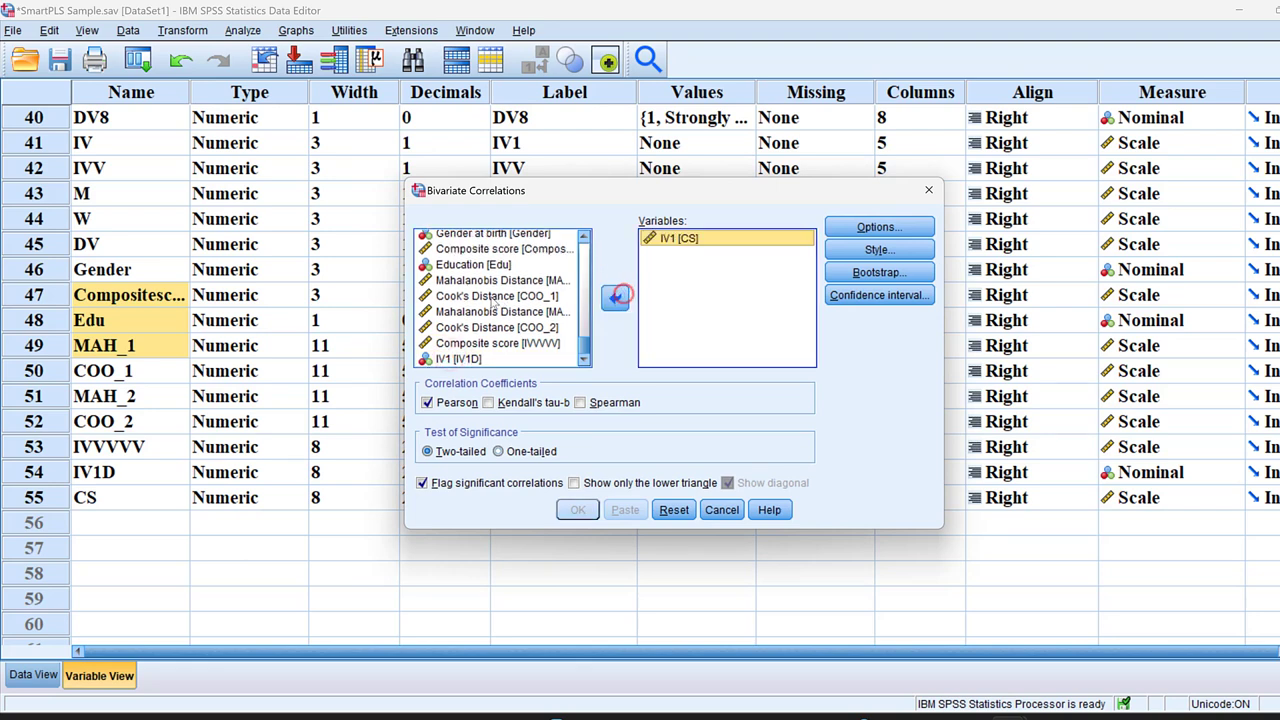
{"action": "left_click", "coordinate": [466, 249]}
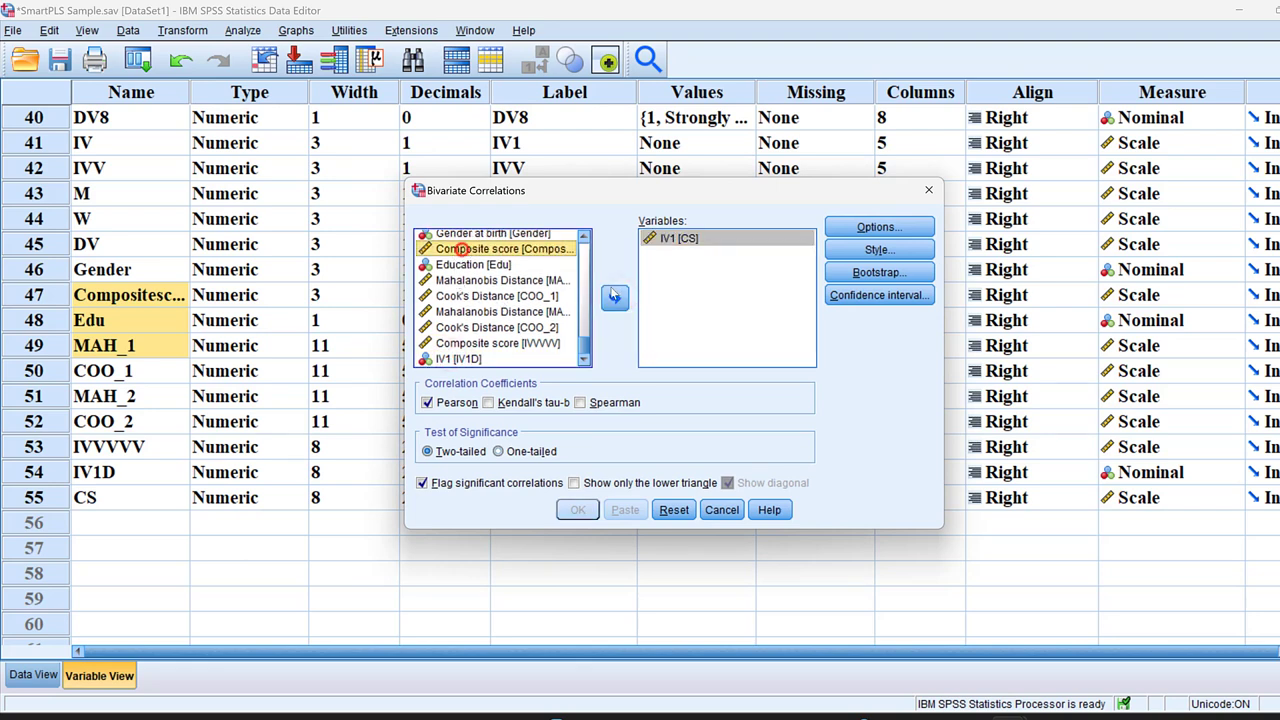
{"action": "left_click", "coordinate": [615, 298]}
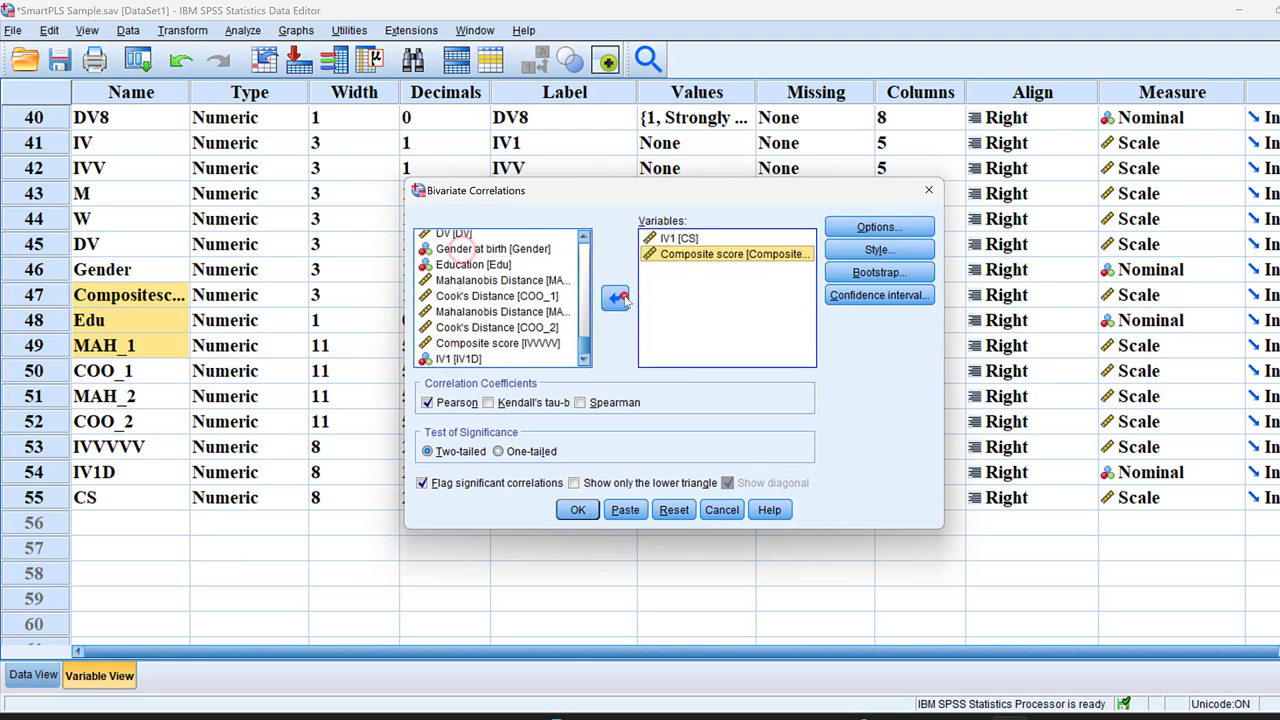
- Add Spearman, keep two-tailed tests, show the lower triangle, and include means and SDs
{"action": "left_click", "coordinate": [580, 402]}
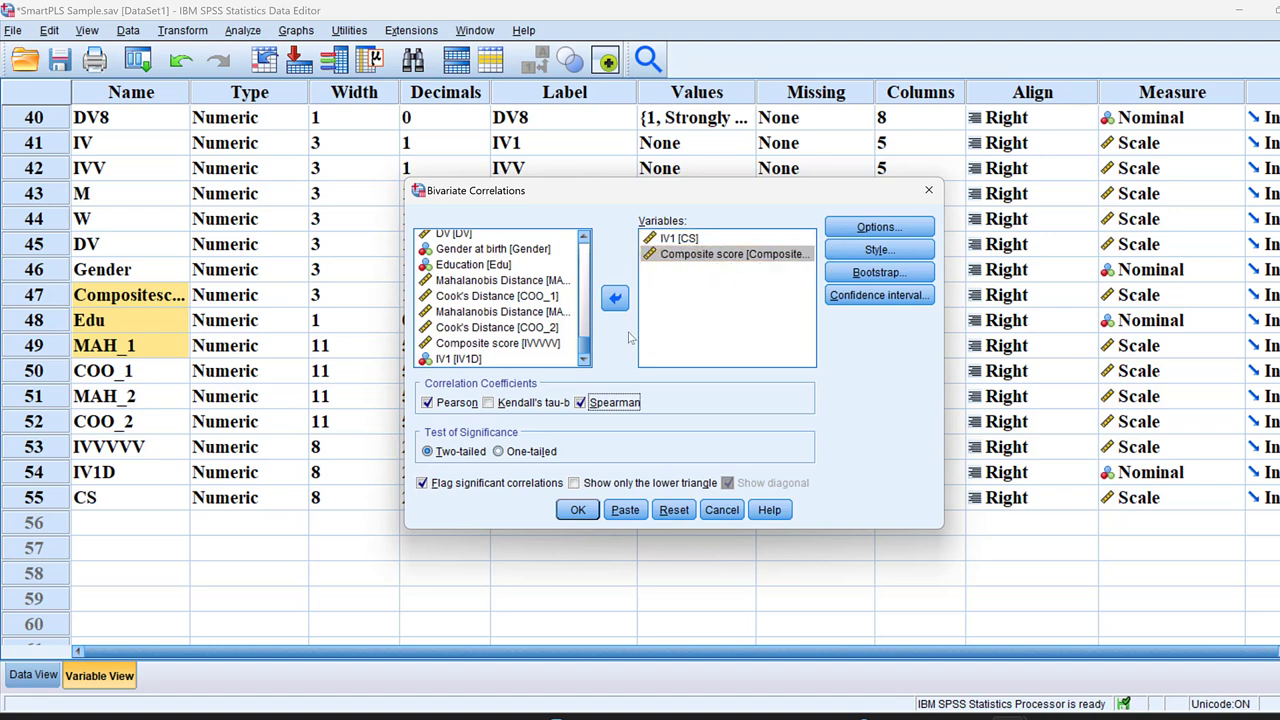
{"action": "left_click", "coordinate": [498, 451]}
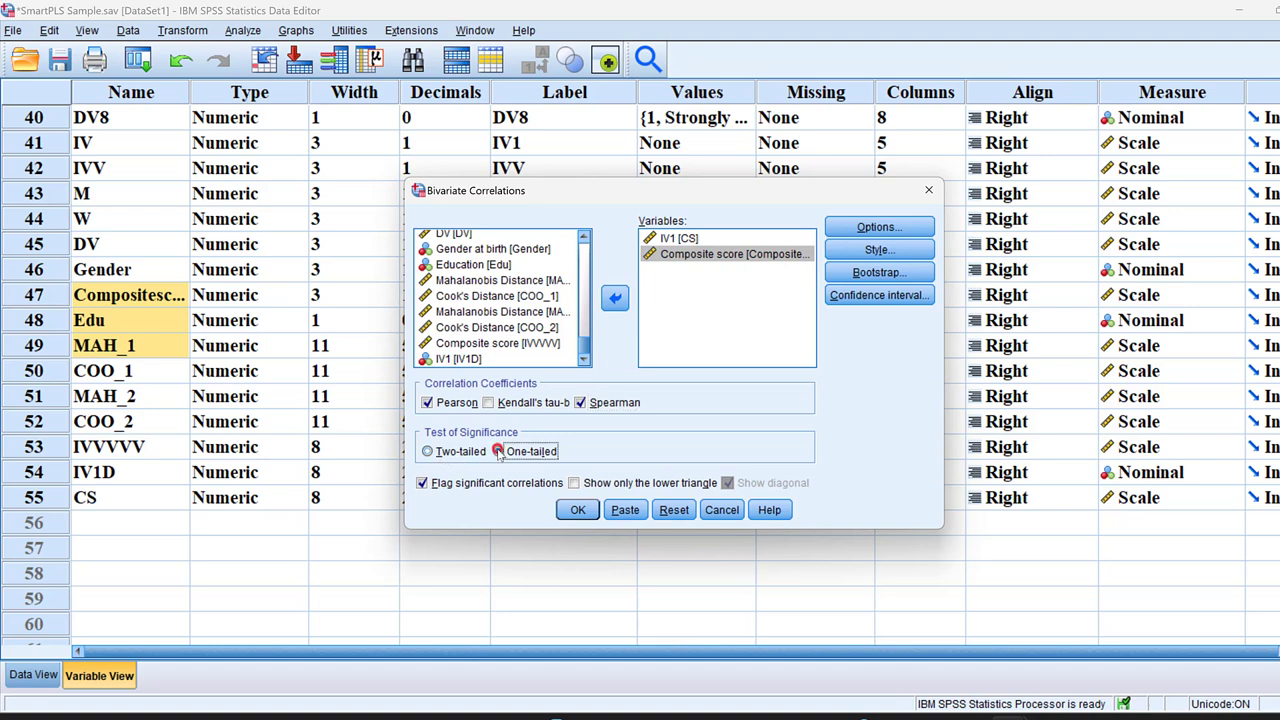
{"action": "left_click", "coordinate": [430, 451]}
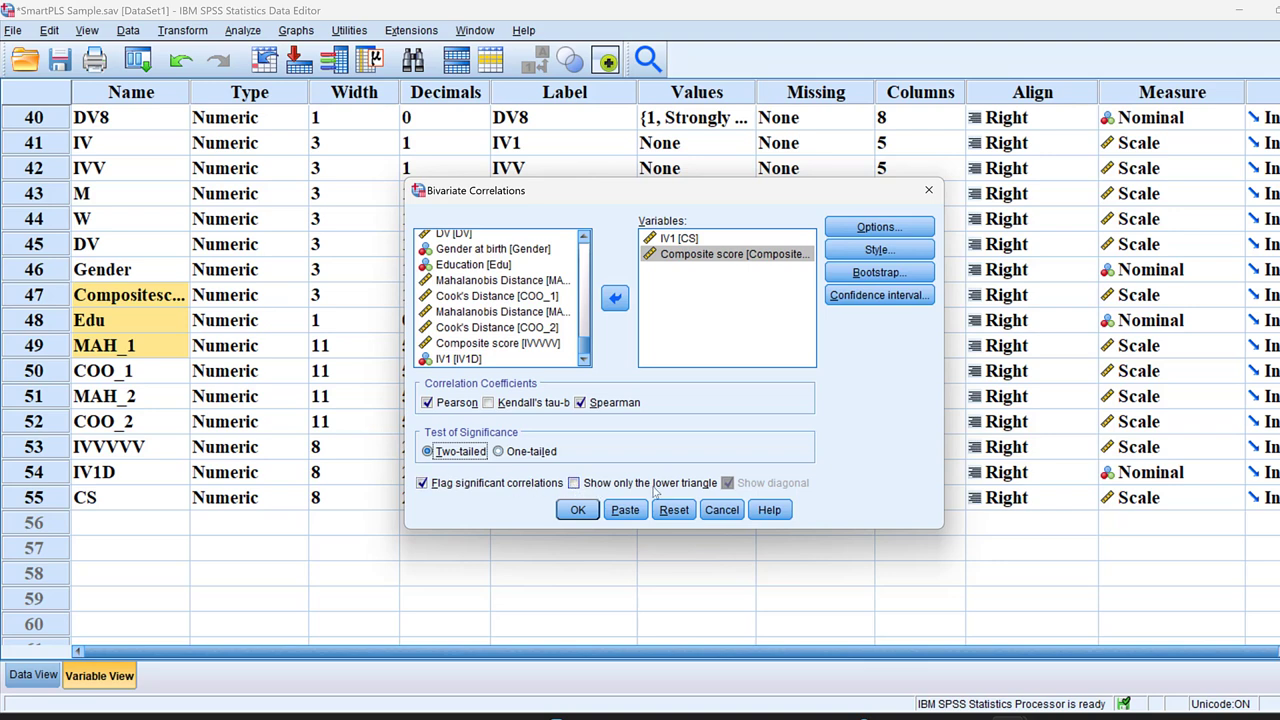
{"action": "left_click", "coordinate": [587, 485]}
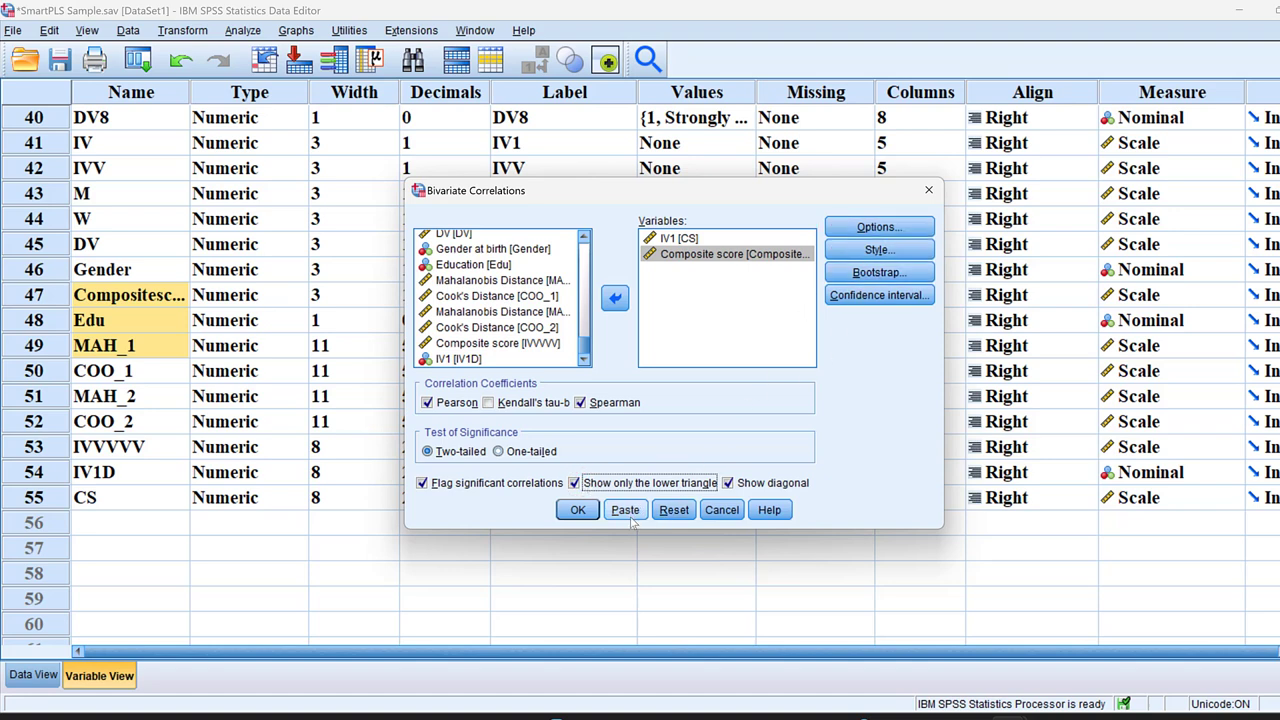
{"action": "left_click", "coordinate": [878, 228]}
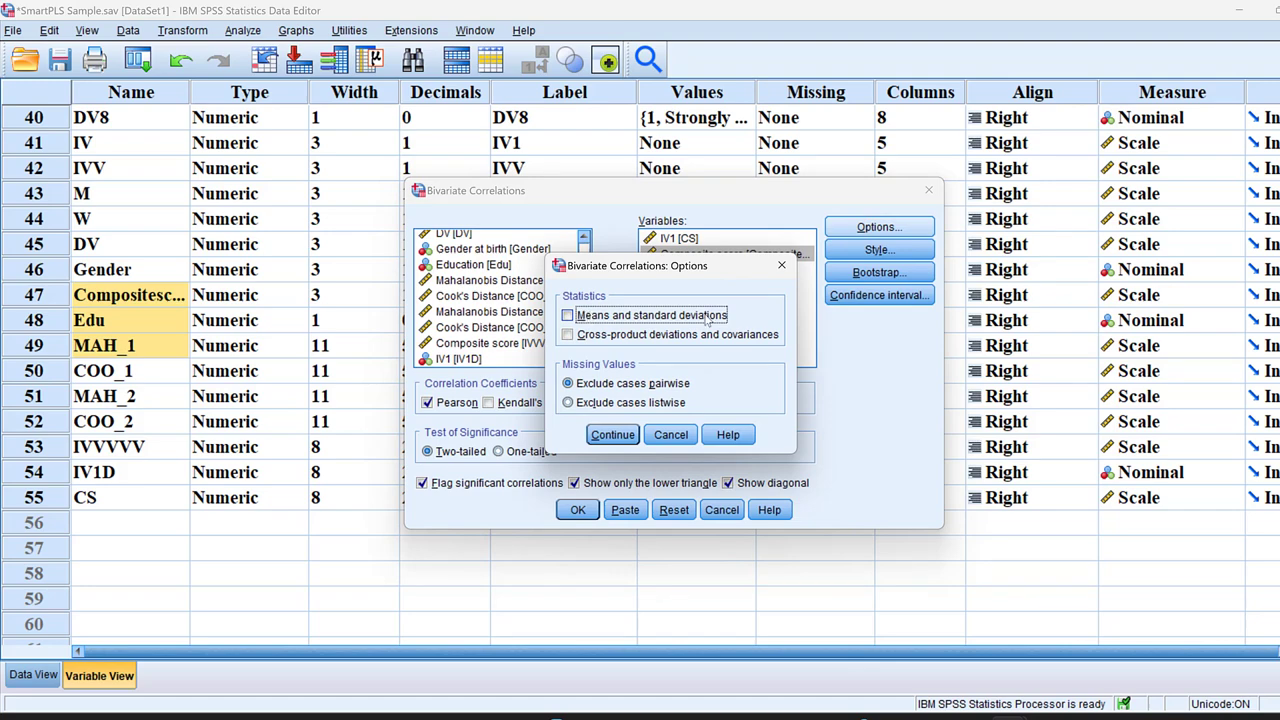
{"action": "left_click", "coordinate": [568, 315]}
{"action": "left_click", "coordinate": [607, 440]}
{"action": "left_click", "coordinate": [578, 510]}
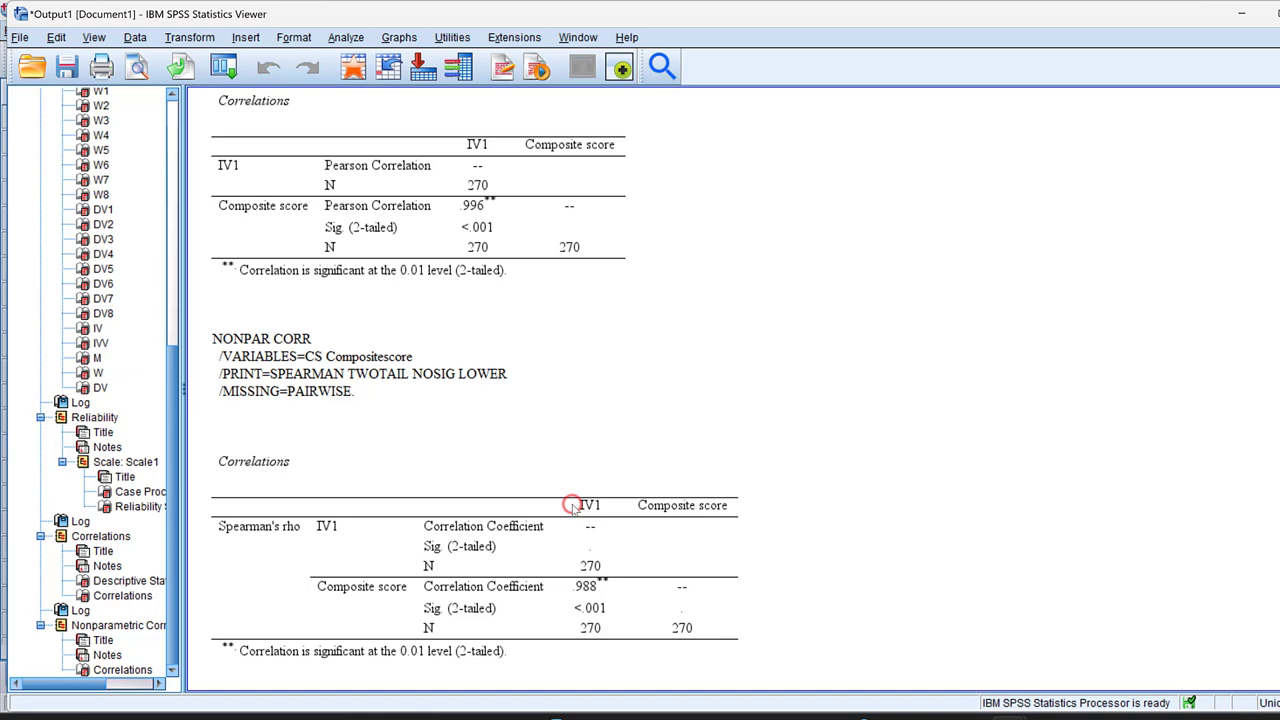
{"action": "scroll", "coordinate": [430, 392], "scroll_direction": "up", "scroll_amount": 6}
{"action": "scroll", "coordinate": [430, 380], "scroll_direction": "down", "scroll_amount": 3}
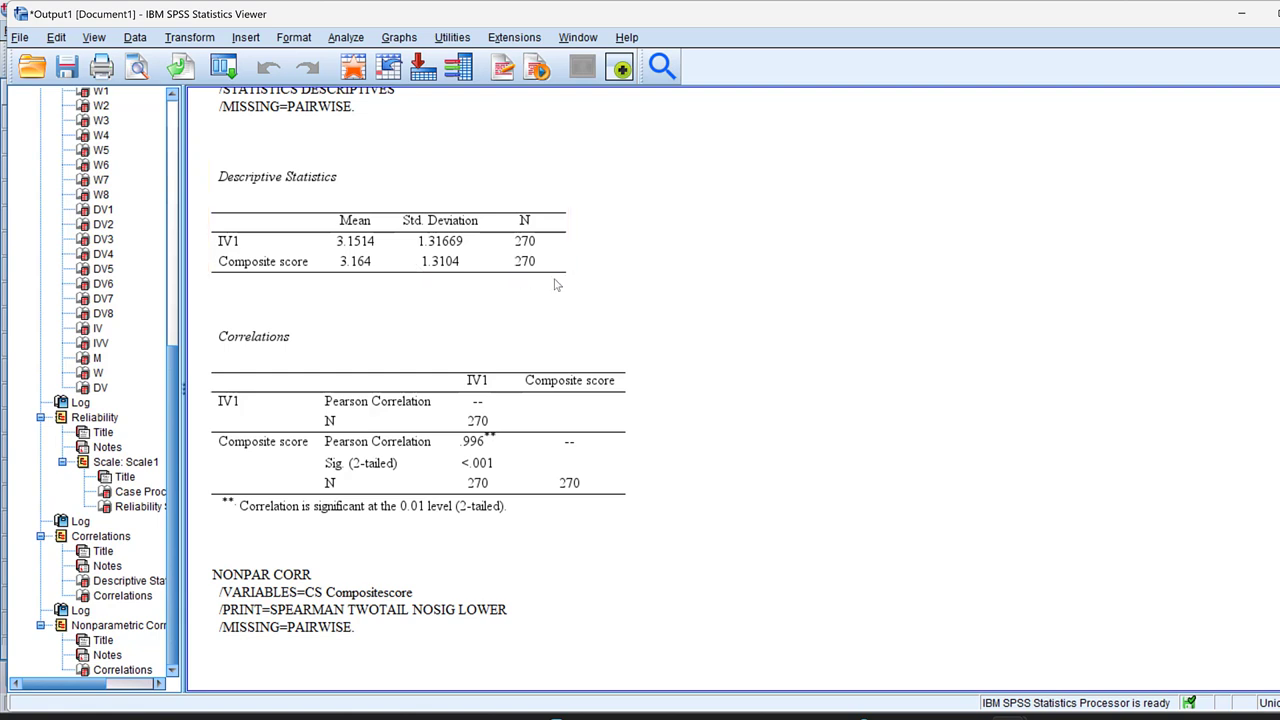
{"action": "scroll", "coordinate": [509, 449], "scroll_direction": "down", "scroll_amount": 2}
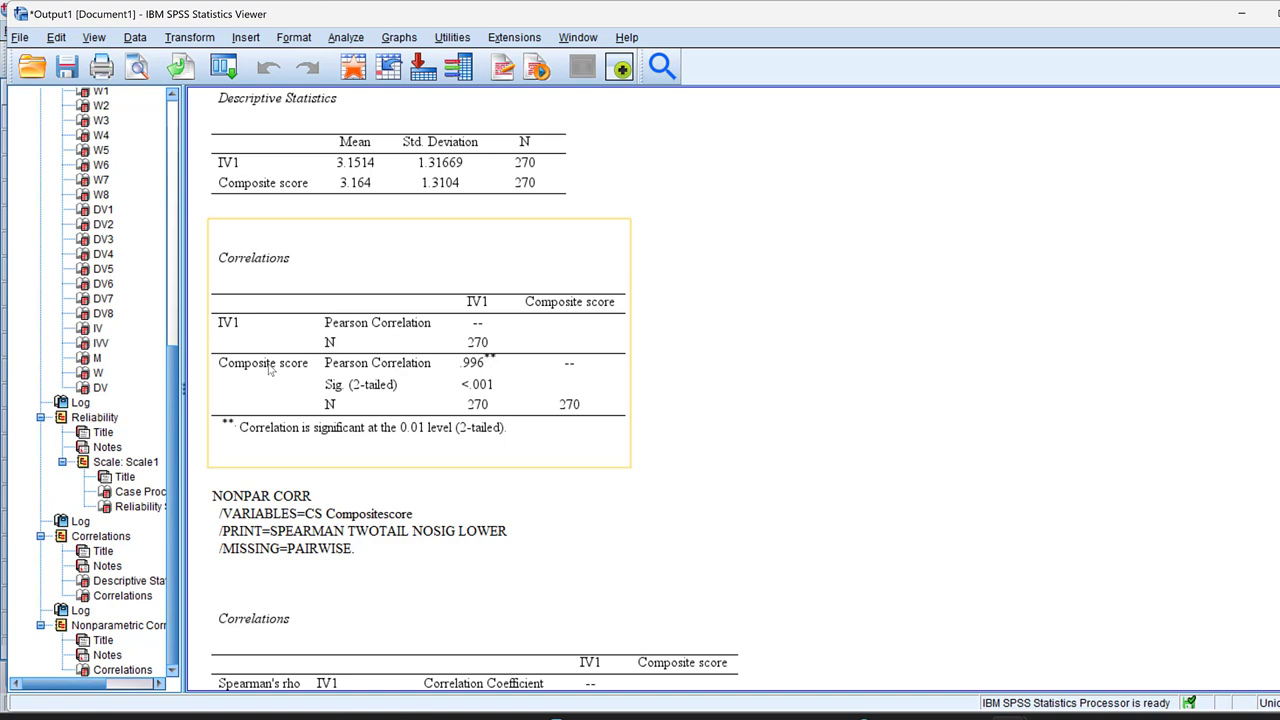
{"action": "scroll", "coordinate": [300, 365], "scroll_direction": "down", "scroll_amount": 3}
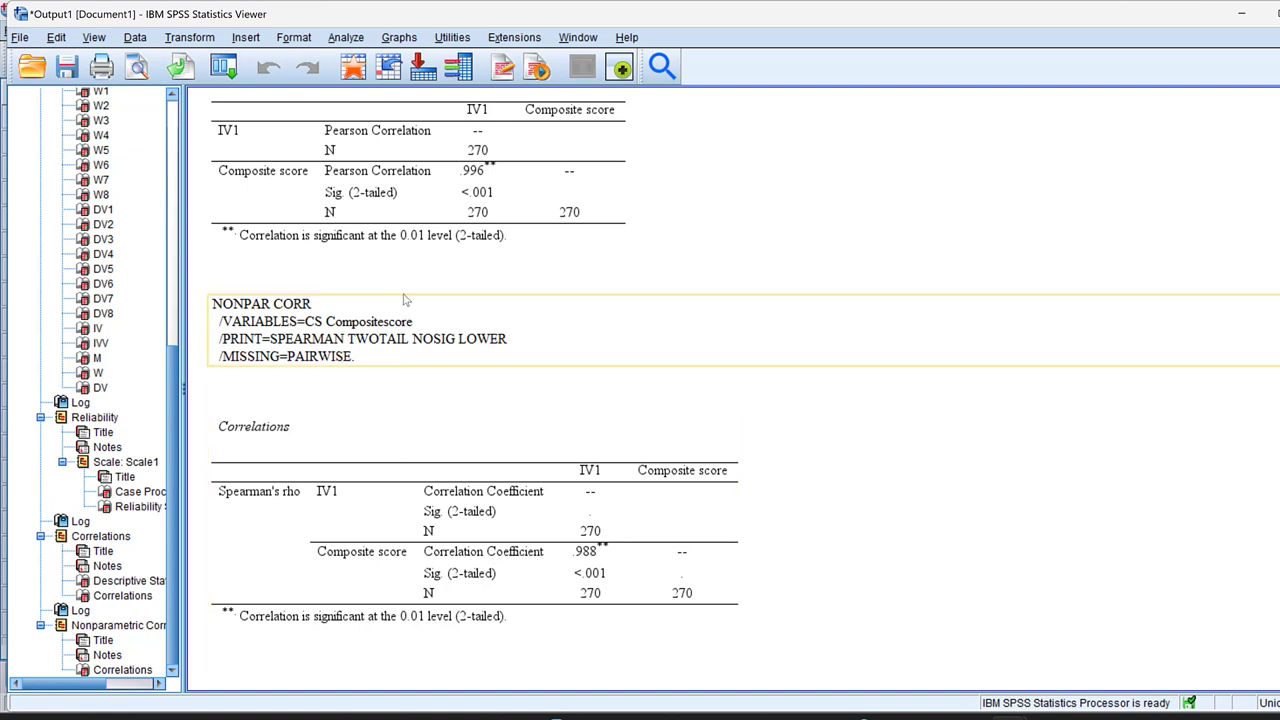
{"action": "scroll", "coordinate": [494, 230], "scroll_direction": "up", "scroll_amount": 2}
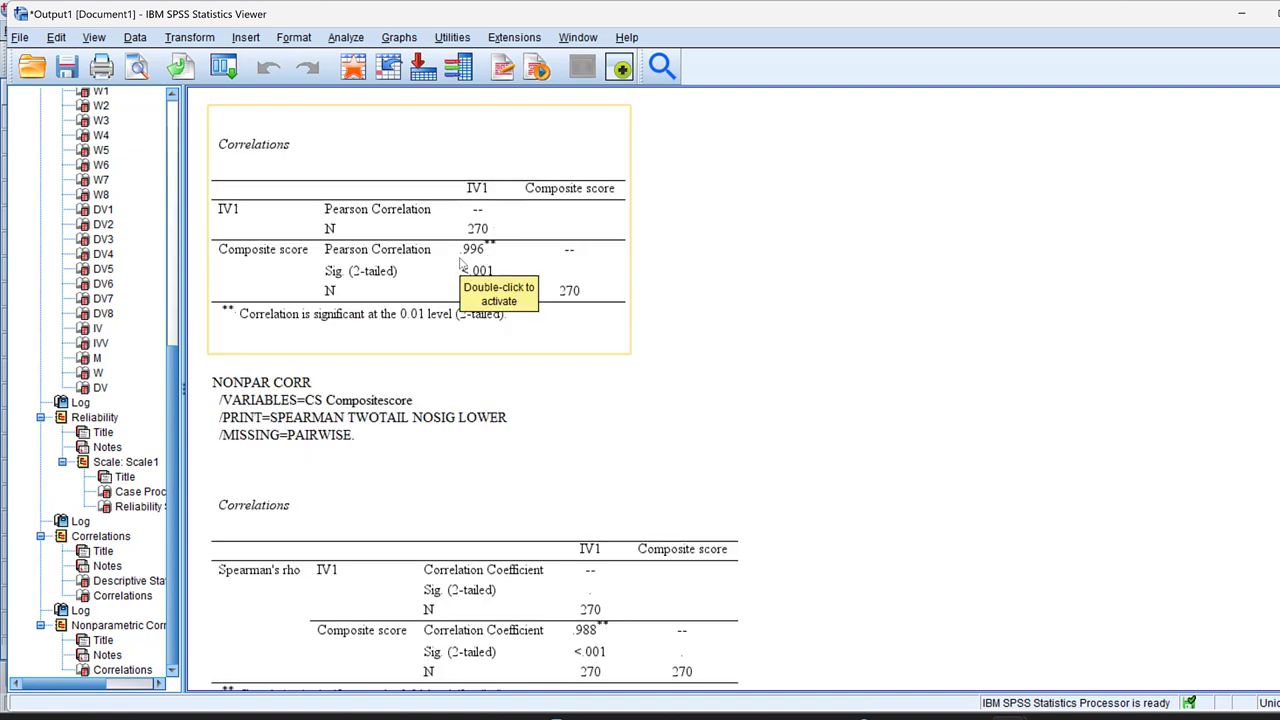
{"action": "scroll", "coordinate": [331, 232], "scroll_direction": "down", "scroll_amount": 2}
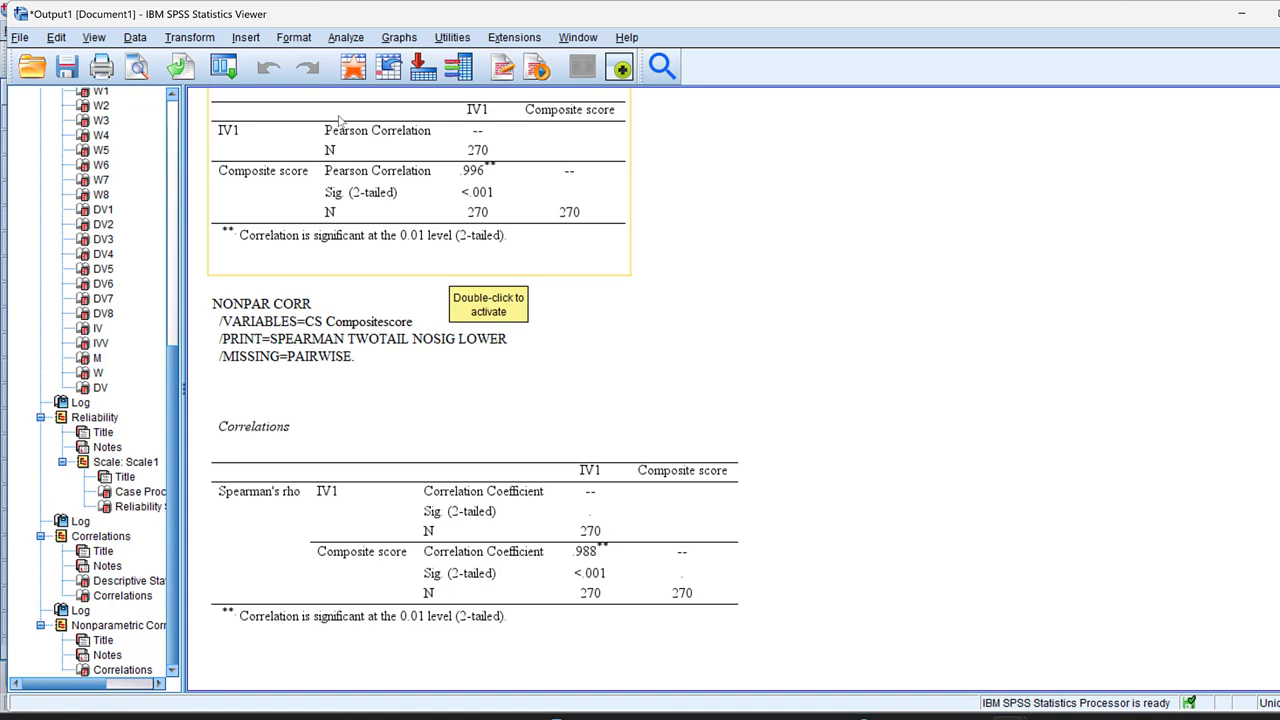
- Open Partial Correlations and add IV1 to the Variables list
{"action": "left_click", "coordinate": [345, 37]}
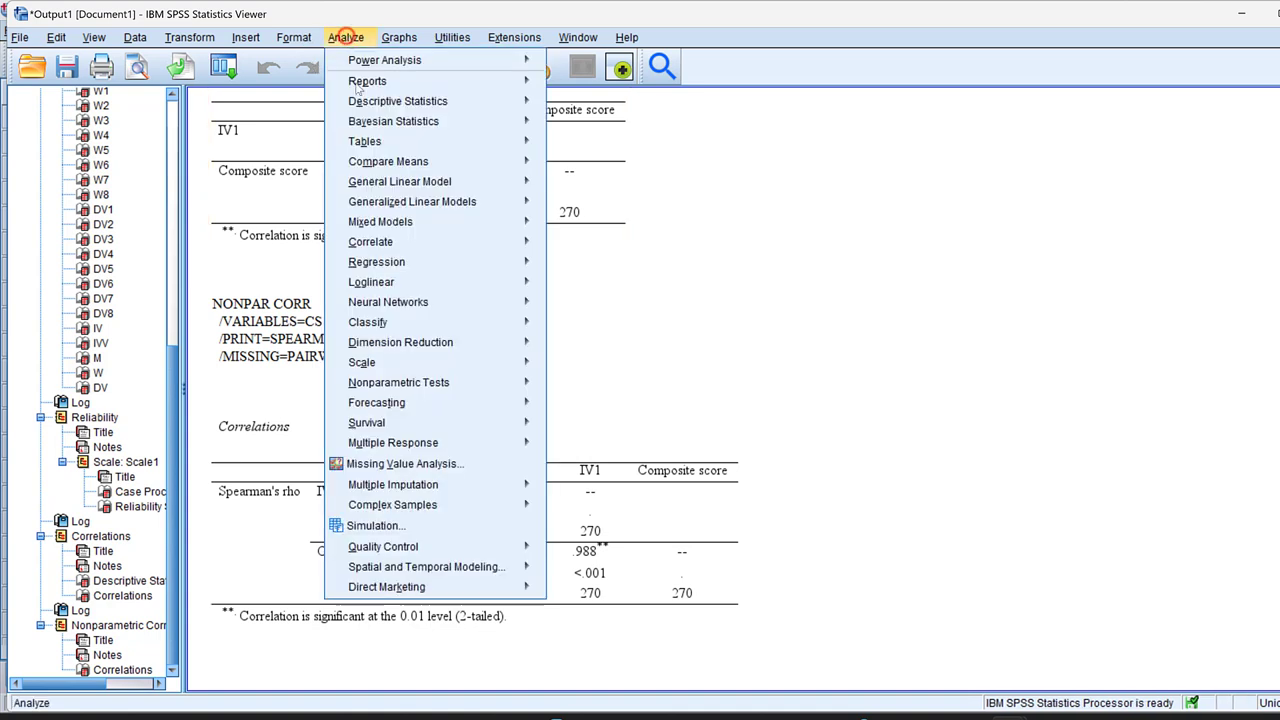
{"action": "mouse_move", "coordinate": [381, 240]}
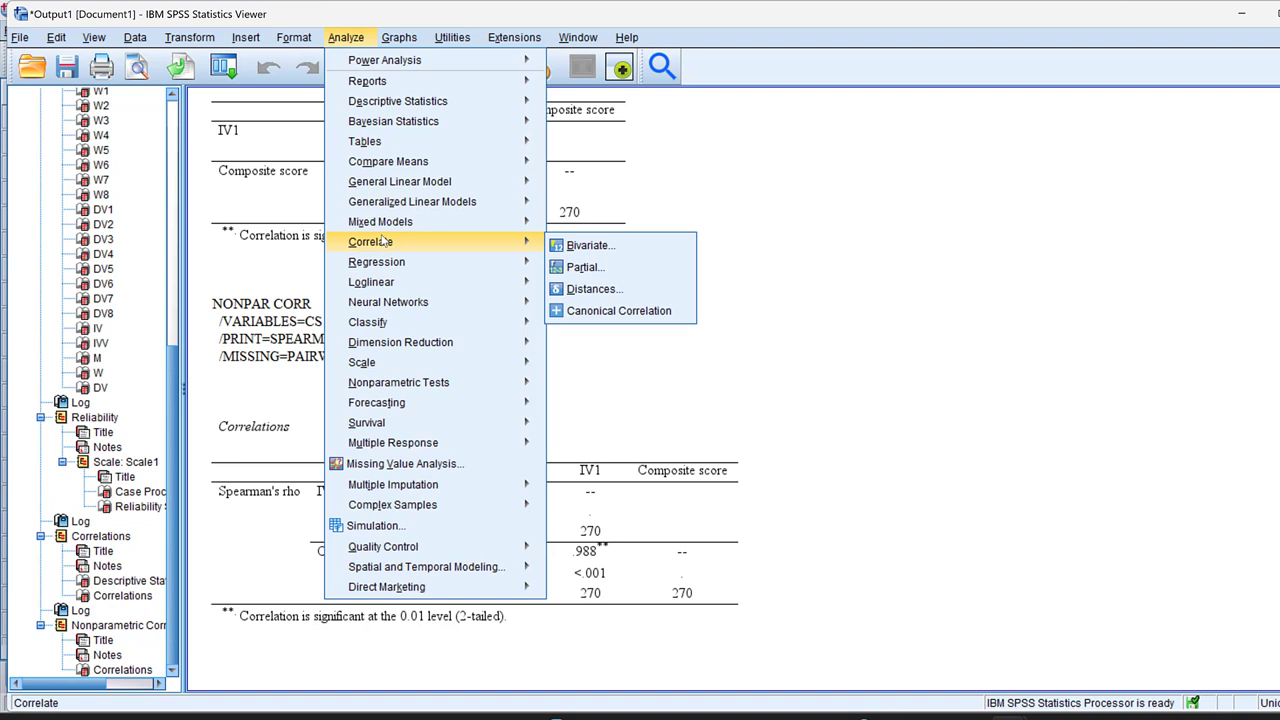
{"action": "left_click", "coordinate": [580, 267]}
{"action": "scroll", "coordinate": [549, 297], "scroll_direction": "down", "scroll_amount": 5}
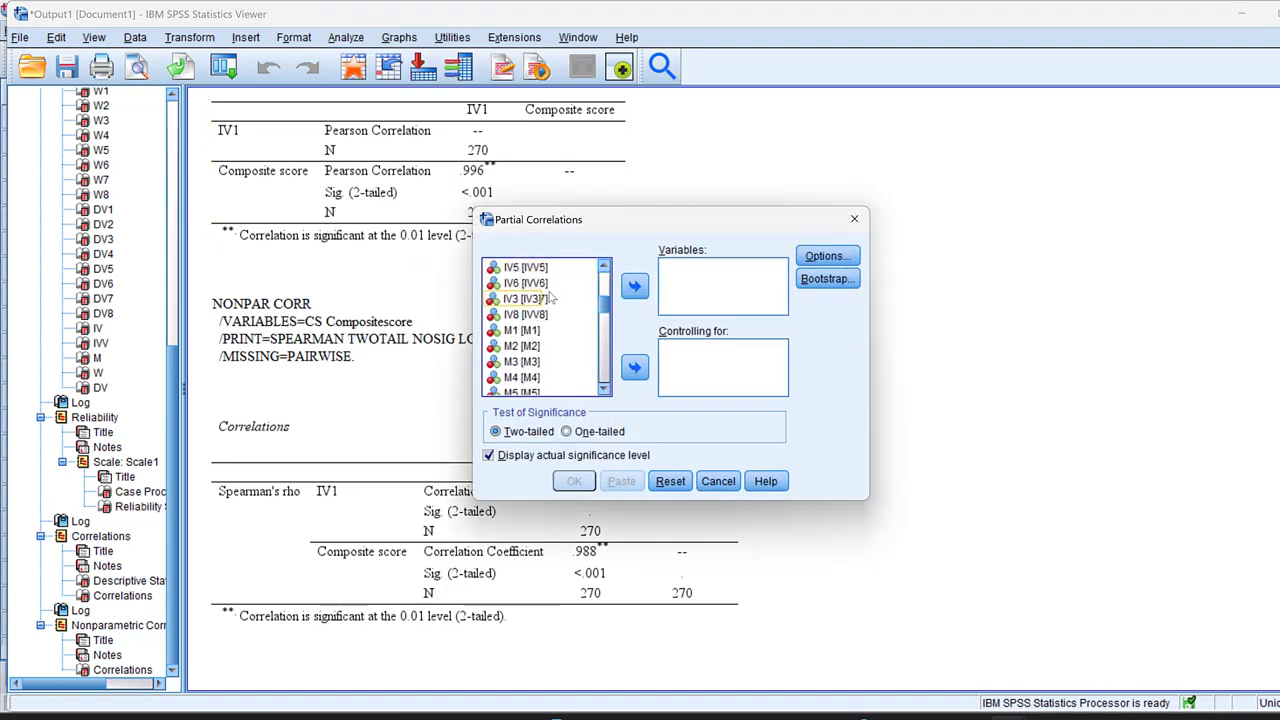
{"action": "scroll", "coordinate": [549, 297], "scroll_direction": "up", "scroll_amount": 5}
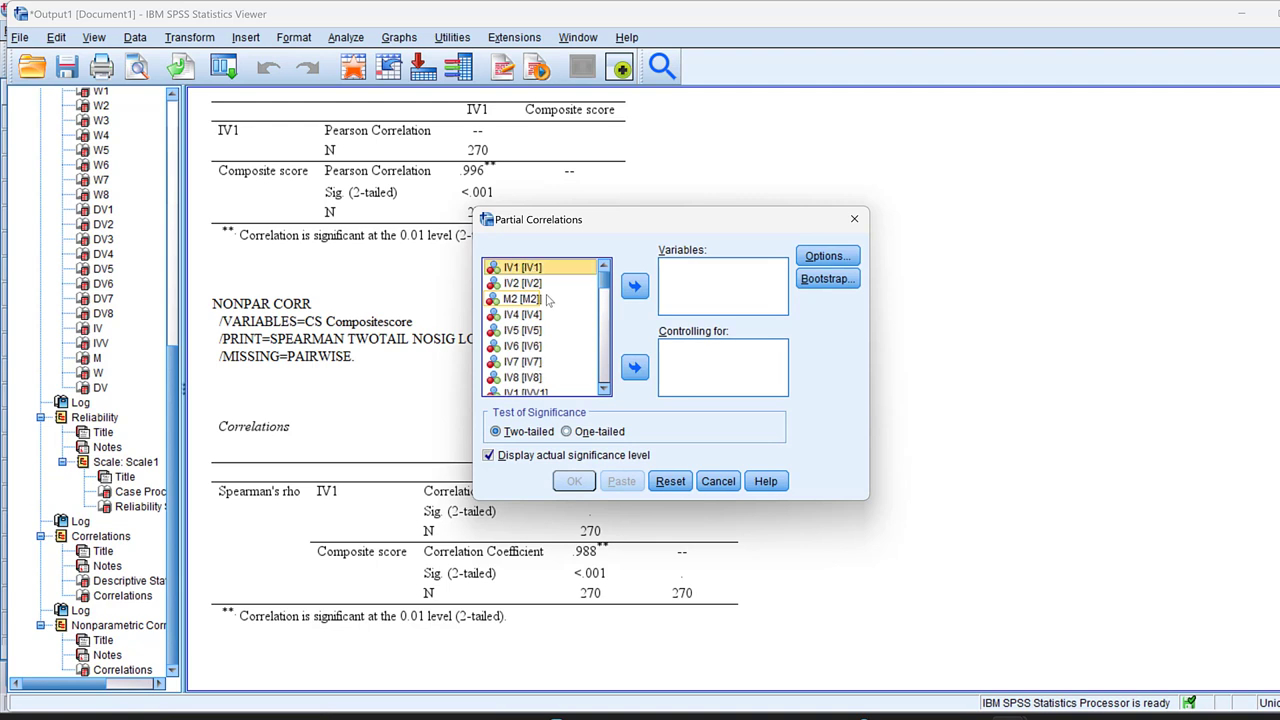
{"action": "left_click", "coordinate": [516, 267]}
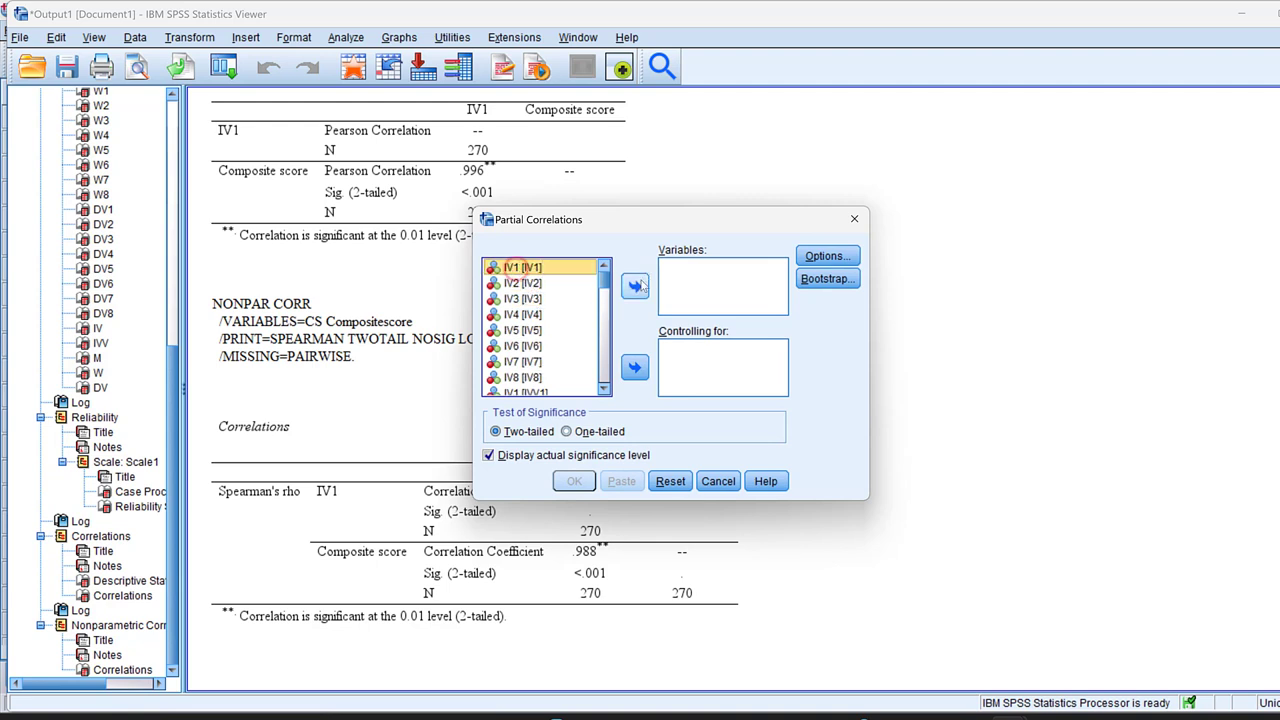
{"action": "left_click", "coordinate": [636, 286]}
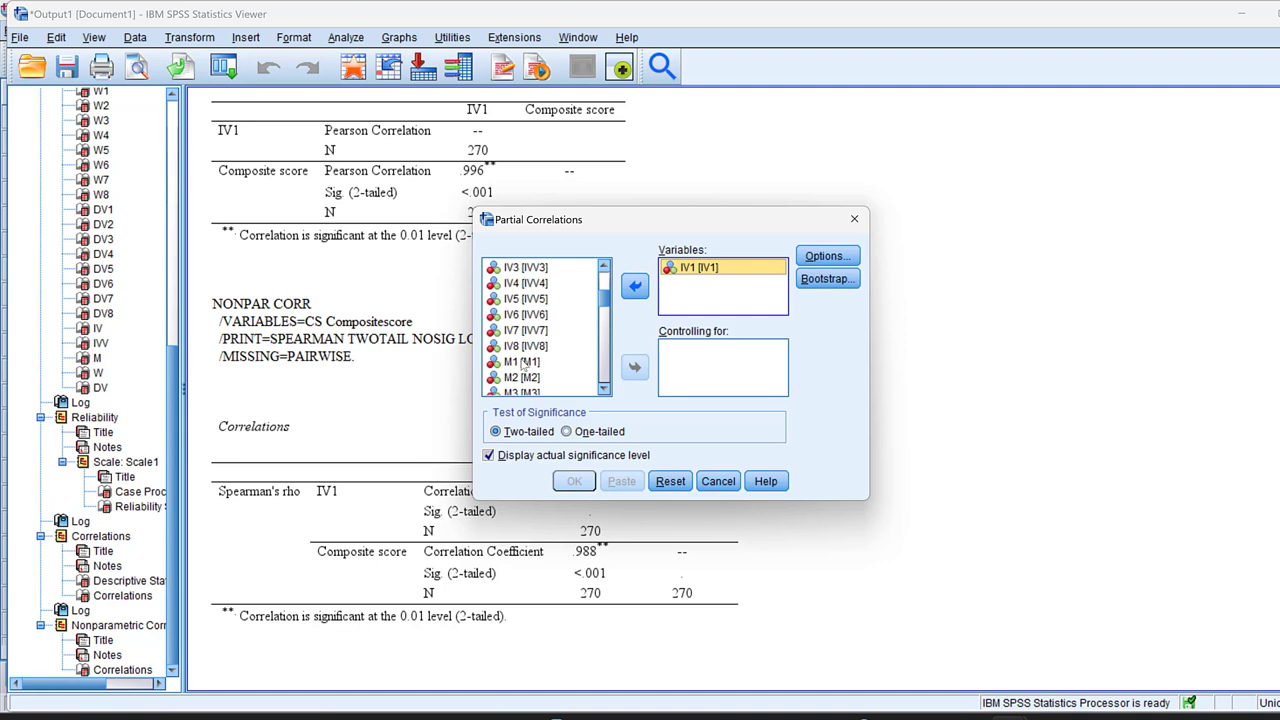
- Add DV1, control for M1, and run it, giving r = .375 with df 267
{"action": "scroll", "coordinate": [524, 361], "scroll_direction": "down", "scroll_amount": 7}
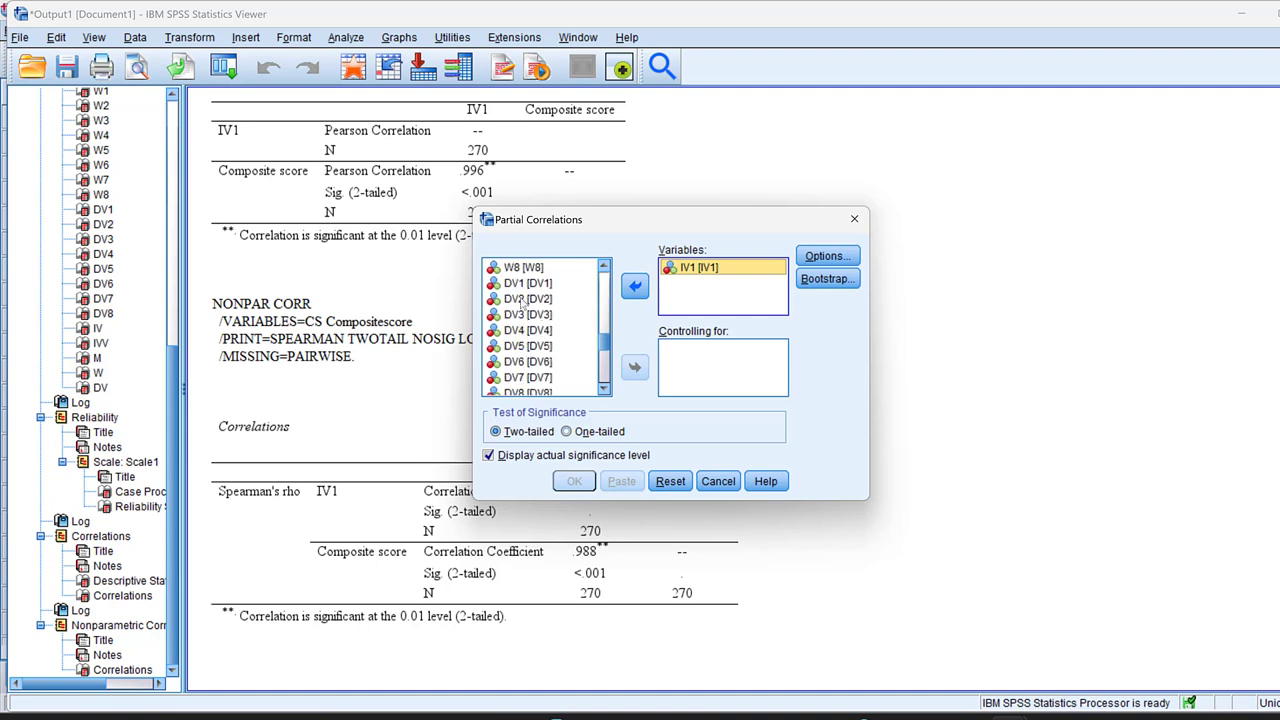
{"action": "left_click", "coordinate": [520, 284]}
{"action": "left_click", "coordinate": [635, 286]}
{"action": "scroll", "coordinate": [517, 343], "scroll_direction": "down", "scroll_amount": 2}
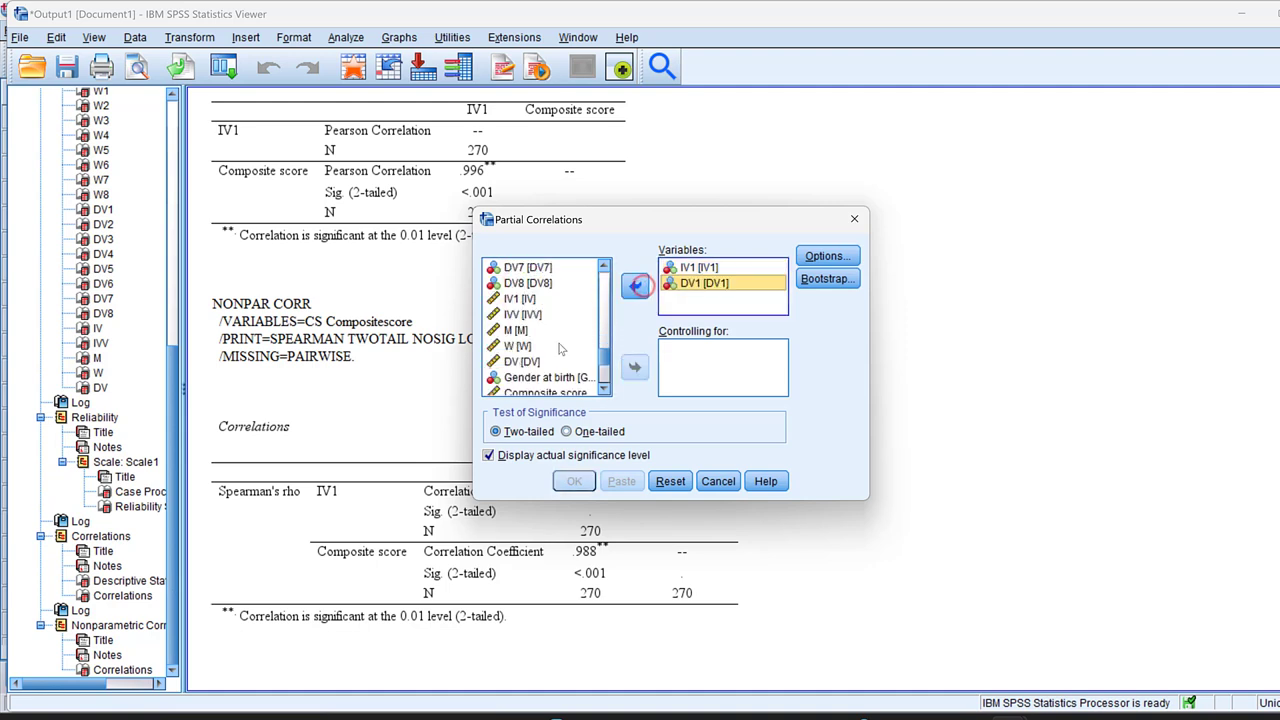
{"action": "scroll", "coordinate": [520, 340], "scroll_direction": "up", "scroll_amount": 8}
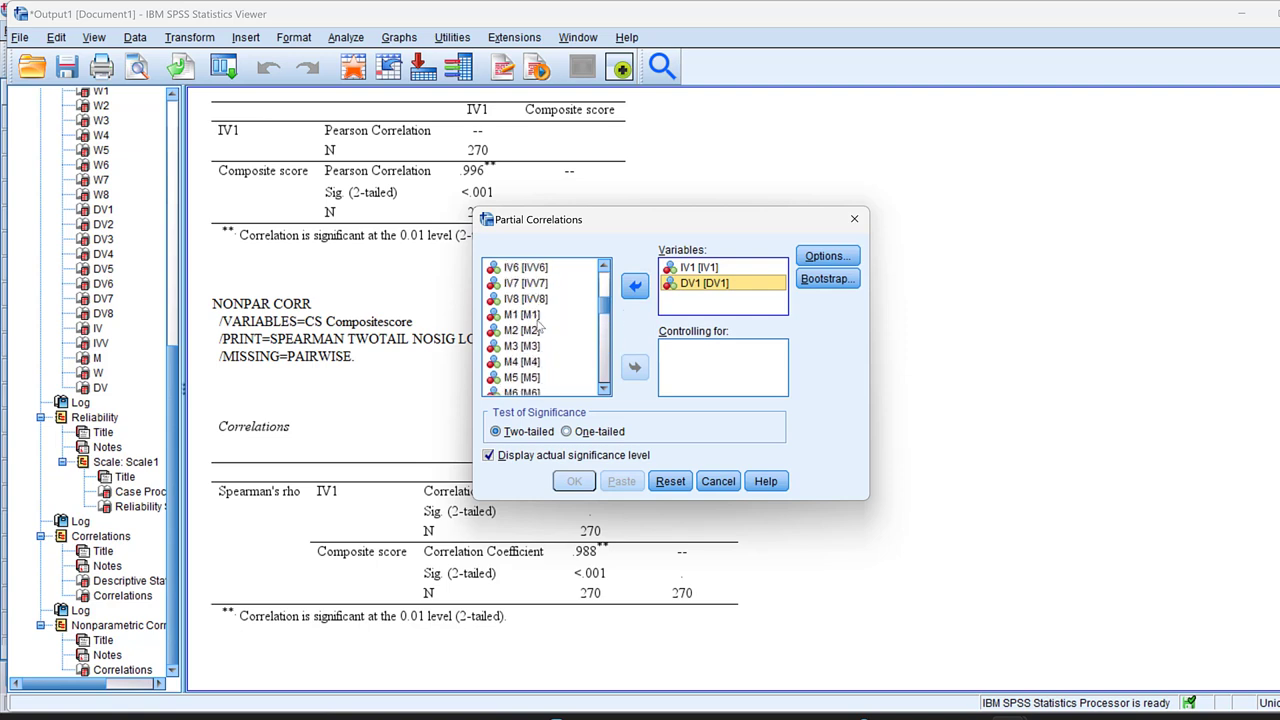
{"action": "left_click", "coordinate": [505, 315]}
{"action": "left_click", "coordinate": [635, 367]}
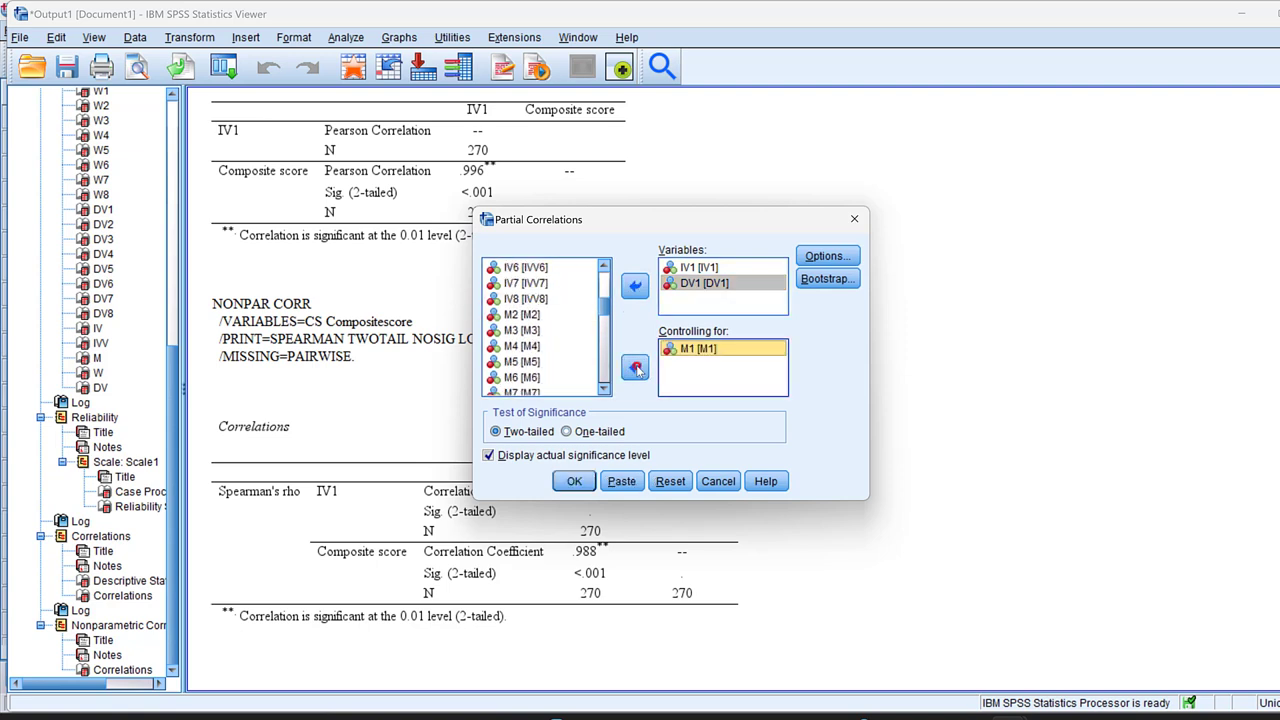
{"action": "left_click", "coordinate": [573, 478]}
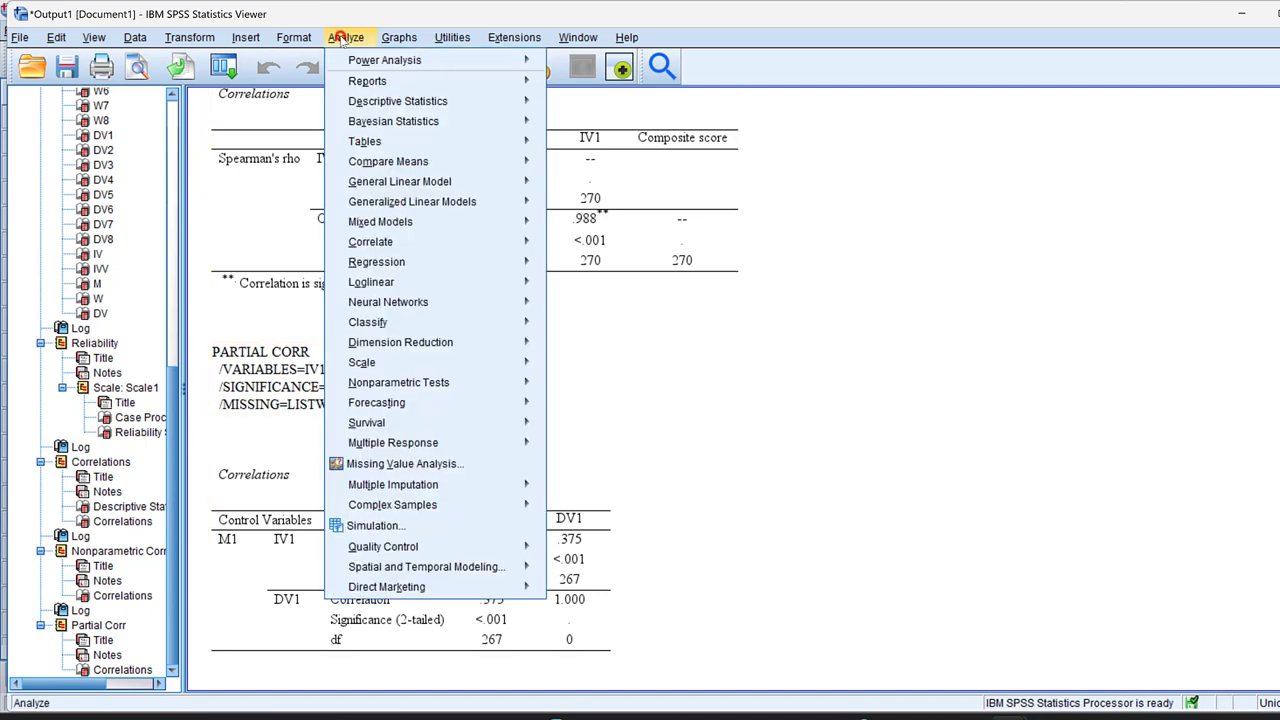
- Run a linear Curve Estimation of DV1 on IV1 with the ANOVA table displayed
{"action": "left_click", "coordinate": [345, 38]}
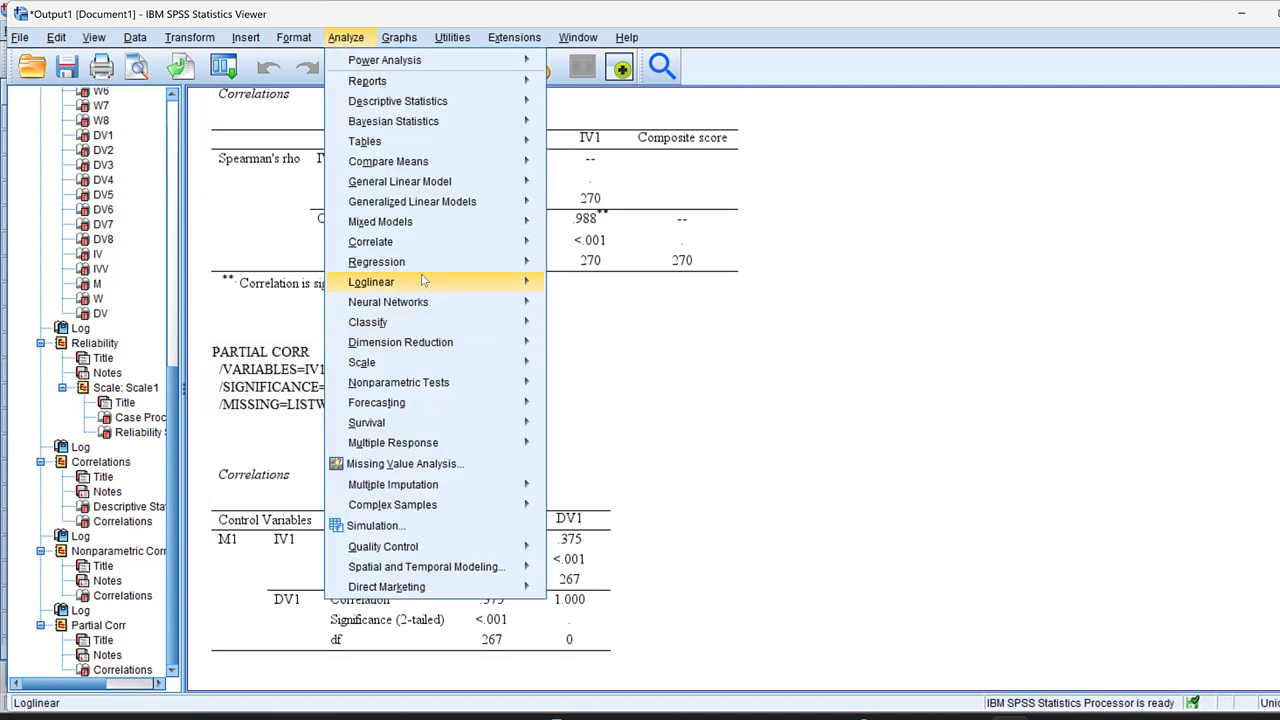
{"action": "mouse_move", "coordinate": [425, 268]}
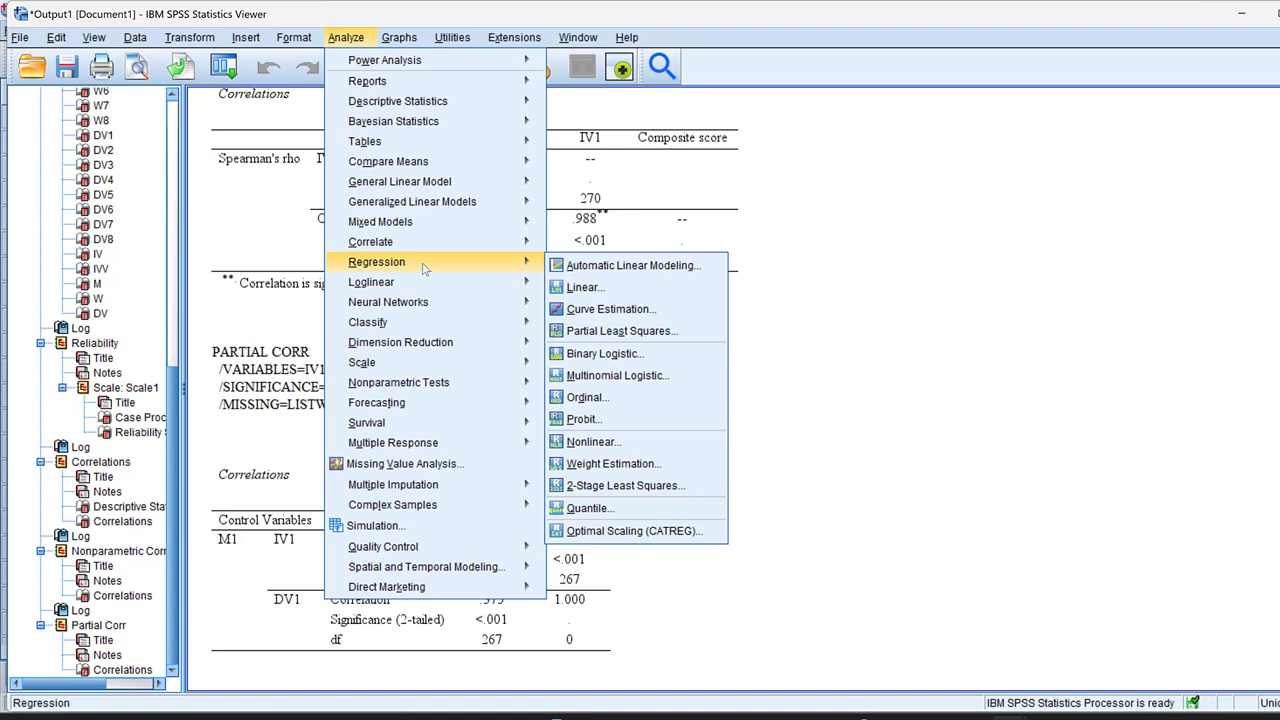
{"action": "left_click", "coordinate": [586, 311]}
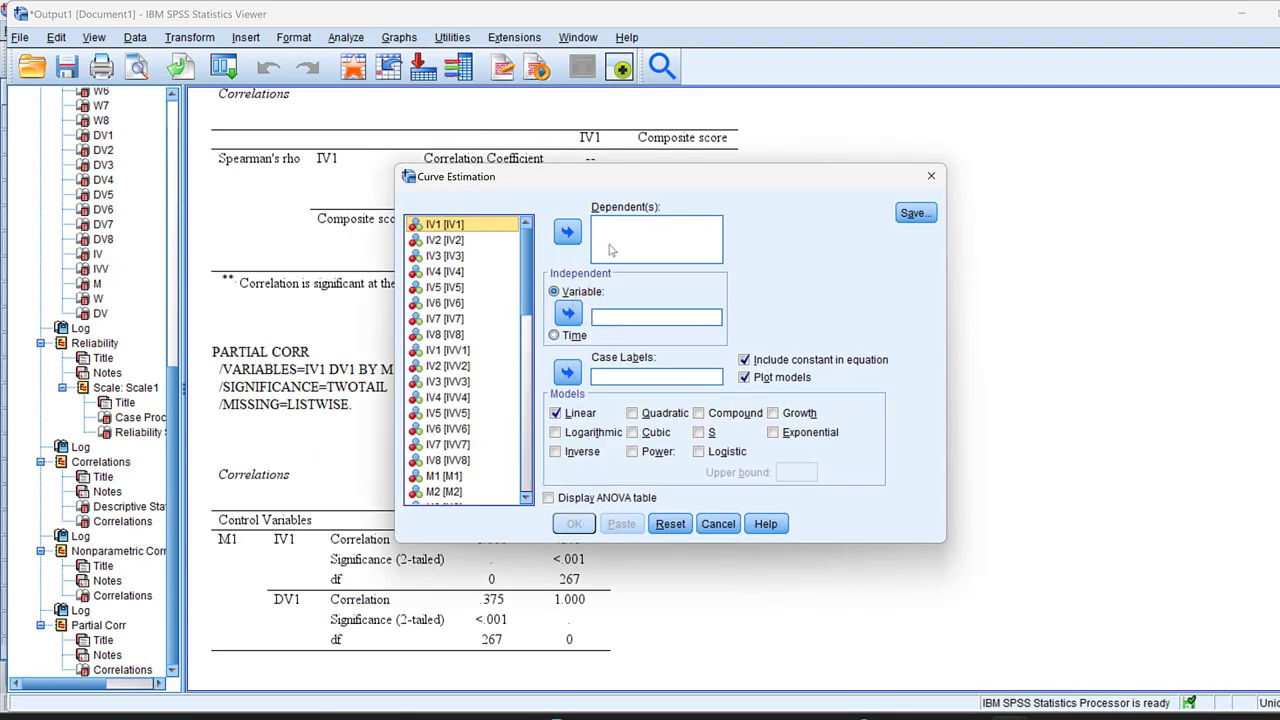
{"action": "scroll", "coordinate": [452, 455], "scroll_direction": "down", "scroll_amount": 6}
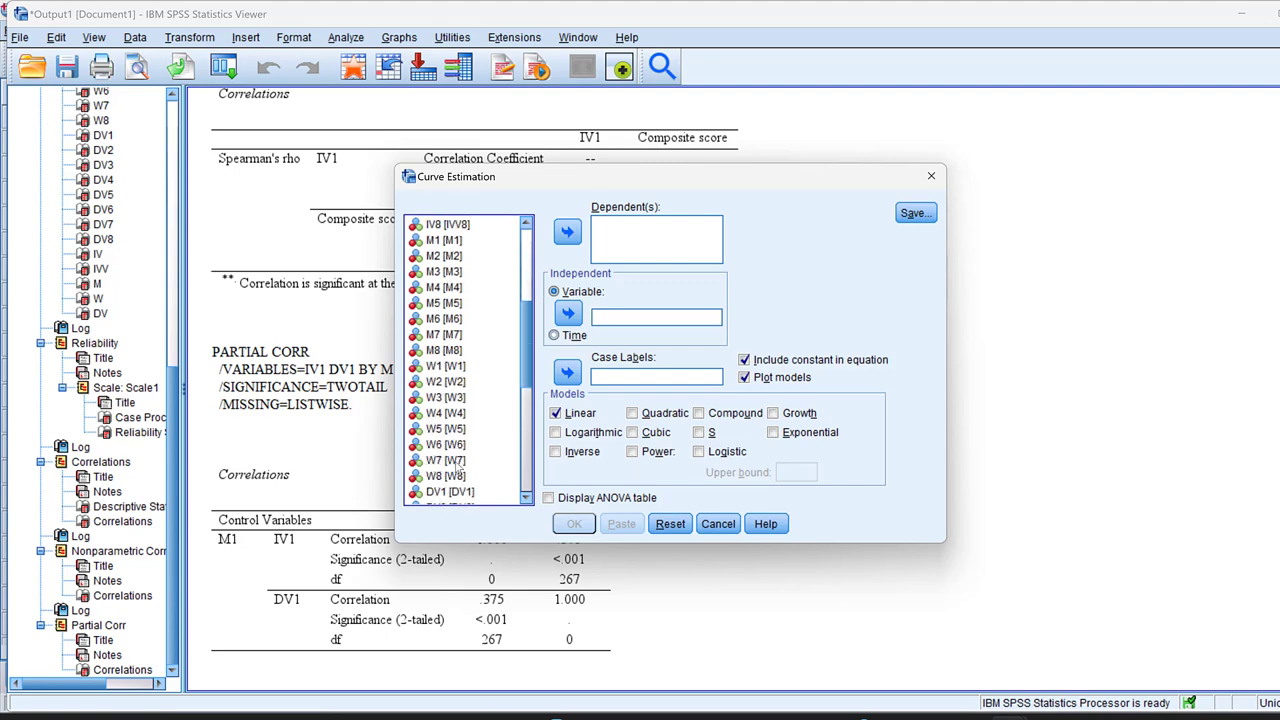
{"action": "left_click", "coordinate": [445, 445]}
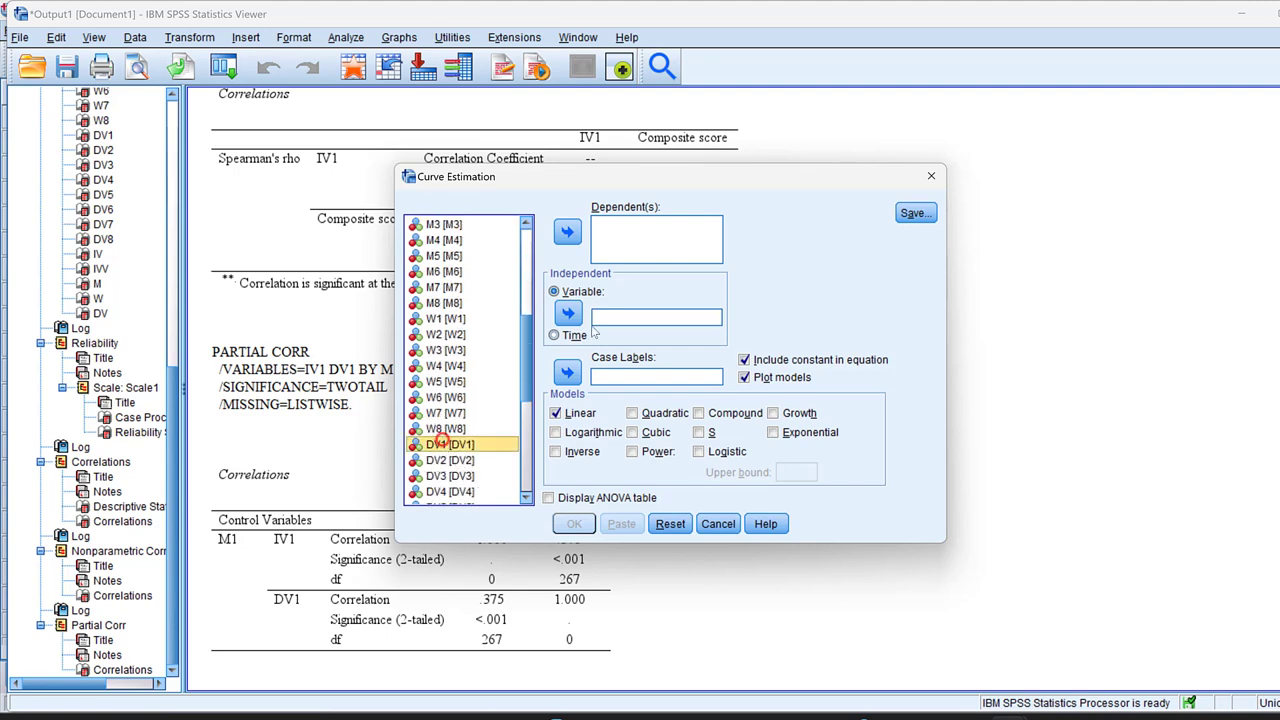
{"action": "left_click", "coordinate": [567, 232]}
{"action": "scroll", "coordinate": [475, 305], "scroll_direction": "up", "scroll_amount": 6}
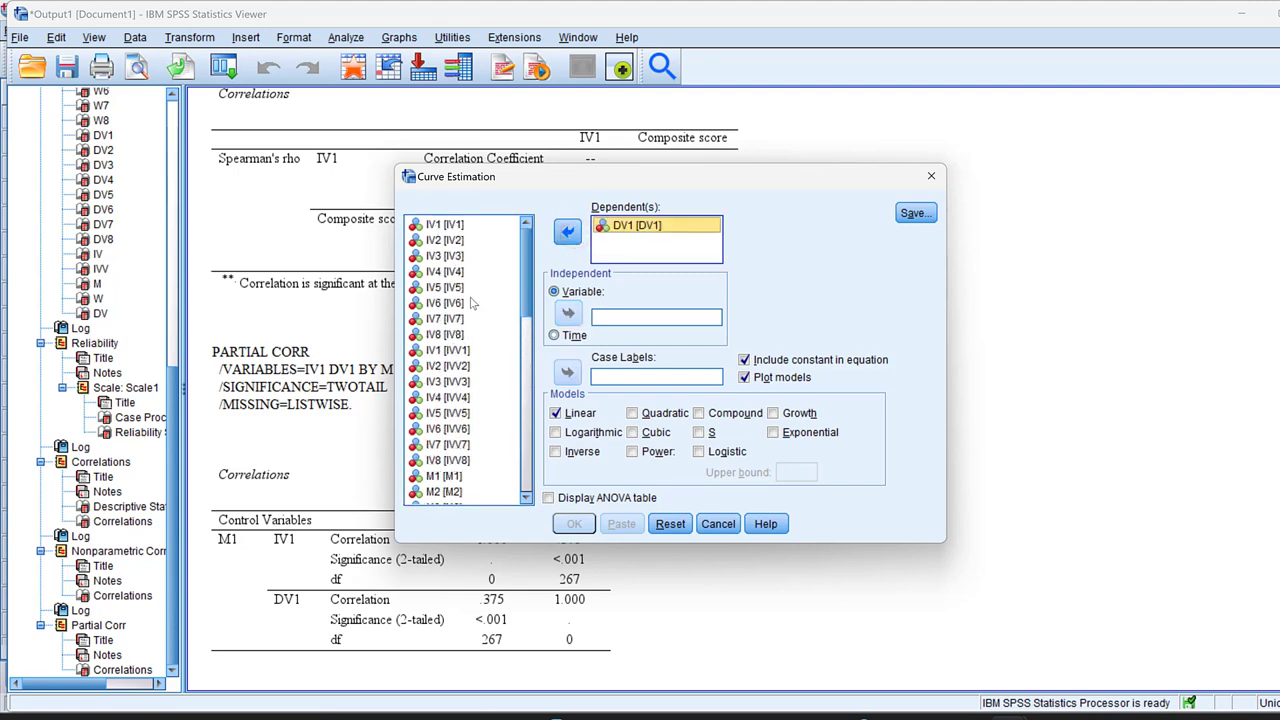
{"action": "left_click", "coordinate": [444, 224]}
{"action": "left_click", "coordinate": [567, 312]}
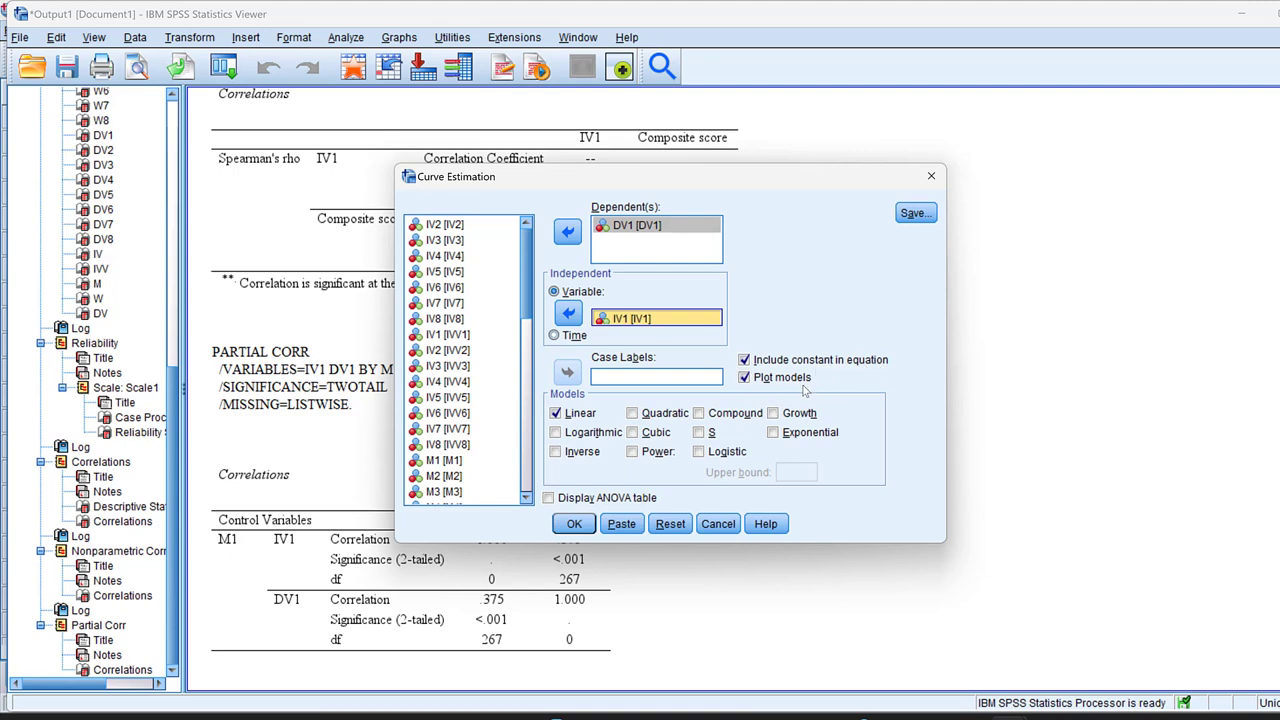
{"action": "left_click", "coordinate": [549, 497]}
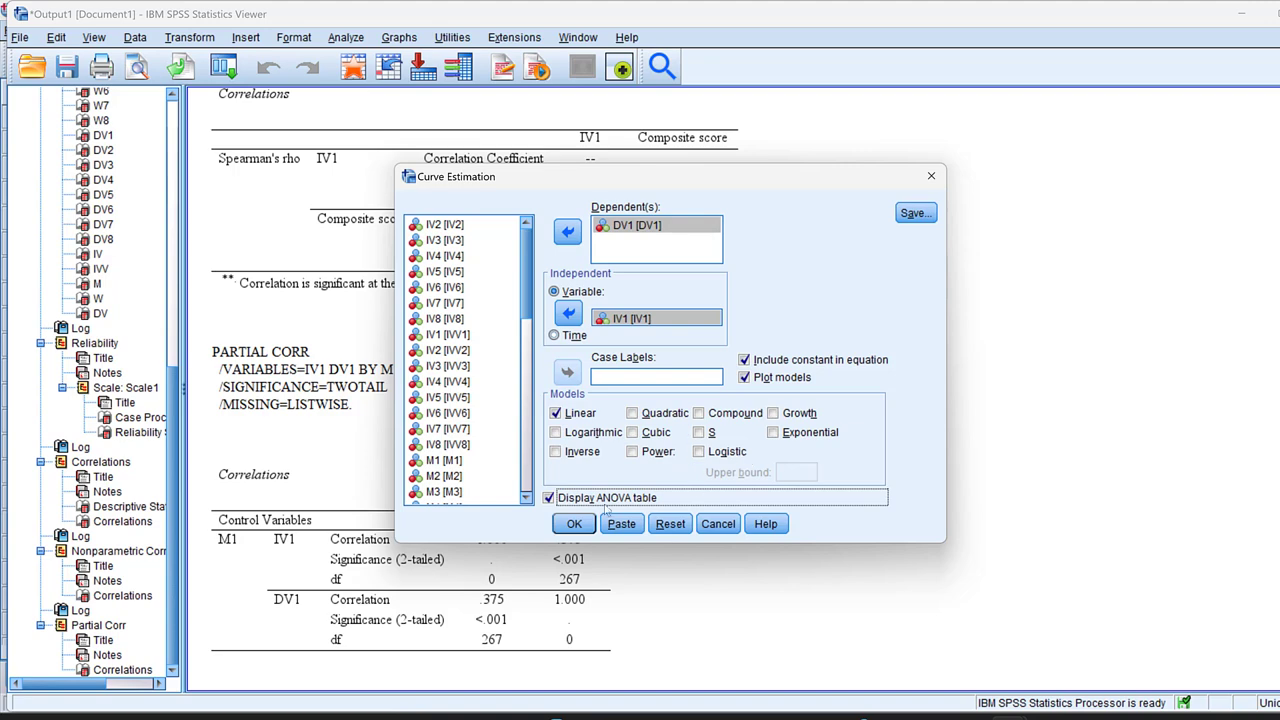
{"action": "left_click", "coordinate": [573, 525]}
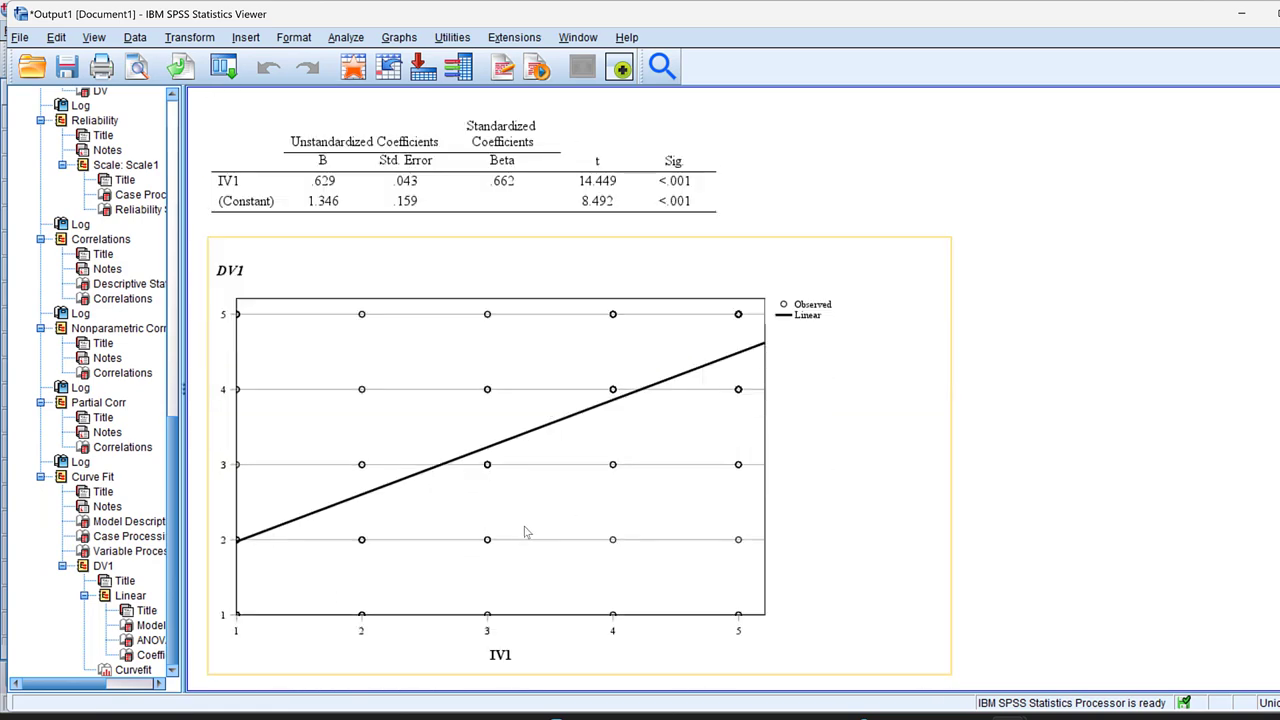
- Inspect the Curve Fit Model Summary, Coefficients table (IV1 B = .629) and DV1 fit chart
{"action": "scroll", "coordinate": [520, 527], "scroll_direction": "up", "scroll_amount": 8}
{"action": "scroll", "coordinate": [520, 527], "scroll_direction": "up", "scroll_amount": 3}
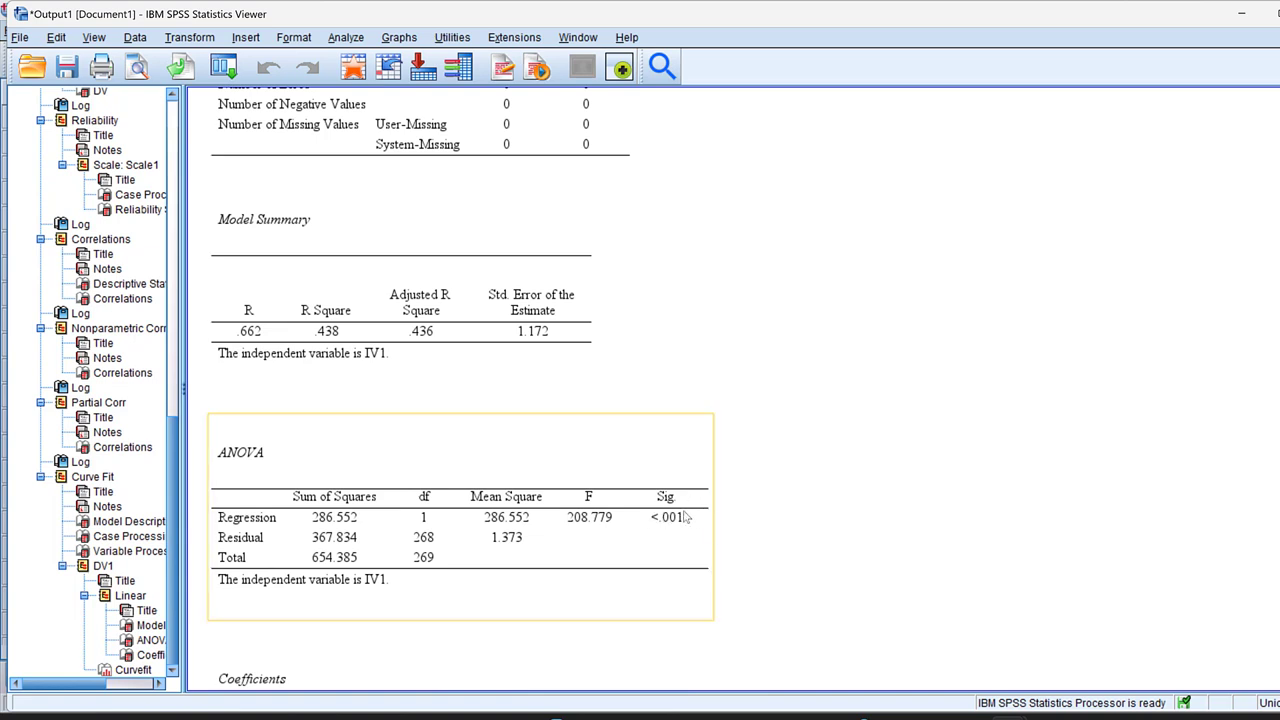
{"action": "left_click", "coordinate": [311, 341]}
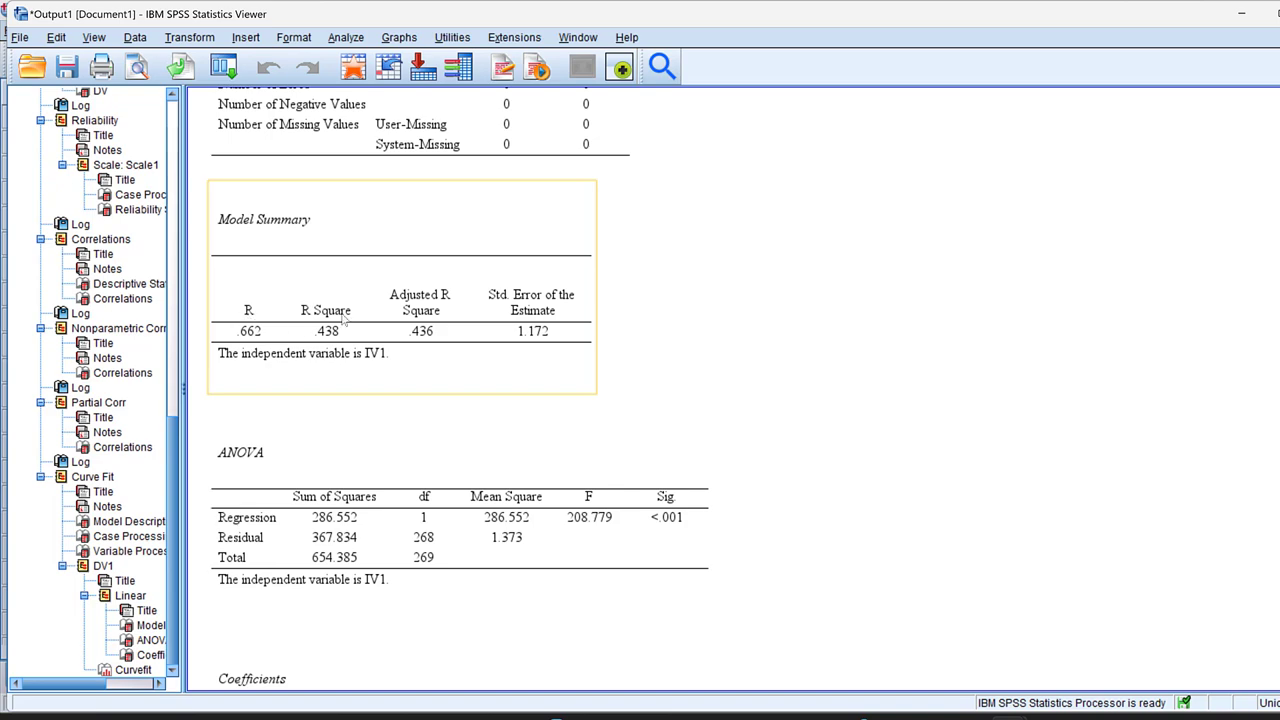
{"action": "scroll", "coordinate": [300, 345], "scroll_direction": "down", "scroll_amount": 5}
{"action": "left_click", "coordinate": [321, 344]}
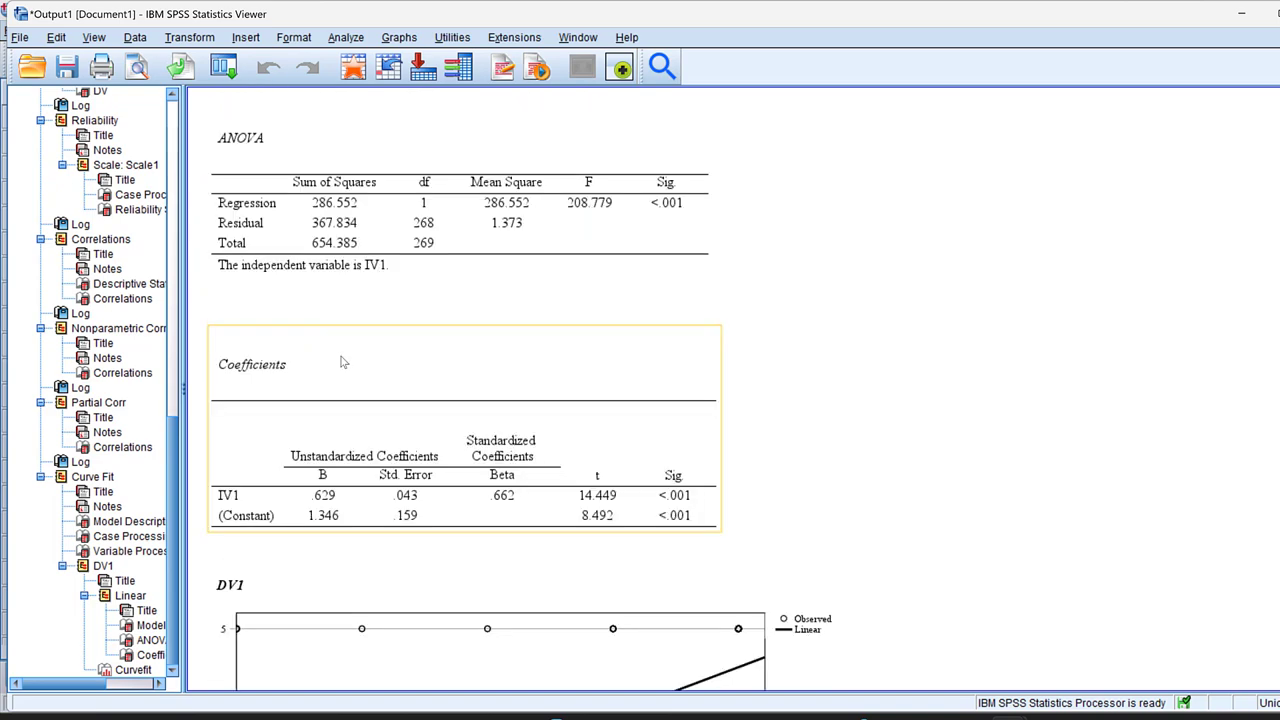
{"action": "scroll", "coordinate": [341, 362], "scroll_direction": "down", "scroll_amount": 1}
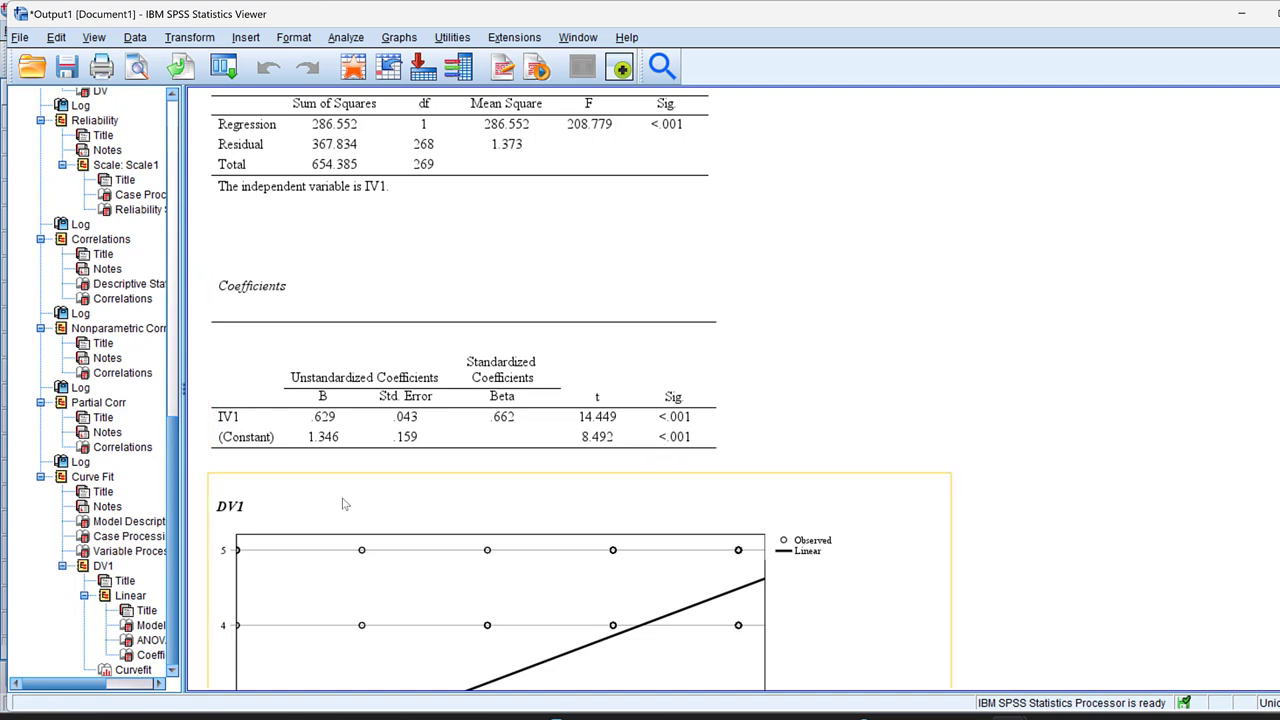
{"action": "scroll", "coordinate": [398, 492], "scroll_direction": "down", "scroll_amount": 2}
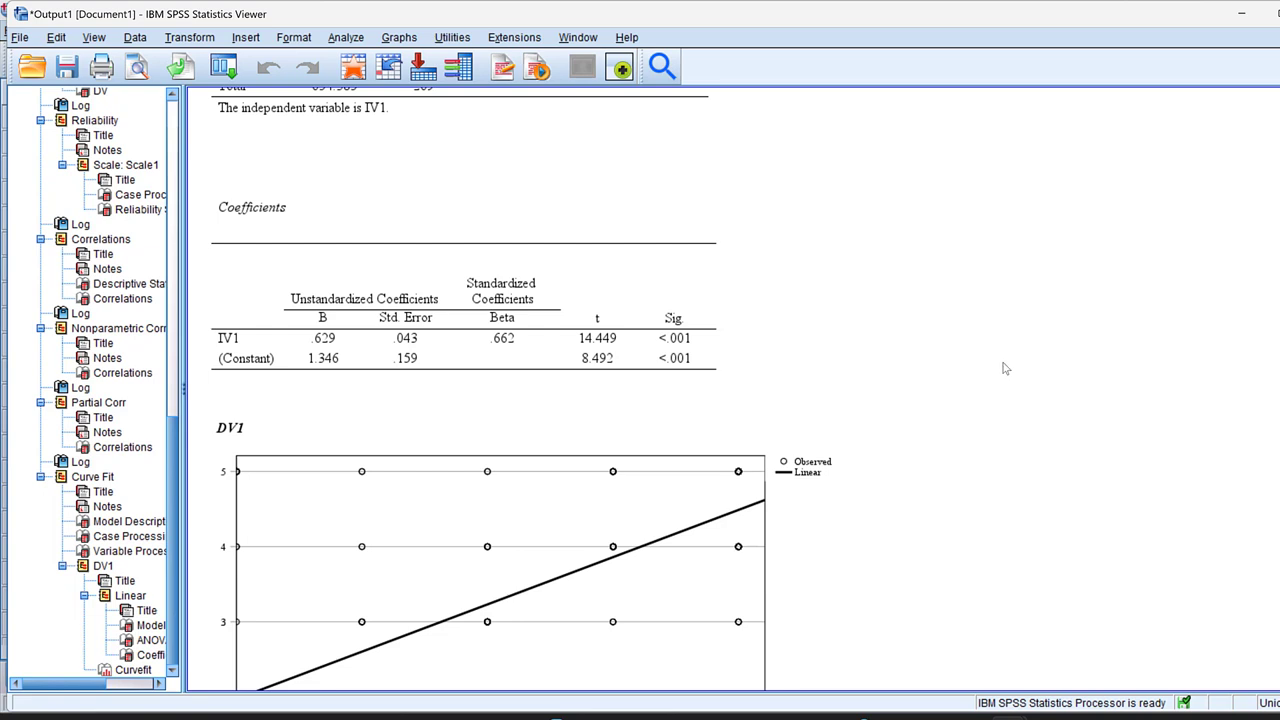
{"action": "scroll", "coordinate": [605, 398], "scroll_direction": "down", "scroll_amount": 3}
{"action": "left_click", "coordinate": [603, 398]}
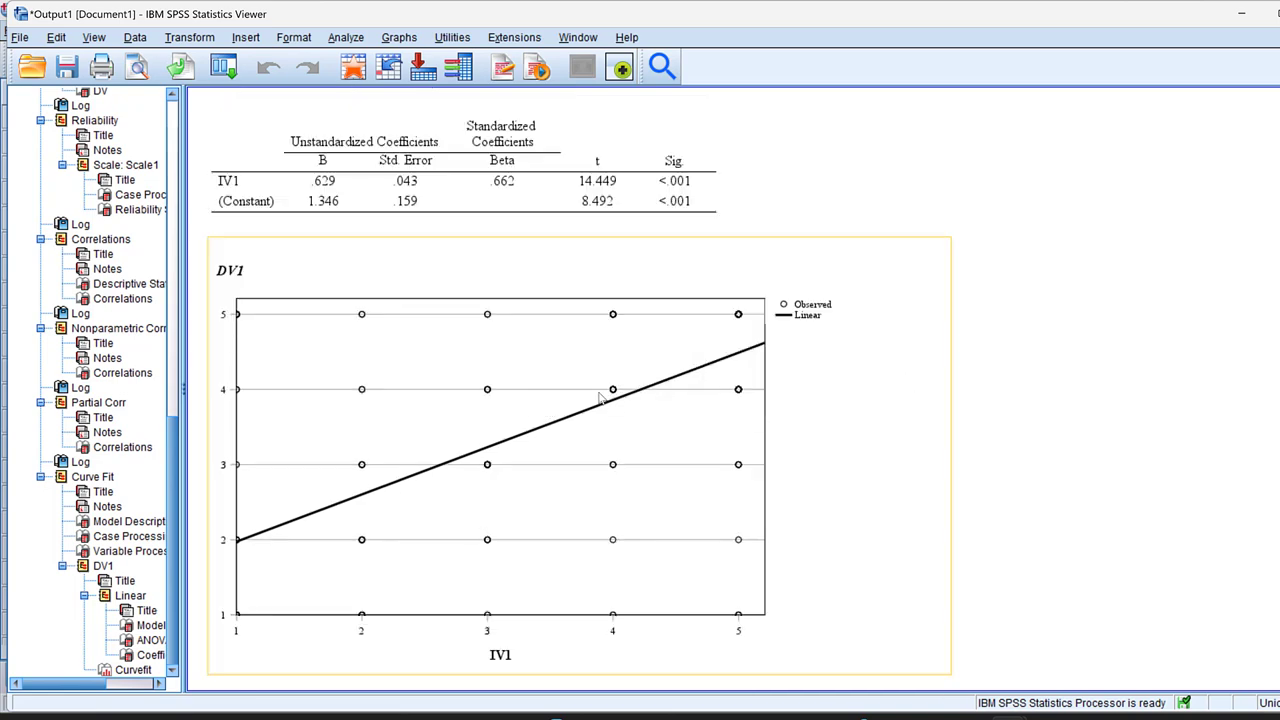
{"action": "key", "text": "Up"}
{"action": "key", "text": "Up"}
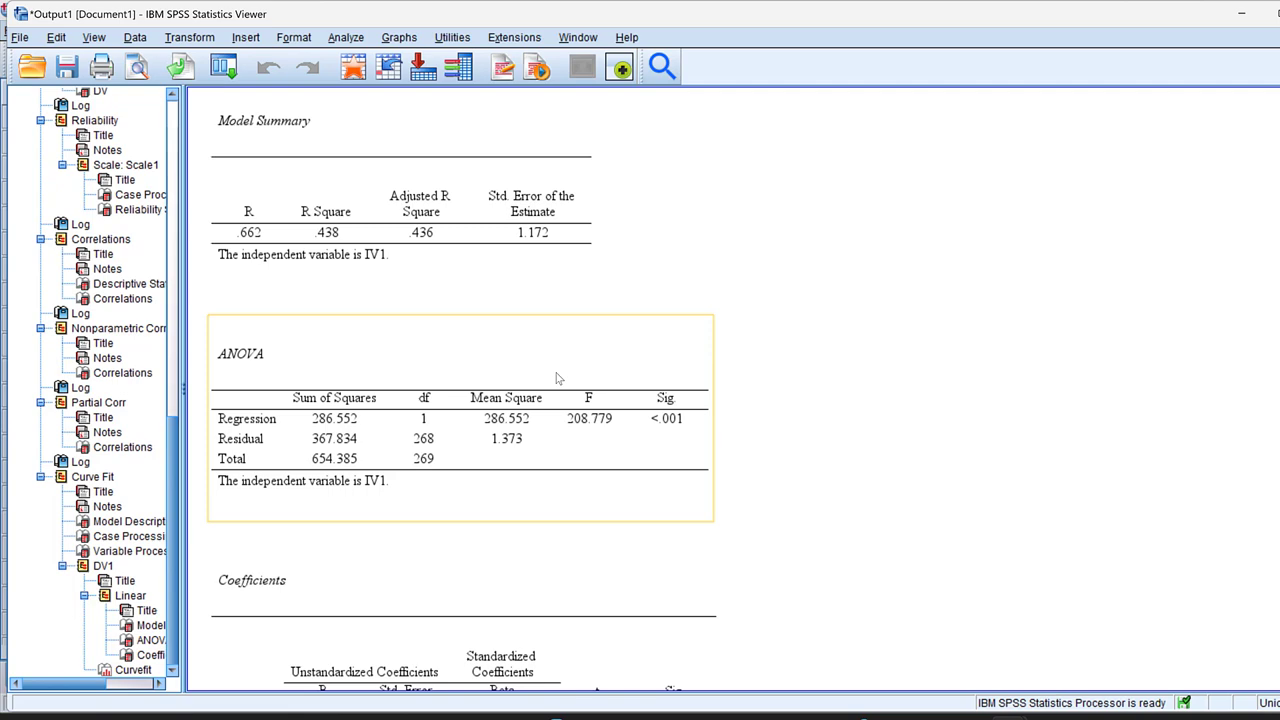
{"action": "scroll", "coordinate": [848, 391], "scroll_direction": "down", "scroll_amount": 10}
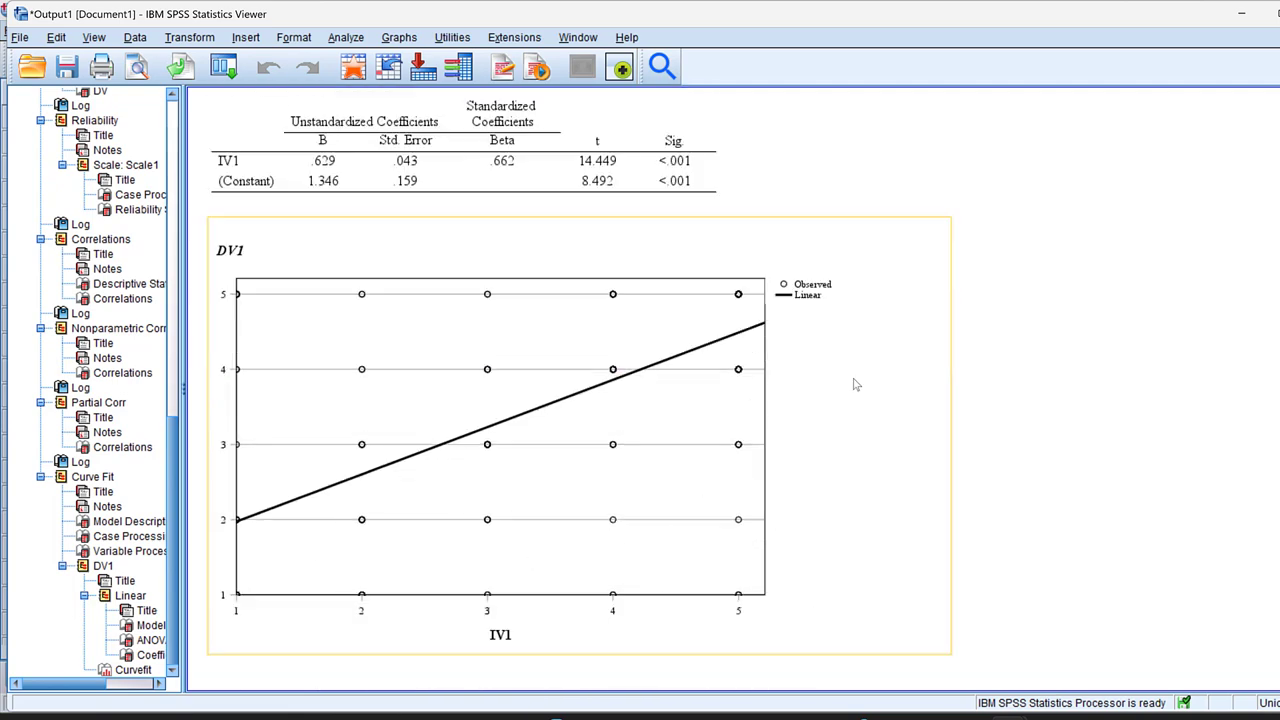
{"action": "left_click", "coordinate": [741, 351]}
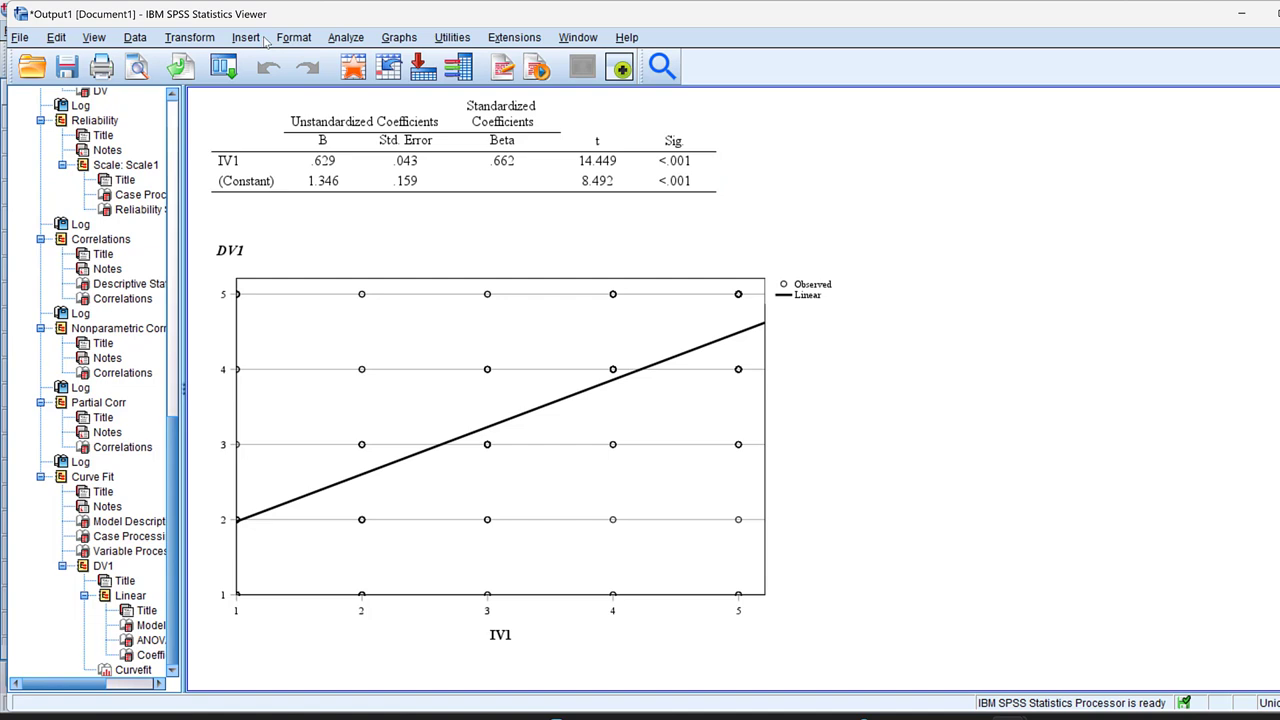
{"action": "left_click", "coordinate": [346, 37]}
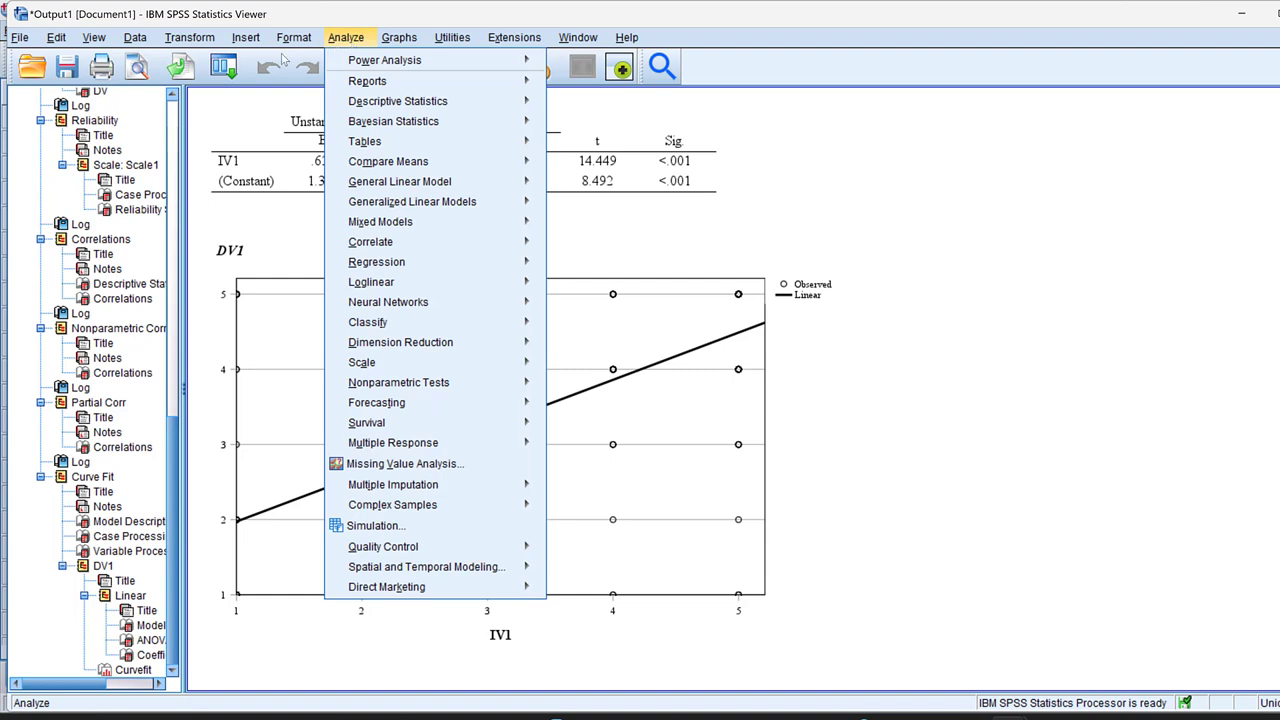
- Minimize the Viewer and scroll Variable View back to the top
{"action": "mouse_move", "coordinate": [175, 47]}
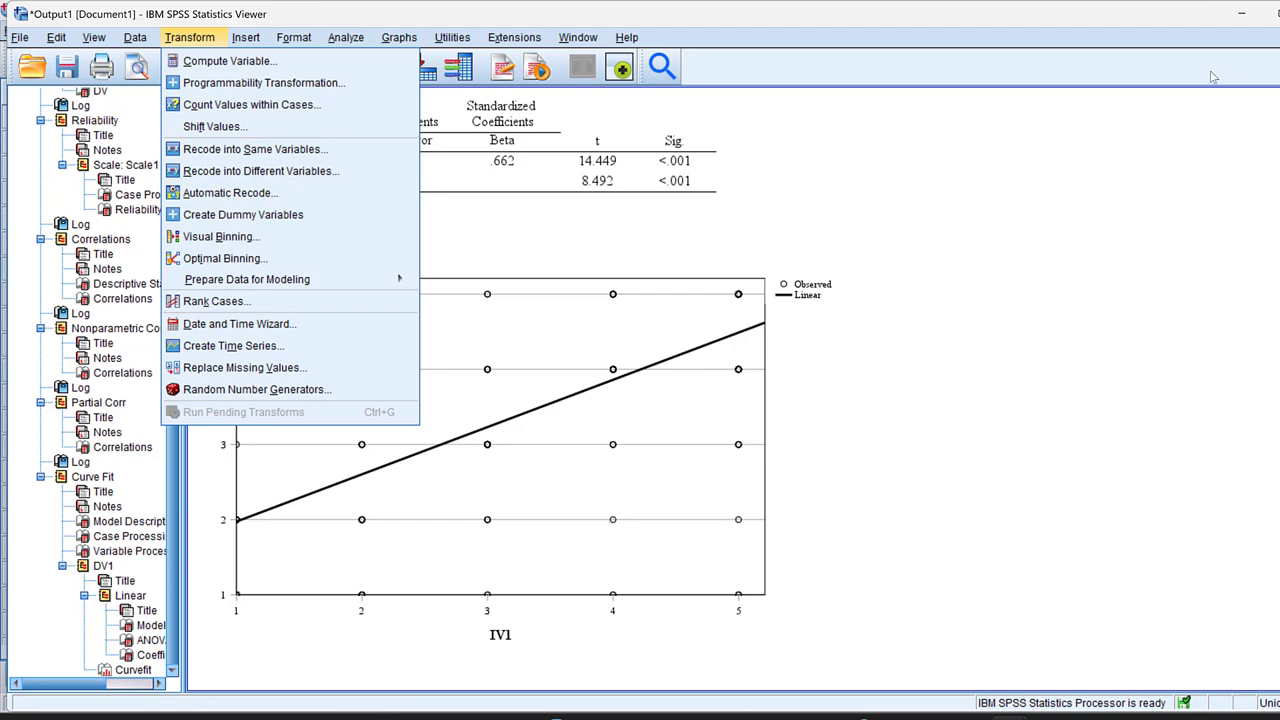
{"action": "left_click", "coordinate": [1247, 15]}
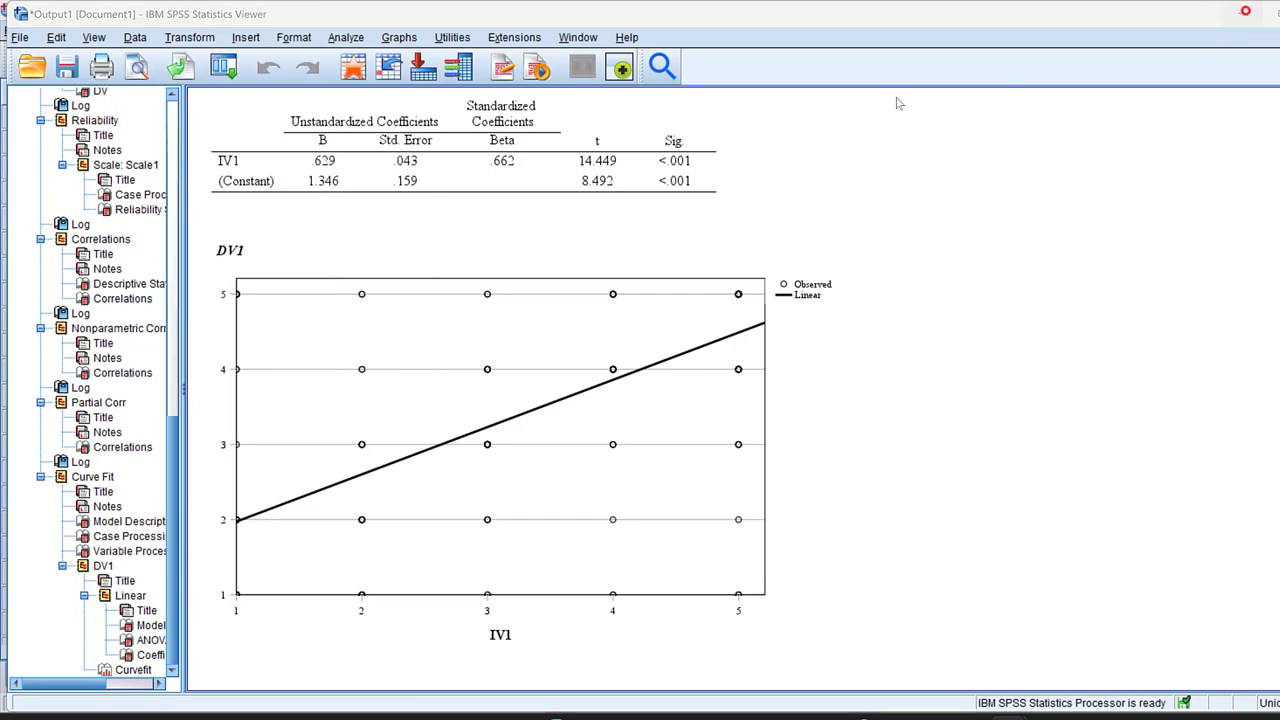
{"action": "left_click", "coordinate": [1247, 15]}
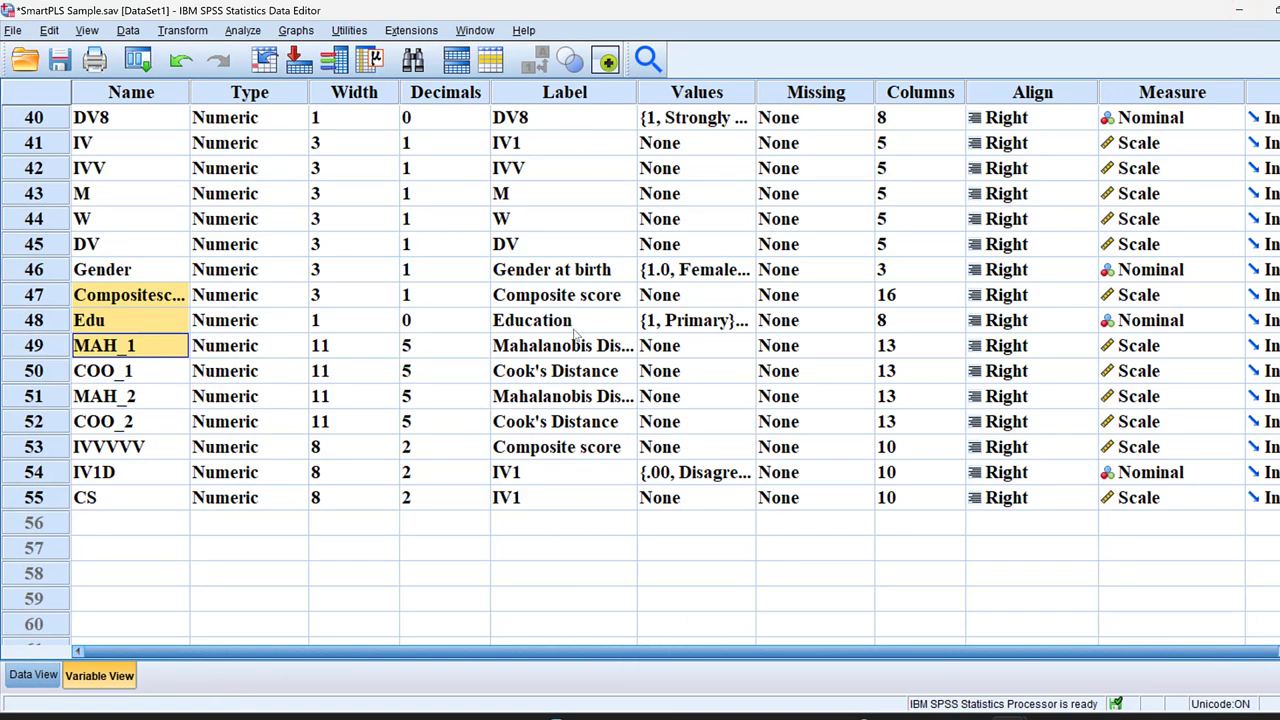
{"action": "scroll", "coordinate": [622, 335], "scroll_direction": "up", "scroll_amount": 13}
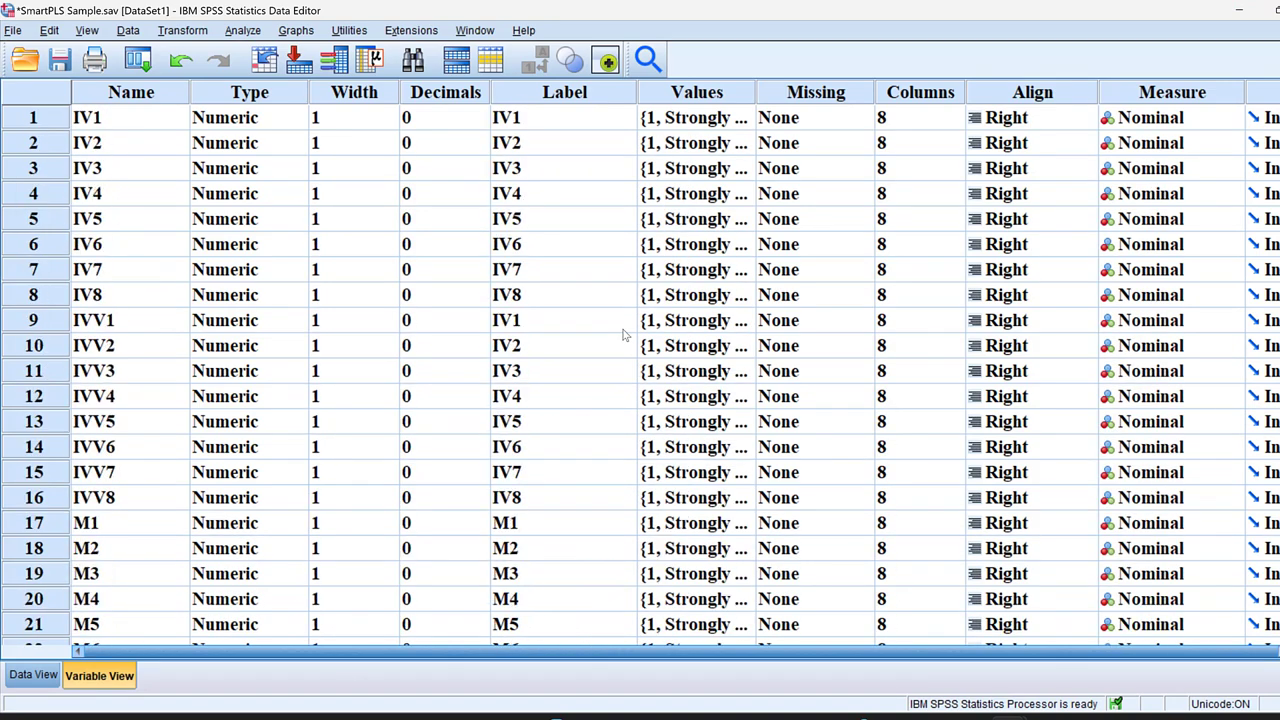
- Reopen Linear Regression from the recently used dialogs, then close it without running
{"action": "left_click", "coordinate": [139, 62]}
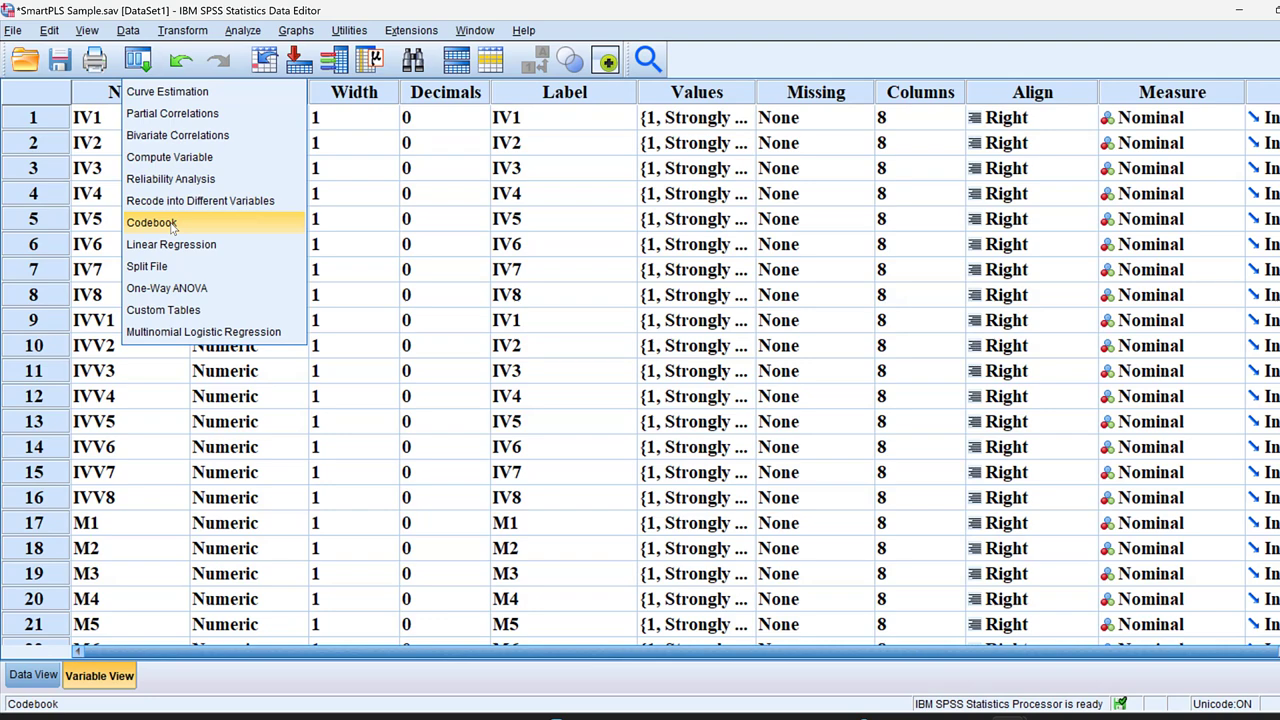
{"action": "left_click", "coordinate": [170, 246]}
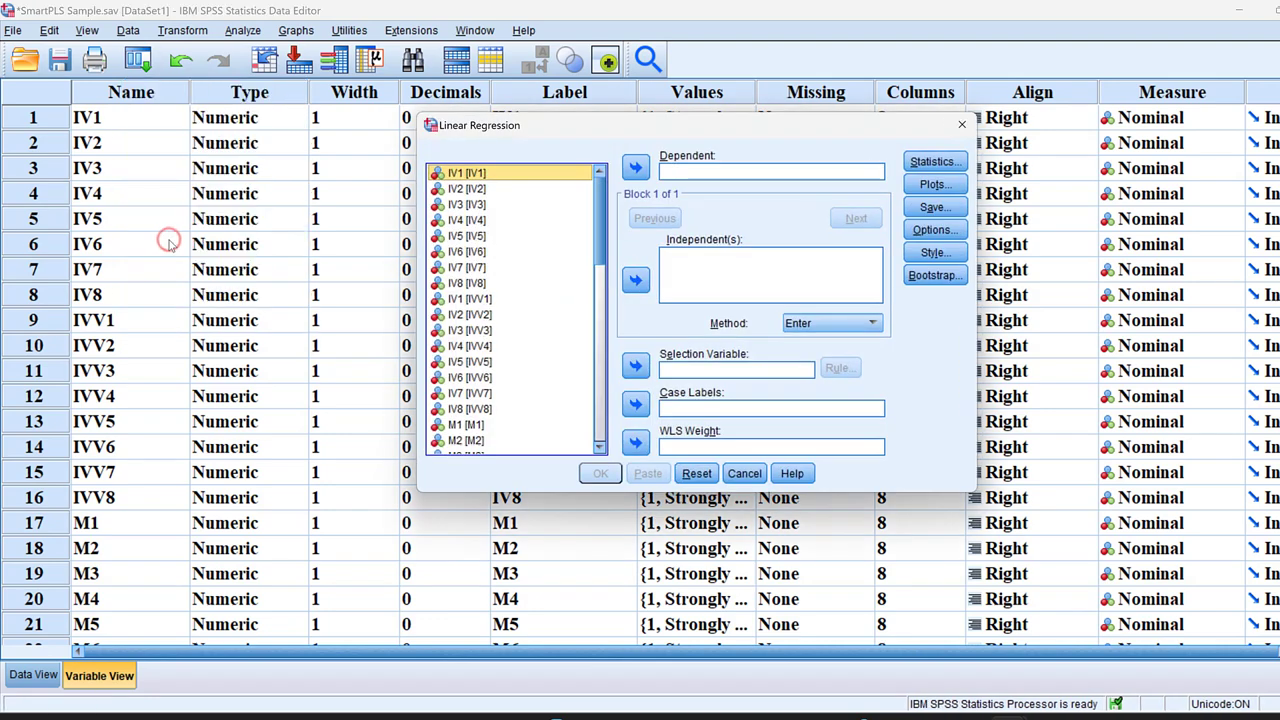
{"action": "left_click", "coordinate": [957, 126]}
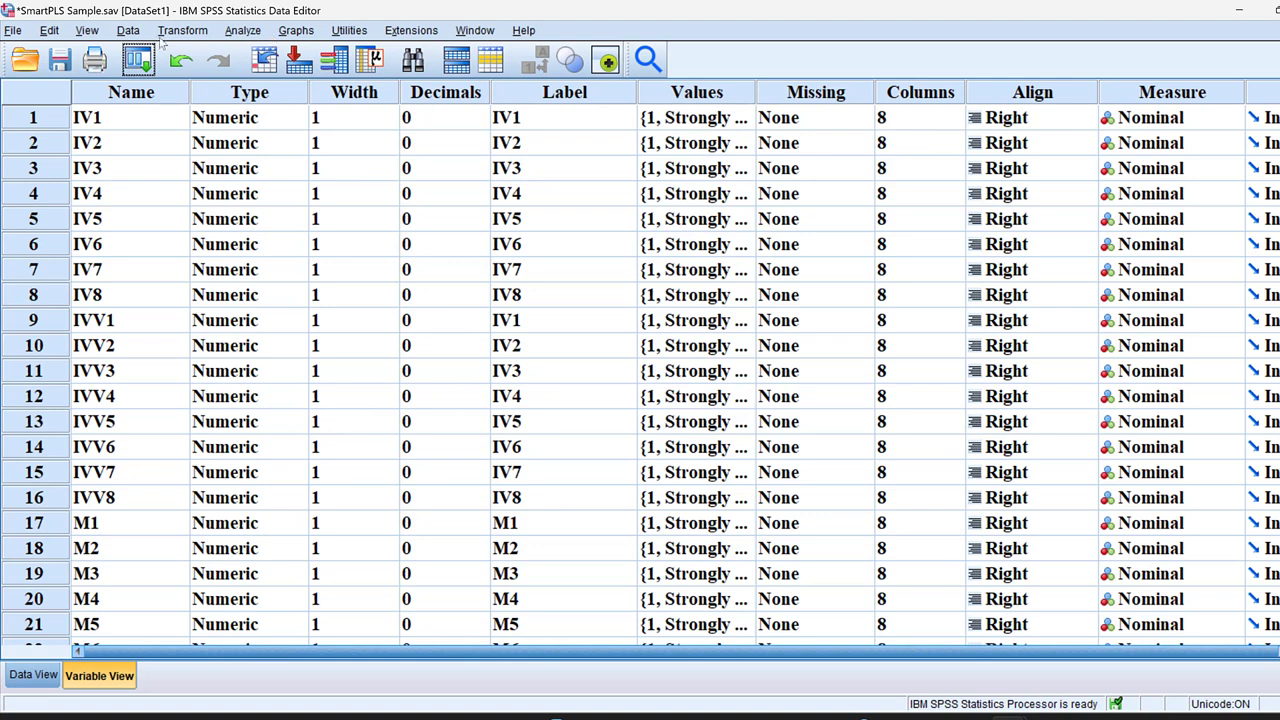
- Open the Split into Files dialog from the Data menu and close it unused
{"action": "left_click", "coordinate": [128, 30]}
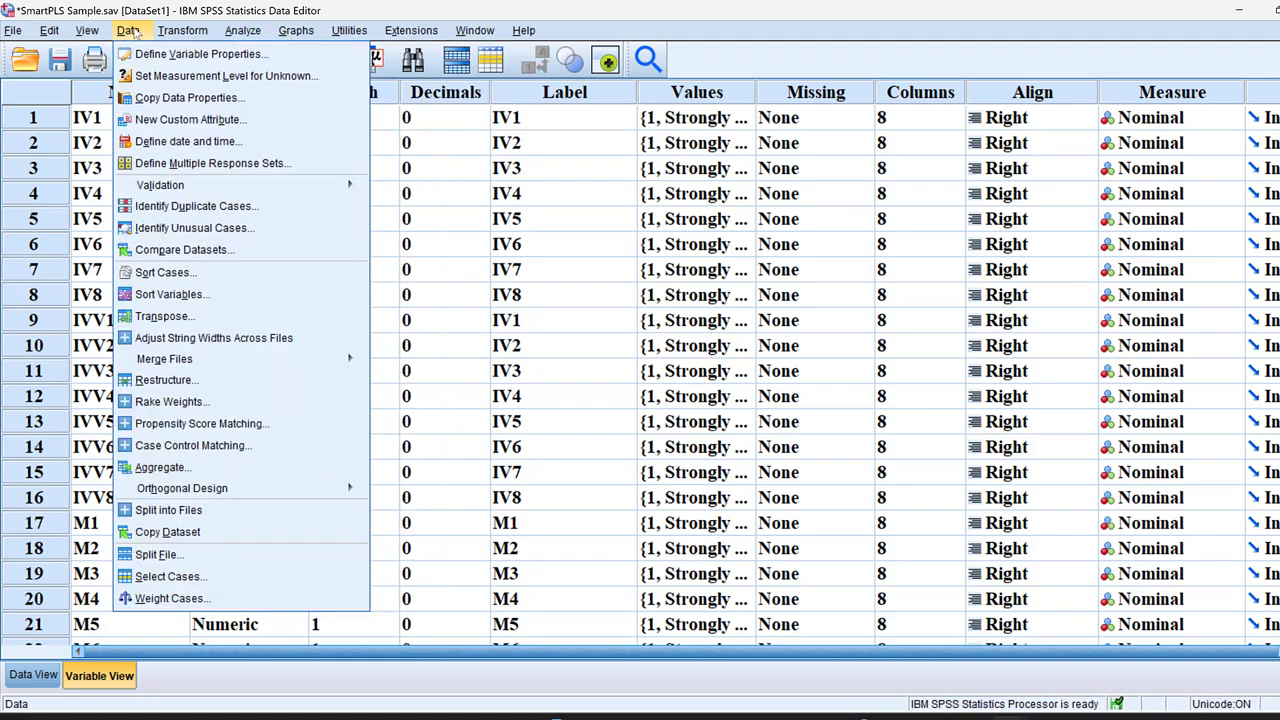
{"action": "left_click", "coordinate": [160, 510]}
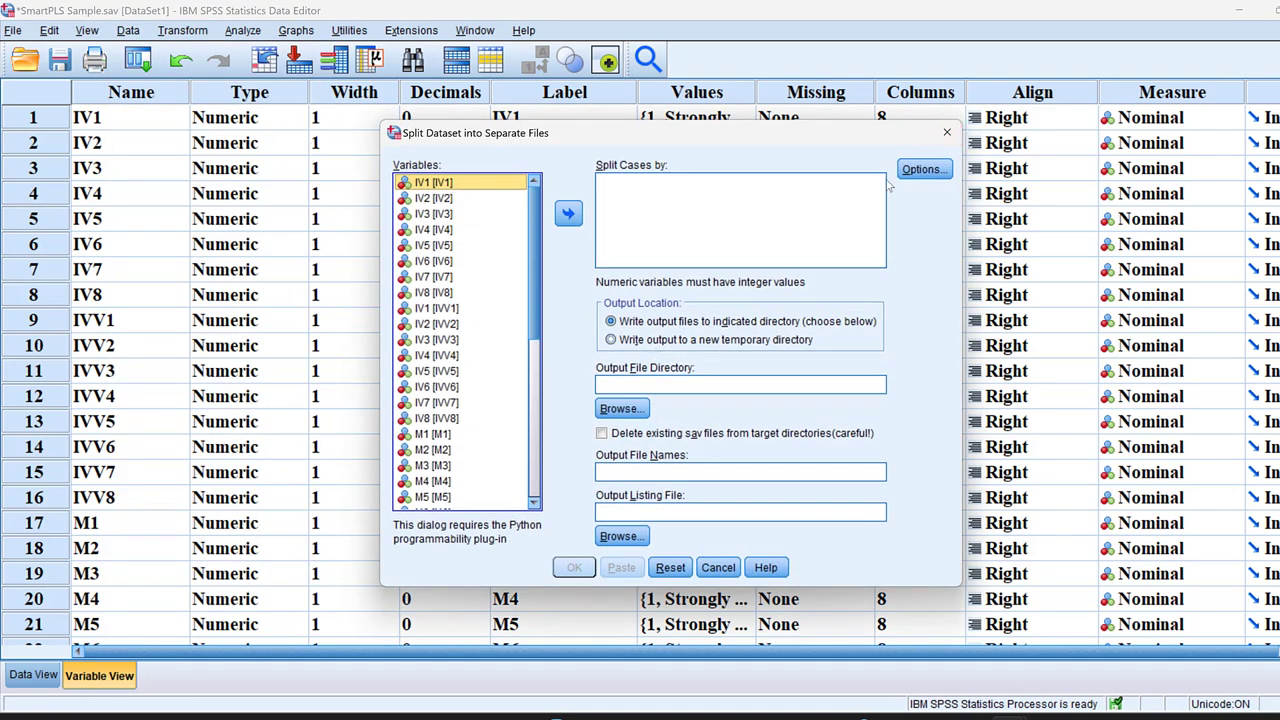
{"action": "left_click", "coordinate": [947, 132]}
- Set Split File to organize output by groups based on Gender at birth
{"action": "left_click", "coordinate": [133, 30]}
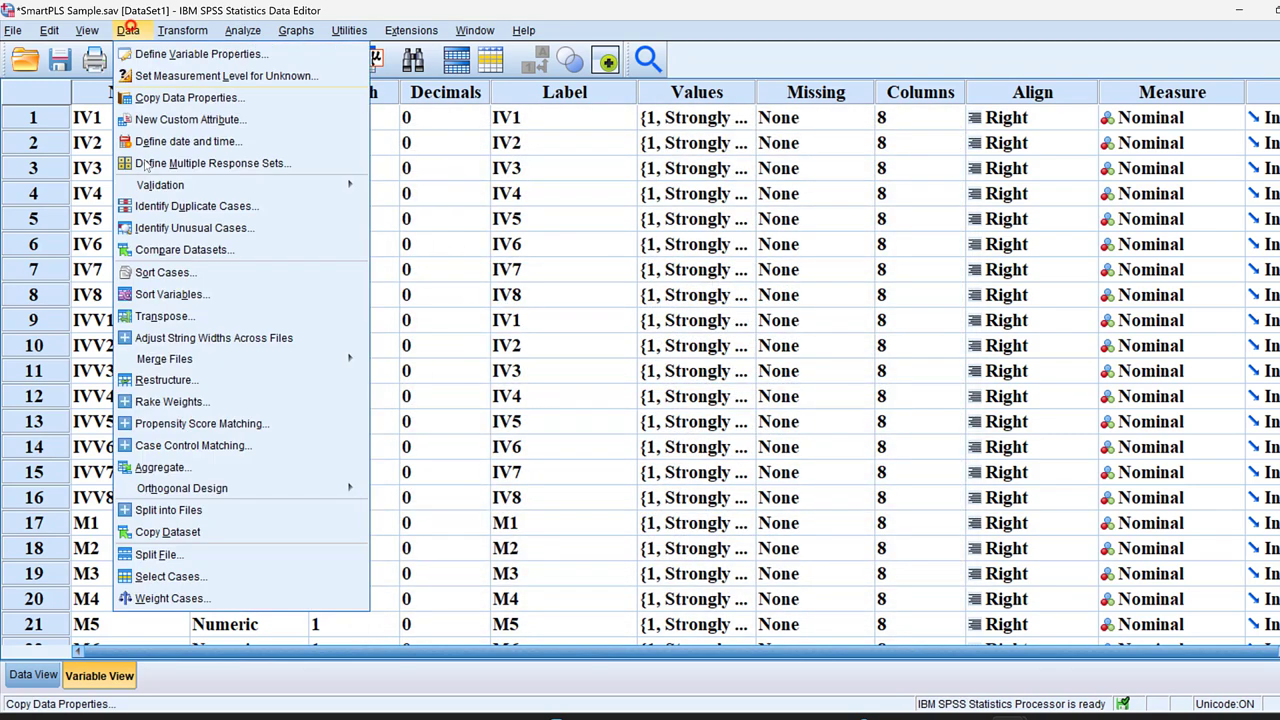
{"action": "left_click", "coordinate": [146, 556]}
{"action": "left_click", "coordinate": [735, 290]}
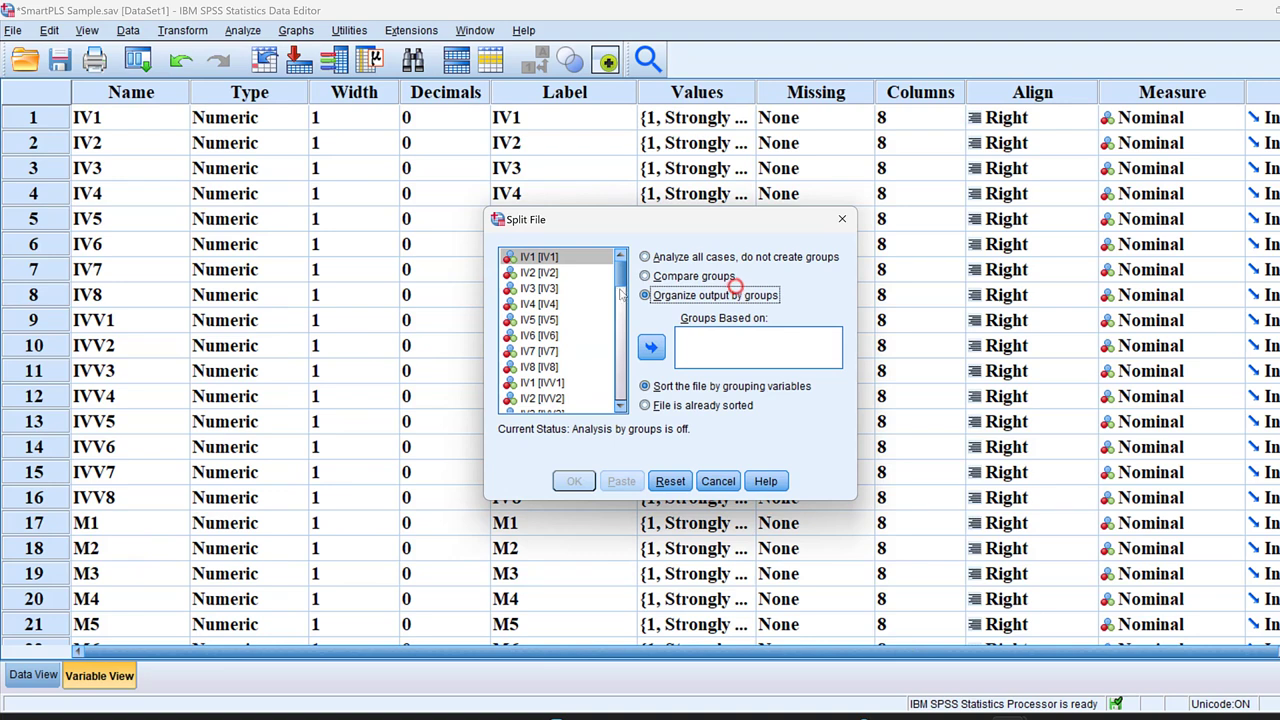
{"action": "scroll", "coordinate": [571, 323], "scroll_direction": "down", "scroll_amount": 10}
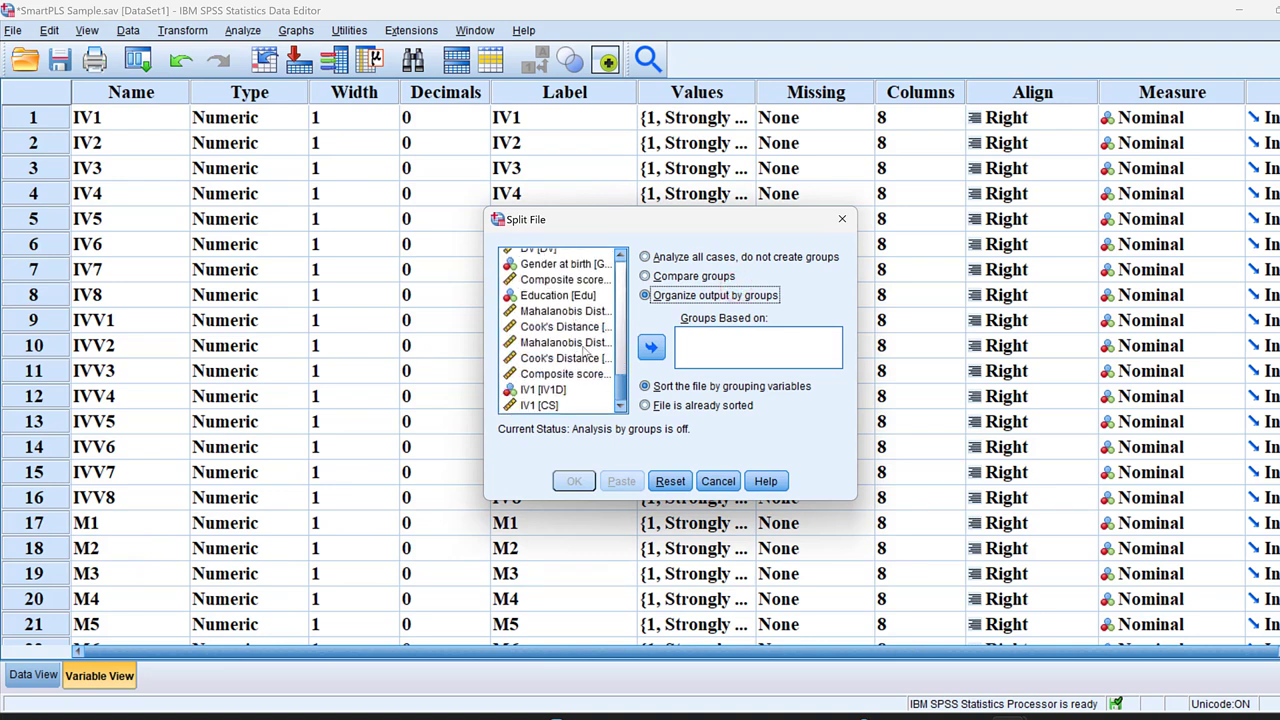
{"action": "scroll", "coordinate": [585, 352], "scroll_direction": "up", "scroll_amount": 2}
{"action": "left_click", "coordinate": [548, 351]}
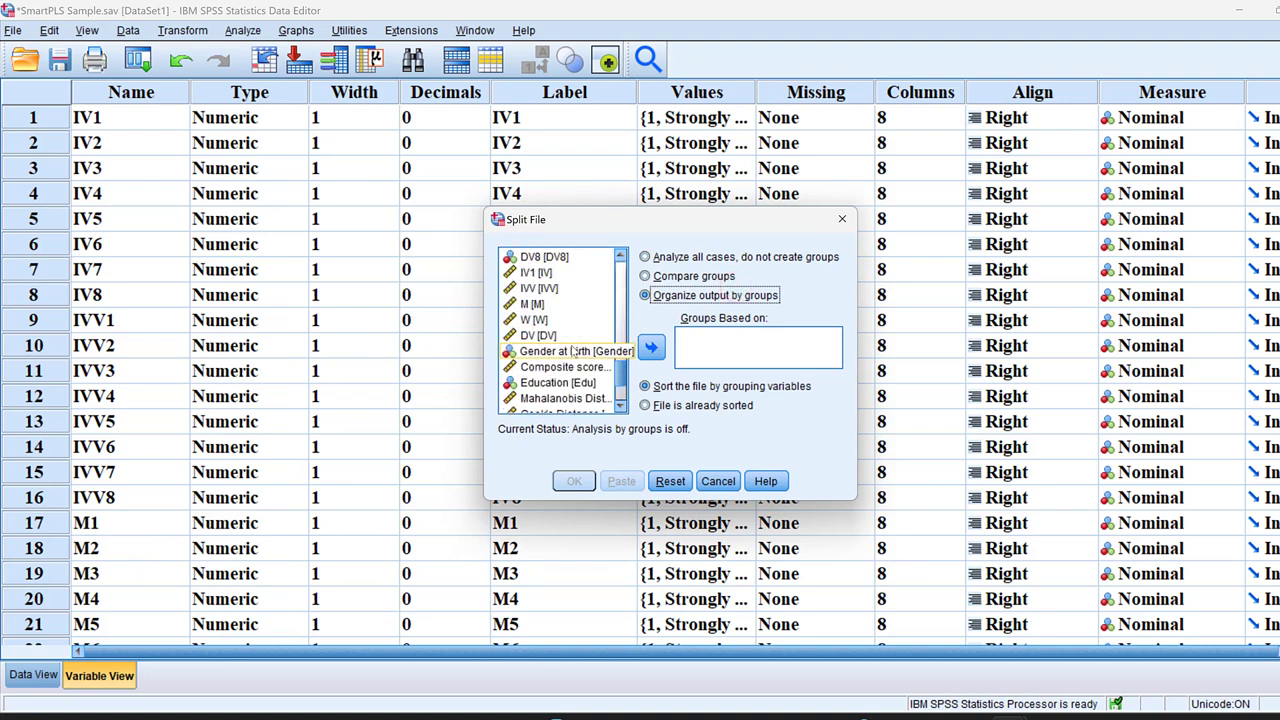
{"action": "left_click", "coordinate": [647, 352]}
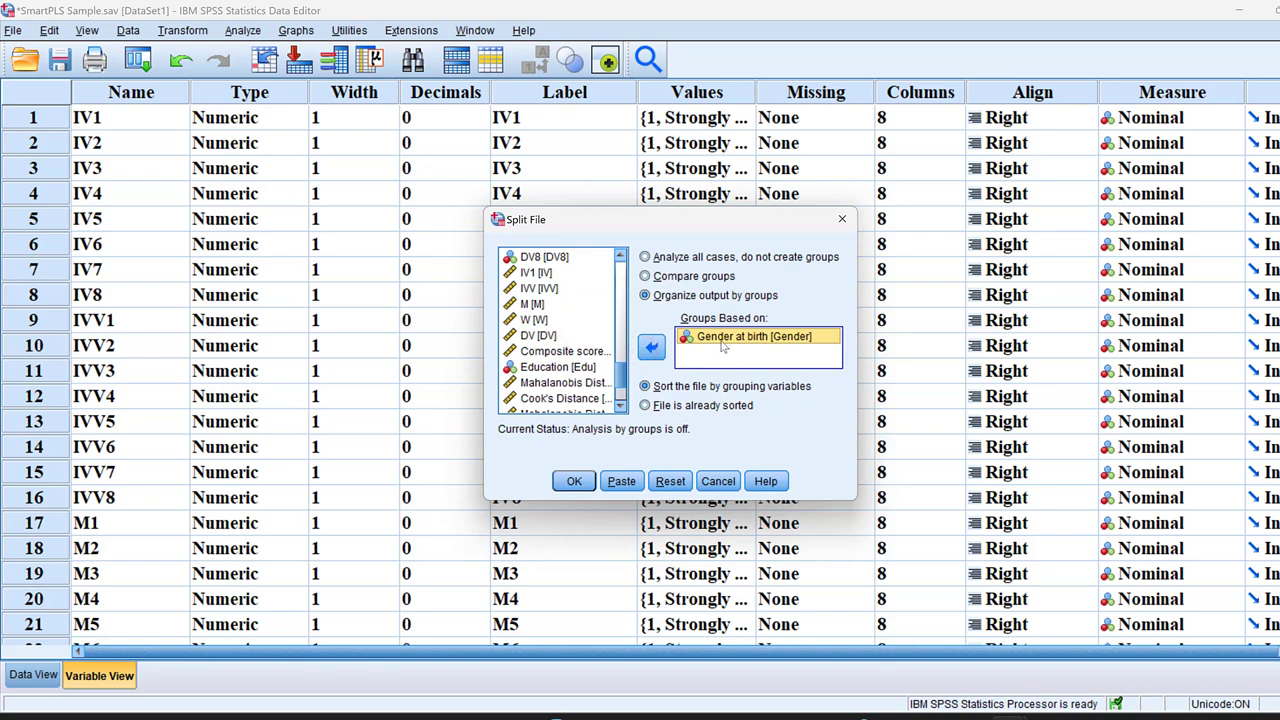
- Apply the gender split and rerun the DV1-on-IV1 Curve Estimation for each gender group
{"action": "left_click", "coordinate": [574, 481]}
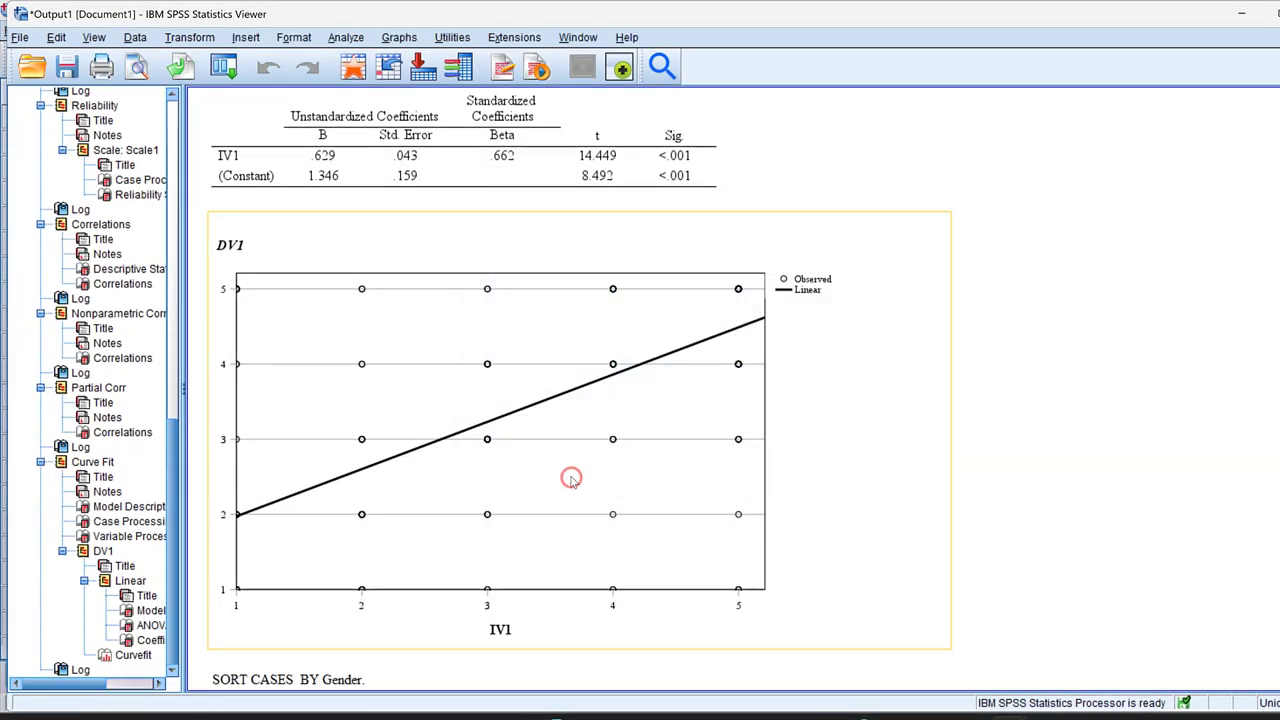
{"action": "left_click", "coordinate": [223, 66]}
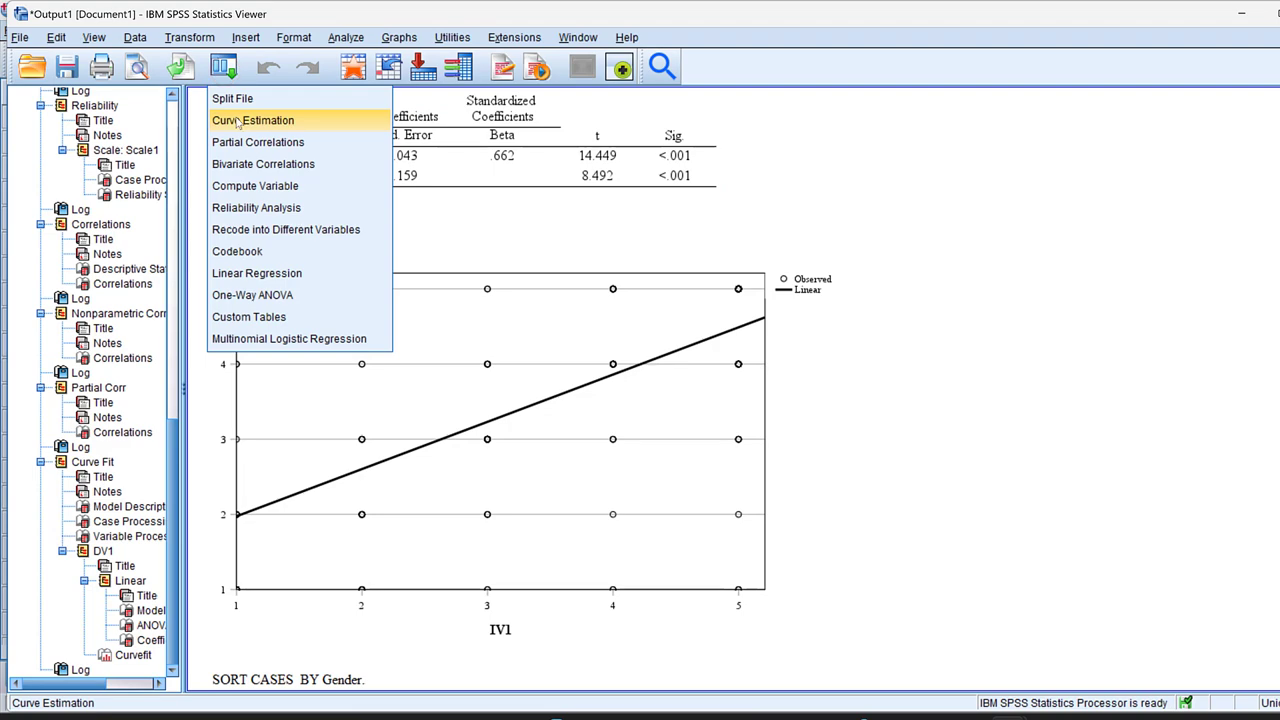
{"action": "left_click", "coordinate": [239, 122]}
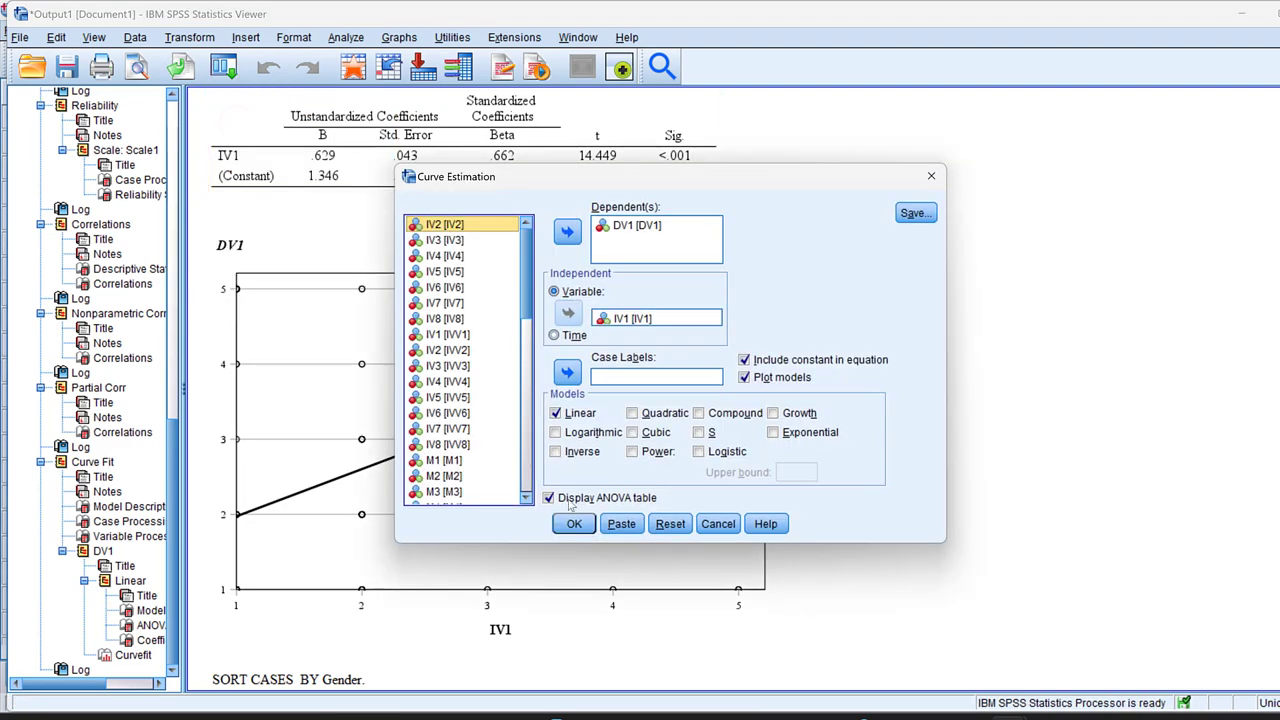
{"action": "left_click", "coordinate": [570, 518]}
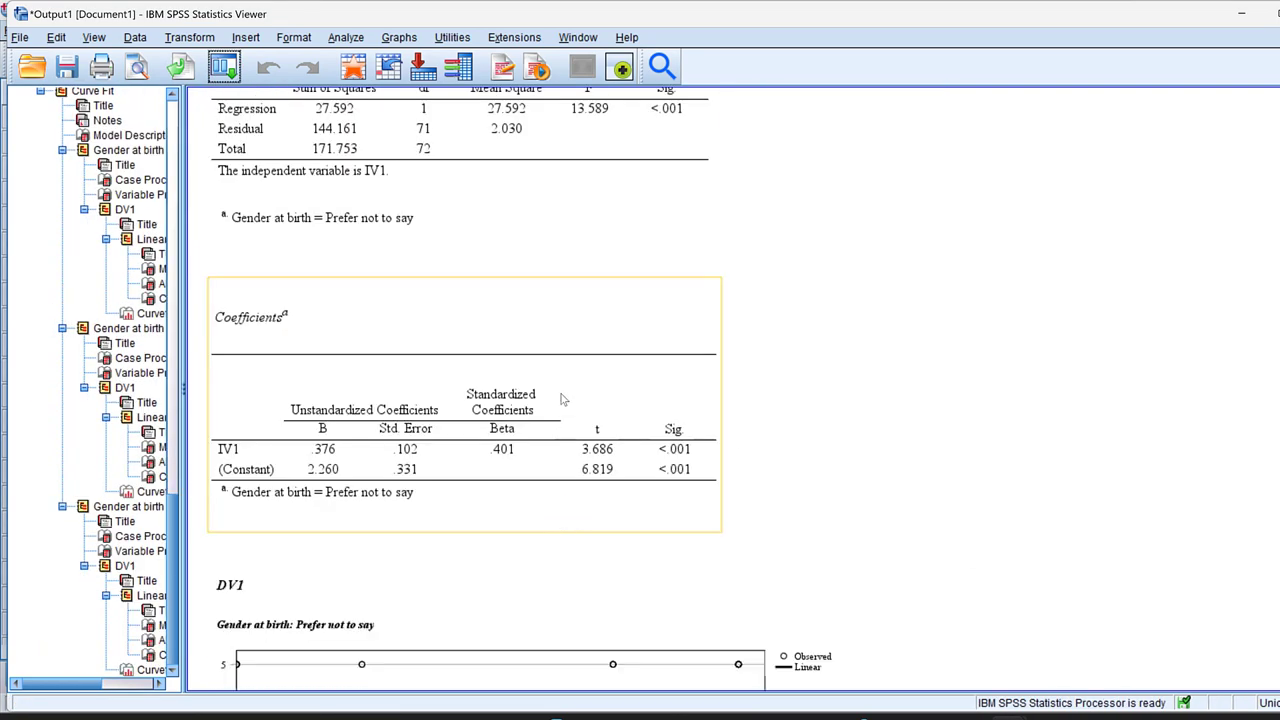
- Browse the per-gender output: ANOVA, chart, Model Summary, processing summaries and Male coefficients
{"action": "left_click", "coordinate": [357, 234]}
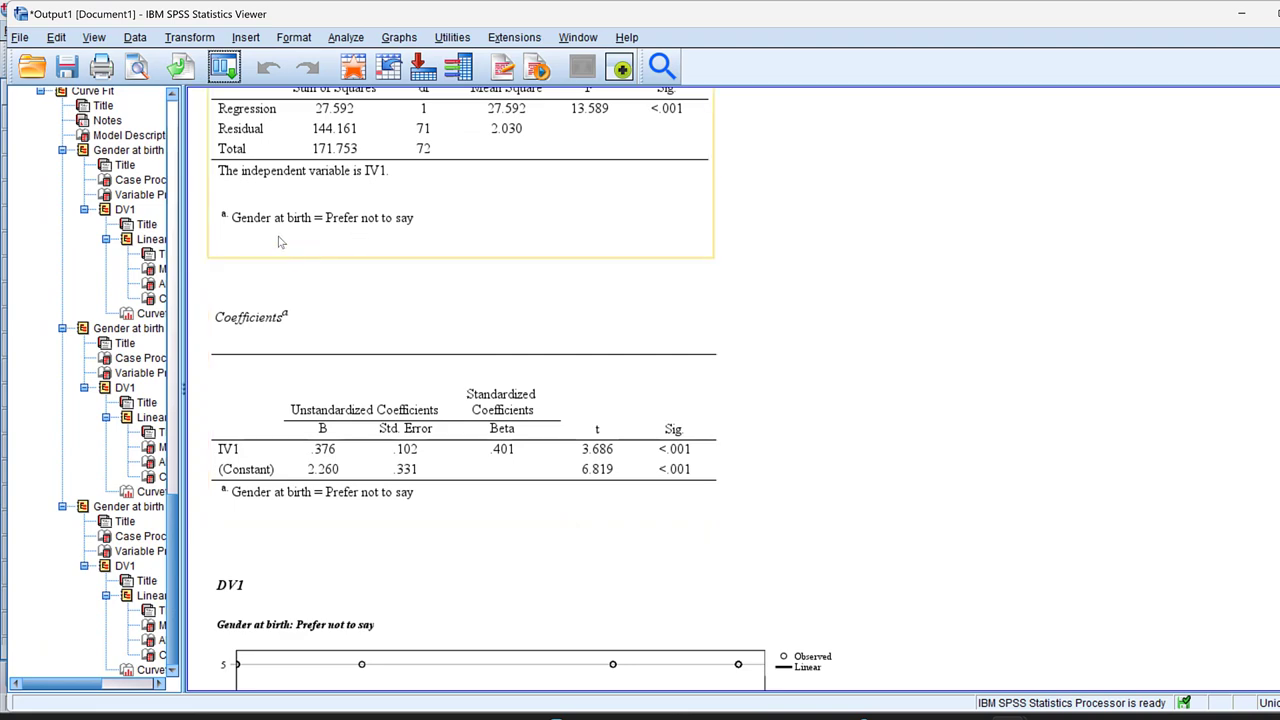
{"action": "scroll", "coordinate": [365, 338], "scroll_direction": "down", "scroll_amount": 3}
{"action": "left_click", "coordinate": [365, 338]}
{"action": "scroll", "coordinate": [365, 338], "scroll_direction": "up", "scroll_amount": 5}
{"action": "left_click", "coordinate": [365, 336]}
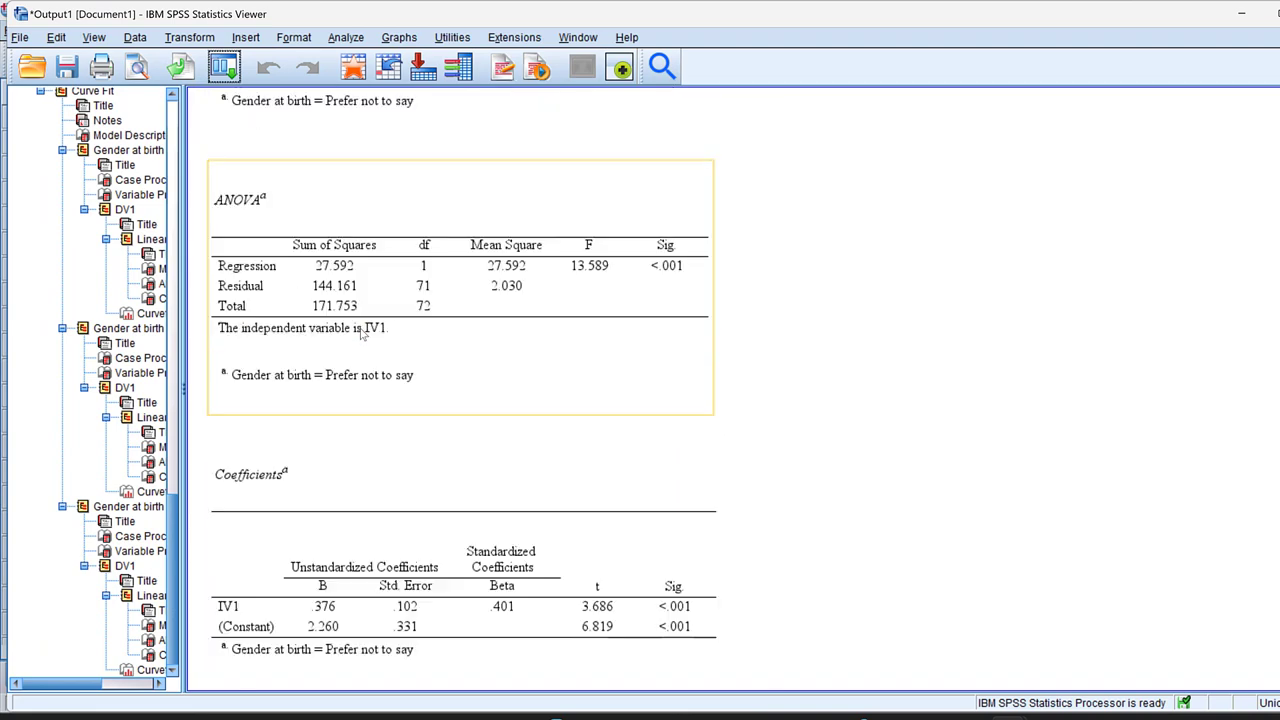
{"action": "scroll", "coordinate": [362, 330], "scroll_direction": "up", "scroll_amount": 4}
{"action": "left_click", "coordinate": [362, 328]}
{"action": "scroll", "coordinate": [335, 440], "scroll_direction": "up", "scroll_amount": 5}
{"action": "left_click", "coordinate": [332, 410]}
{"action": "scroll", "coordinate": [368, 338], "scroll_direction": "up", "scroll_amount": 5}
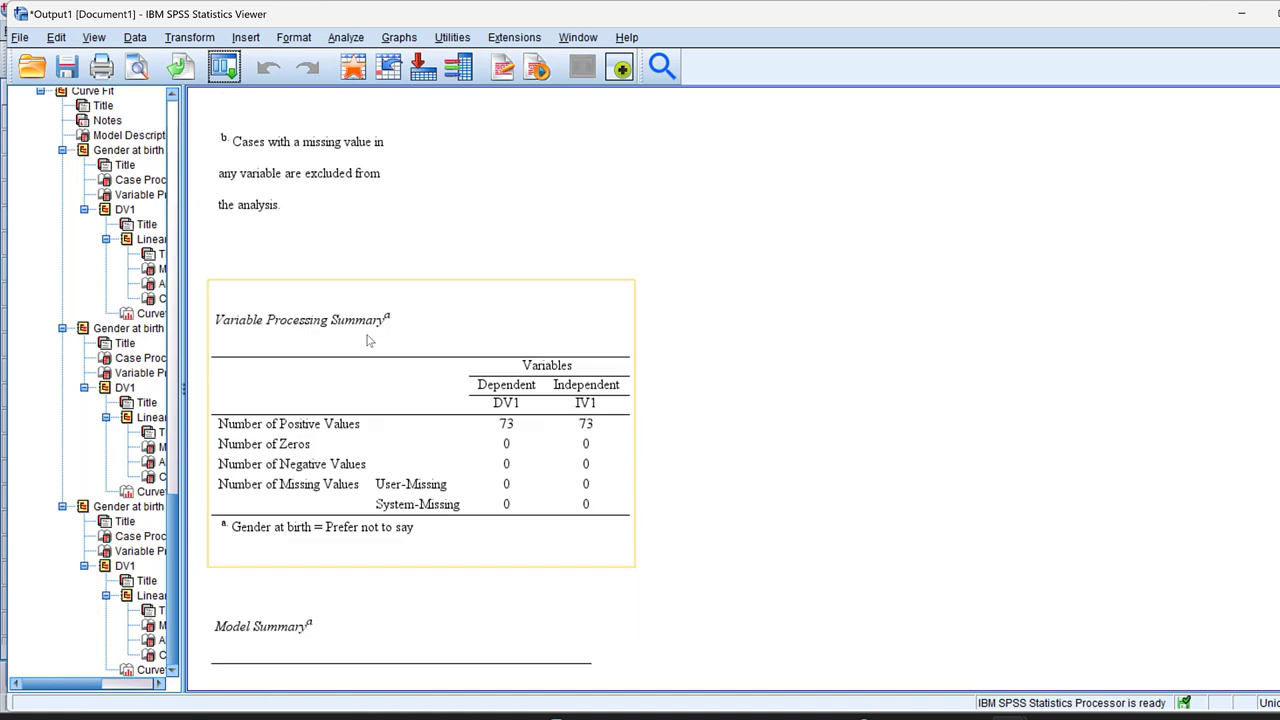
{"action": "left_click", "coordinate": [375, 338]}
{"action": "scroll", "coordinate": [375, 338], "scroll_direction": "up", "scroll_amount": 10}
{"action": "left_click", "coordinate": [332, 370]}
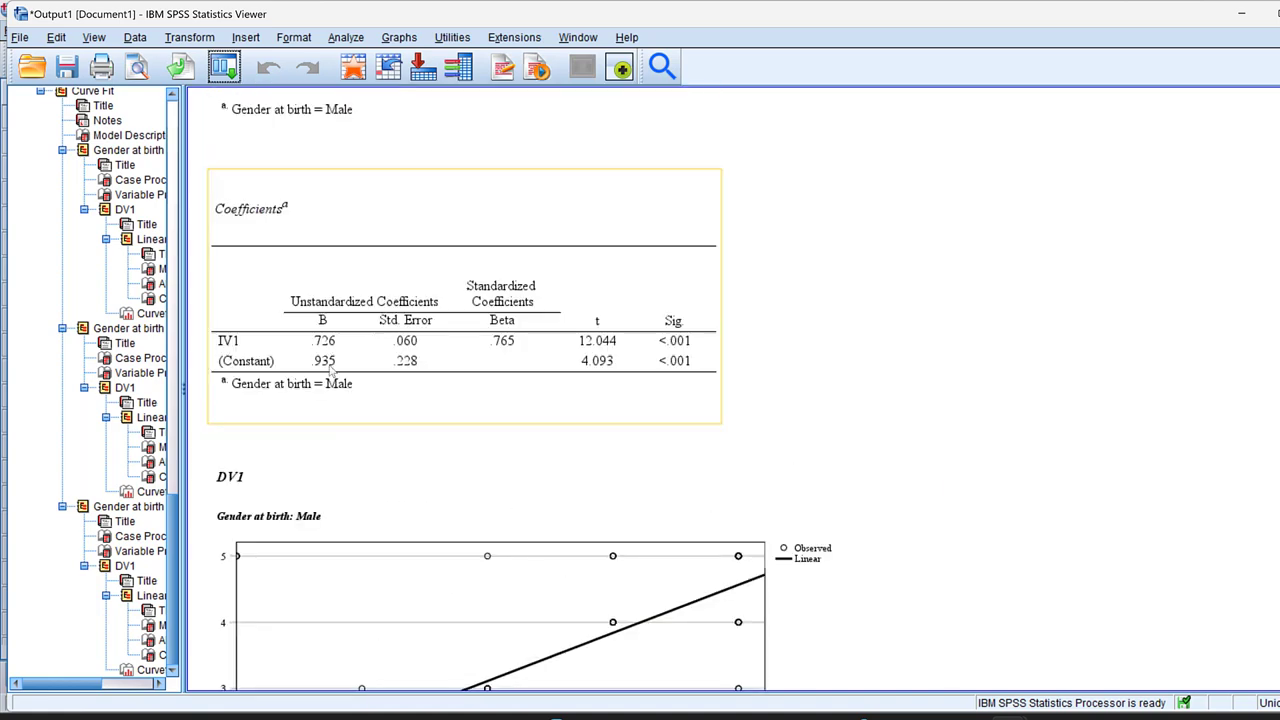
{"action": "left_click", "coordinate": [326, 402]}
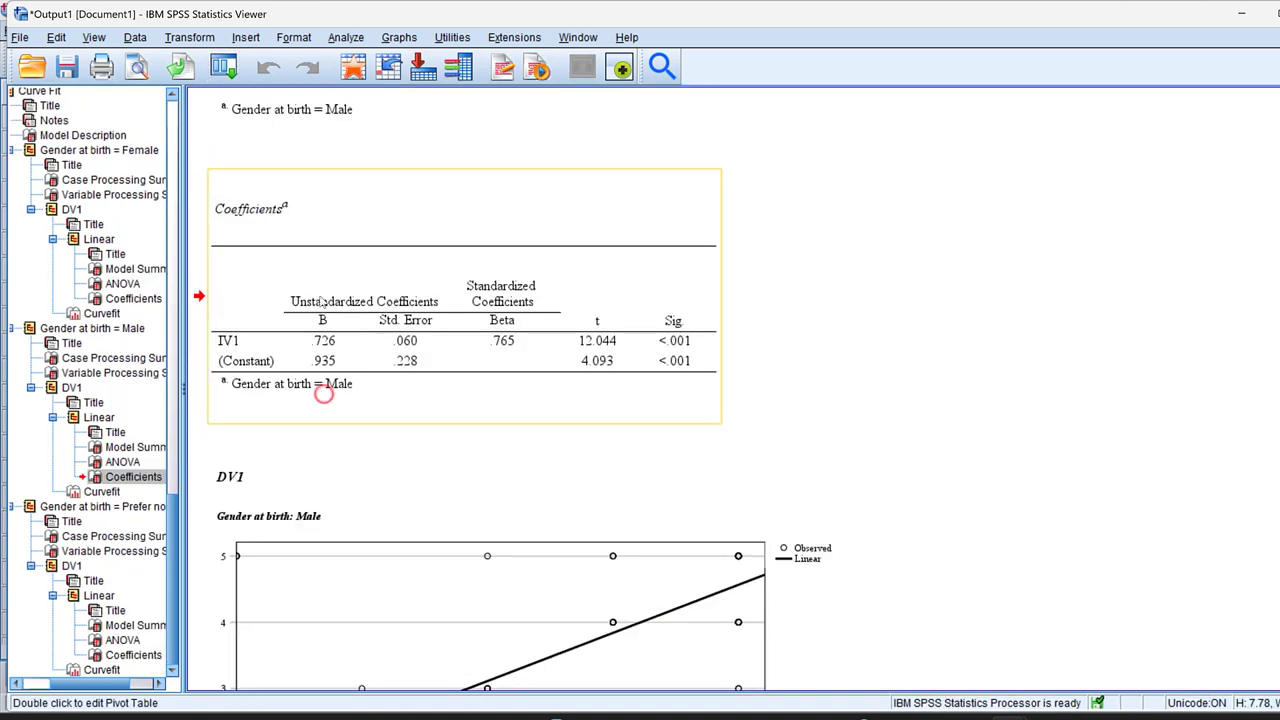
{"action": "scroll", "coordinate": [300, 243], "scroll_direction": "up", "scroll_amount": 12}
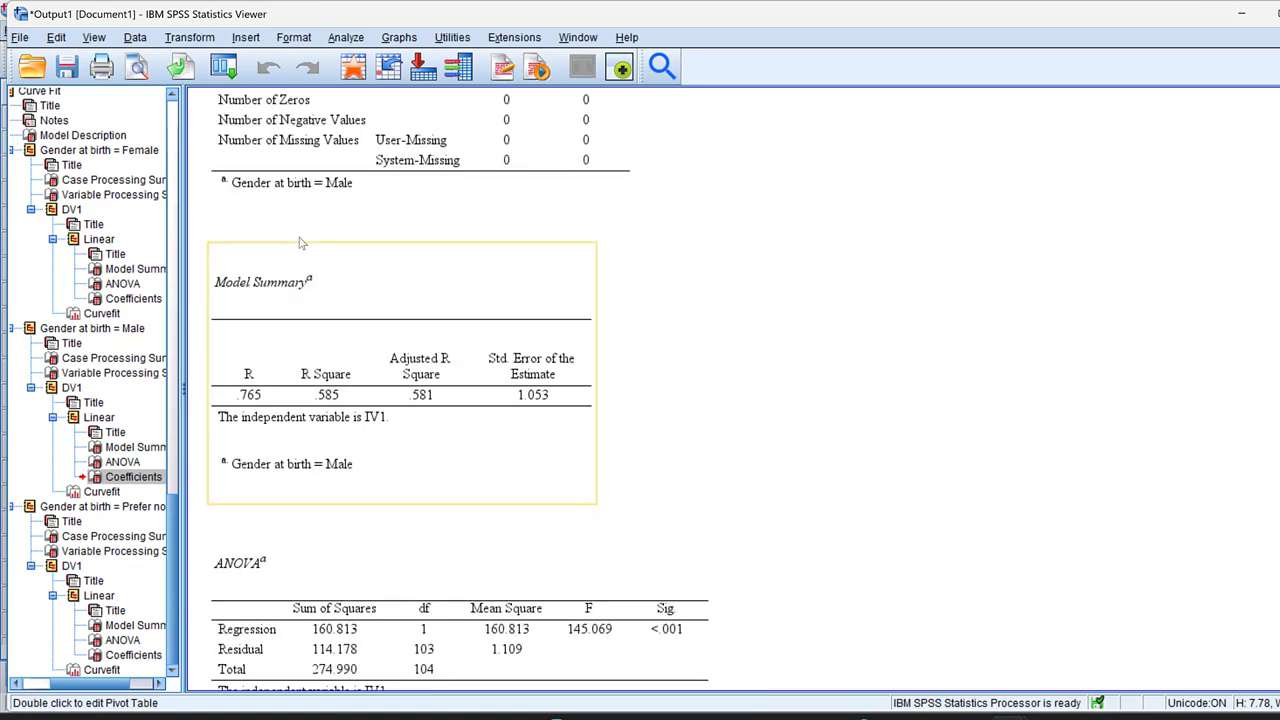
{"action": "scroll", "coordinate": [300, 243], "scroll_direction": "up", "scroll_amount": 12}
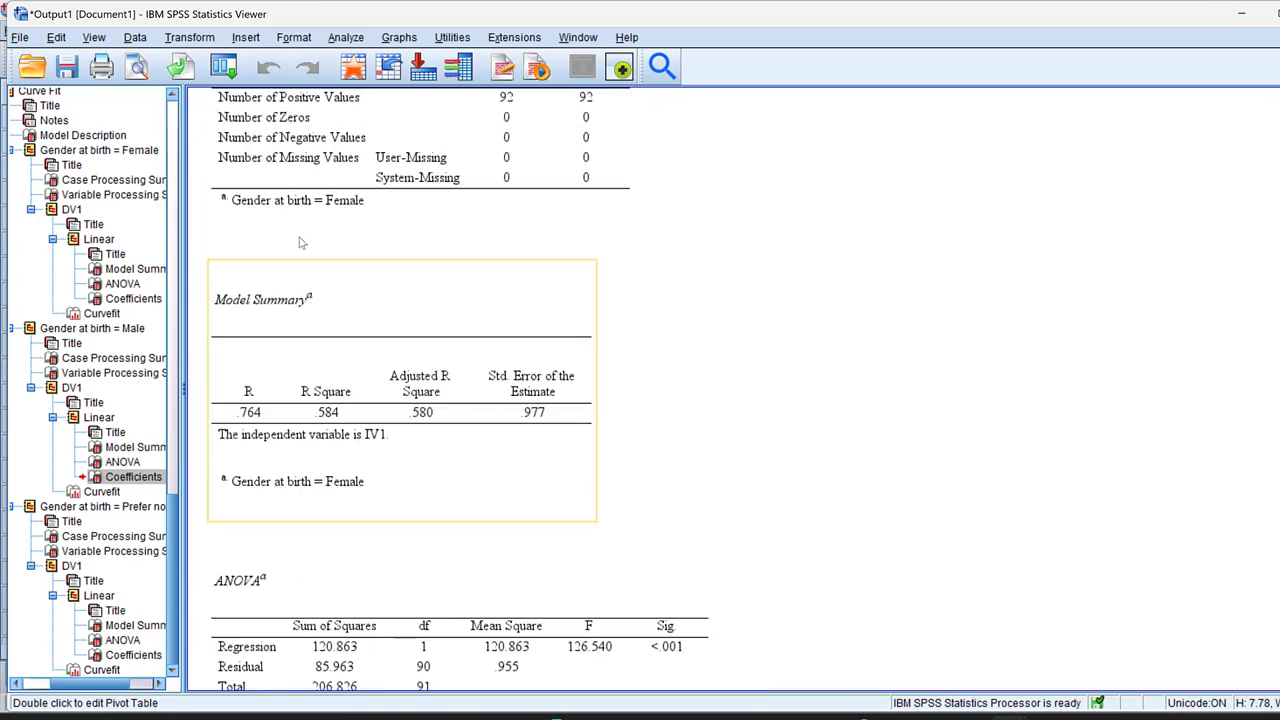
{"action": "scroll", "coordinate": [300, 243], "scroll_direction": "up", "scroll_amount": 10}
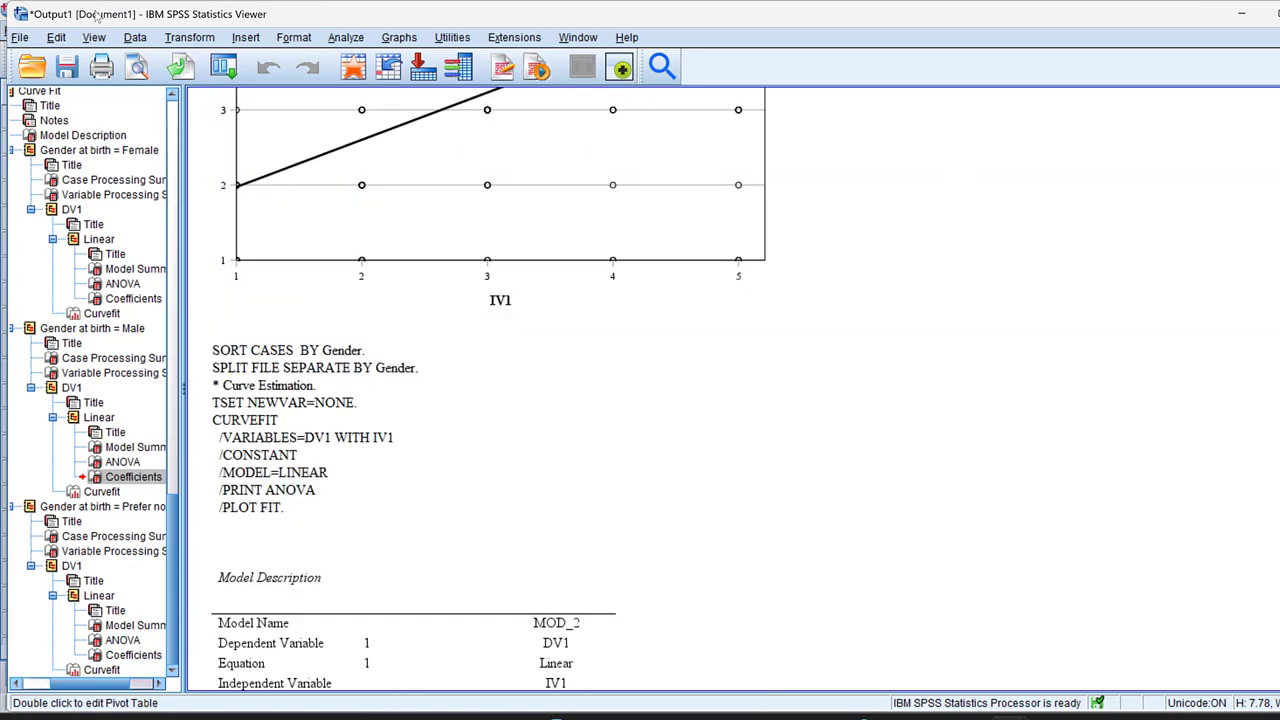
- Open the Split into Files dialog from the Data menu and close it unused
{"action": "left_click", "coordinate": [134, 38]}
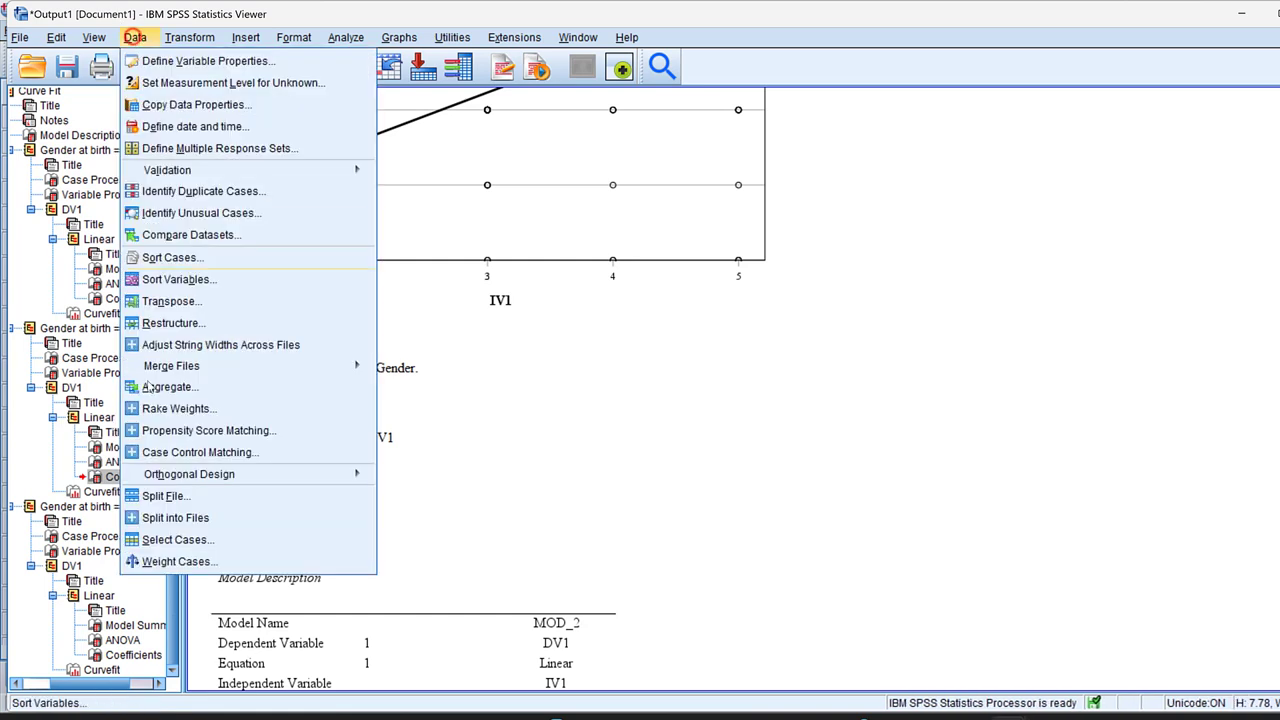
{"action": "left_click", "coordinate": [201, 520]}
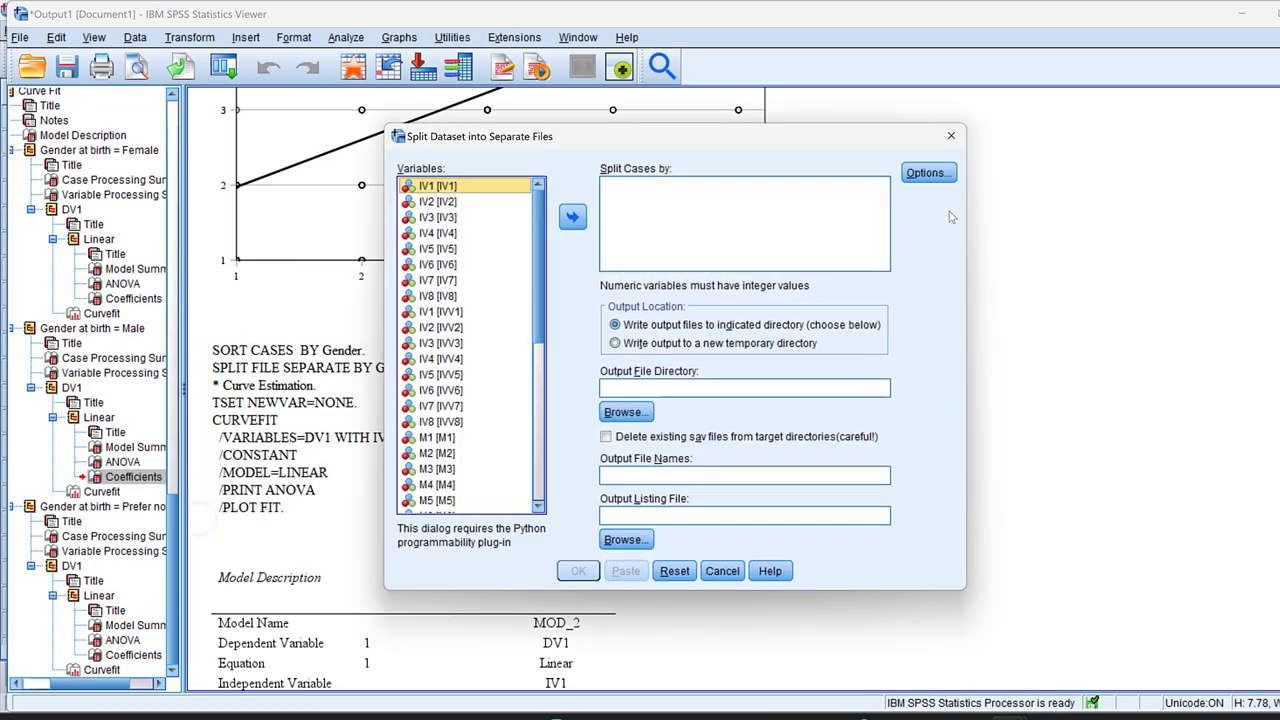
{"action": "left_click", "coordinate": [951, 136]}
- In Split File, remove Gender at birth from the groups and select Analyze all cases
{"action": "left_click", "coordinate": [135, 38]}
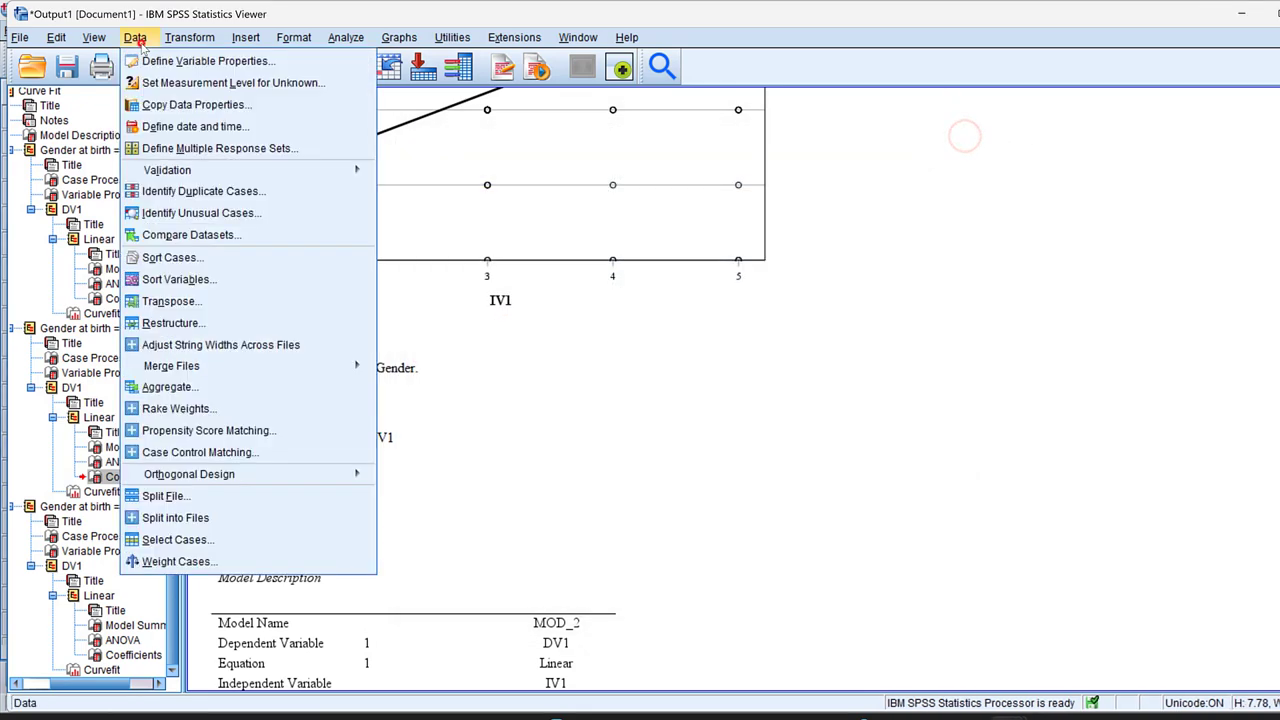
{"action": "left_click", "coordinate": [157, 497]}
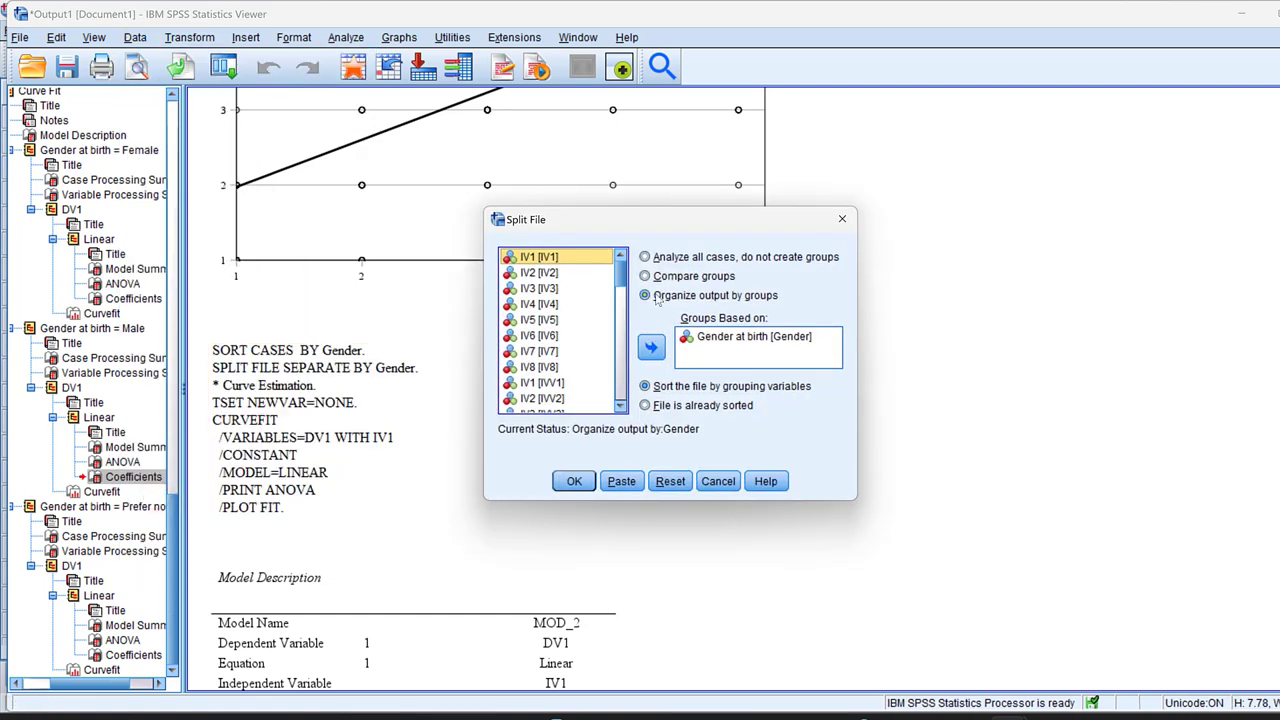
{"action": "left_click", "coordinate": [720, 337]}
{"action": "left_click", "coordinate": [651, 346]}
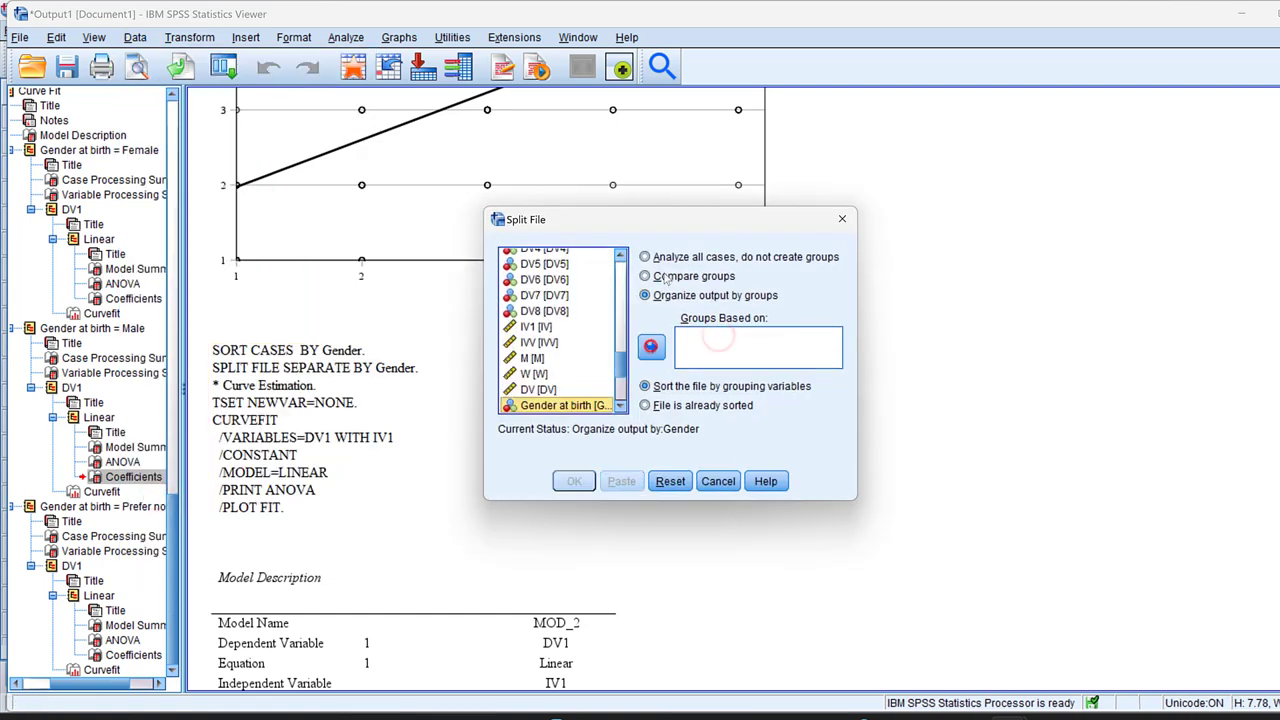
{"action": "left_click", "coordinate": [658, 261]}
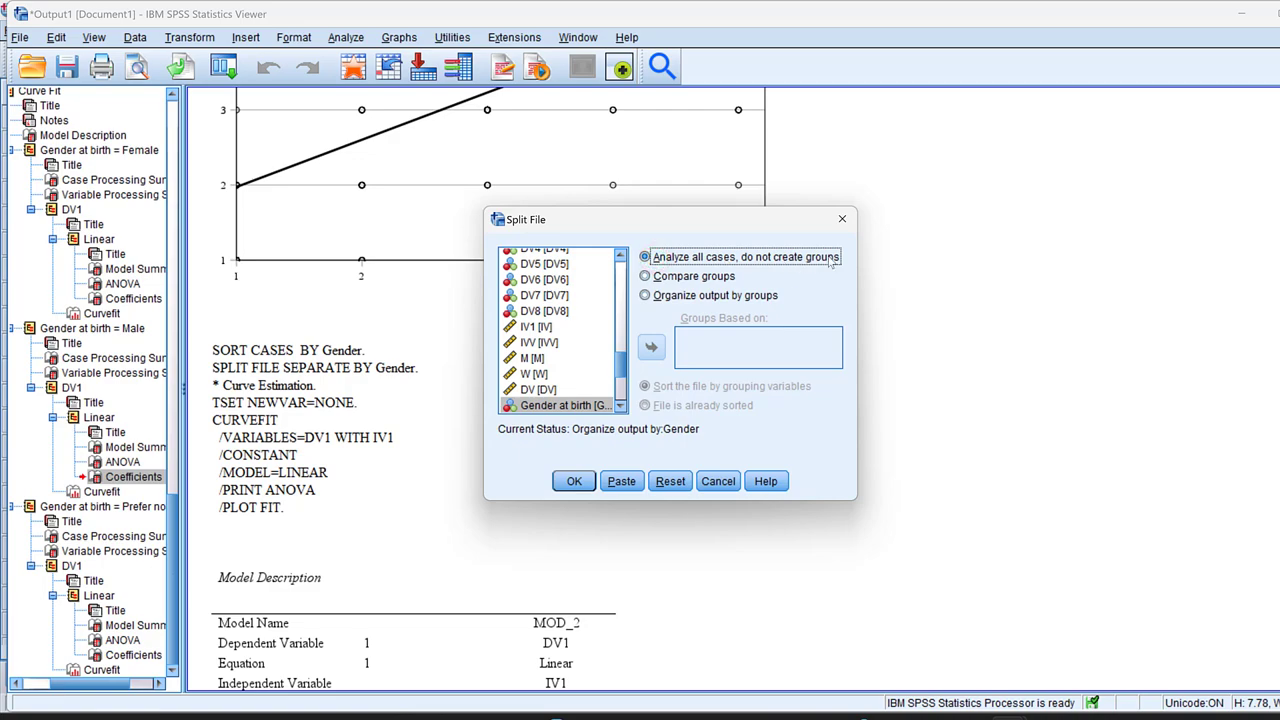
{"action": "left_click", "coordinate": [573, 481]}
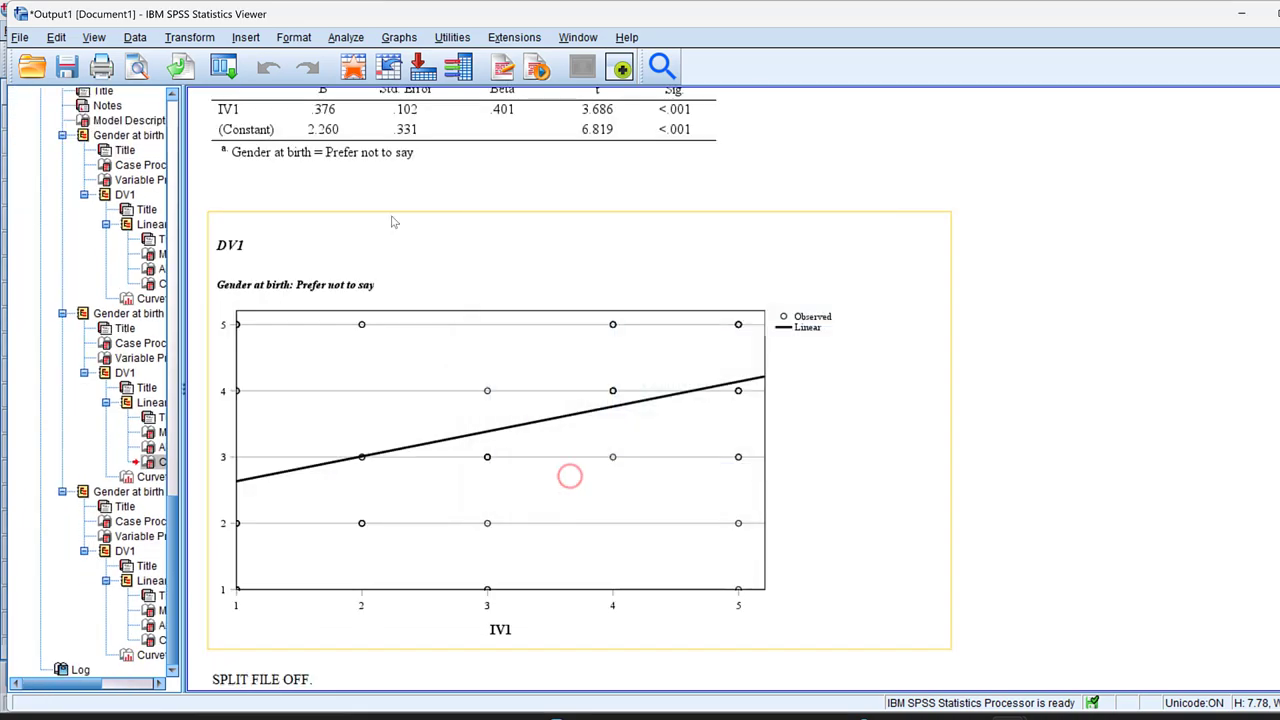
{"action": "scroll", "coordinate": [345, 177], "scroll_direction": "up", "scroll_amount": 15}
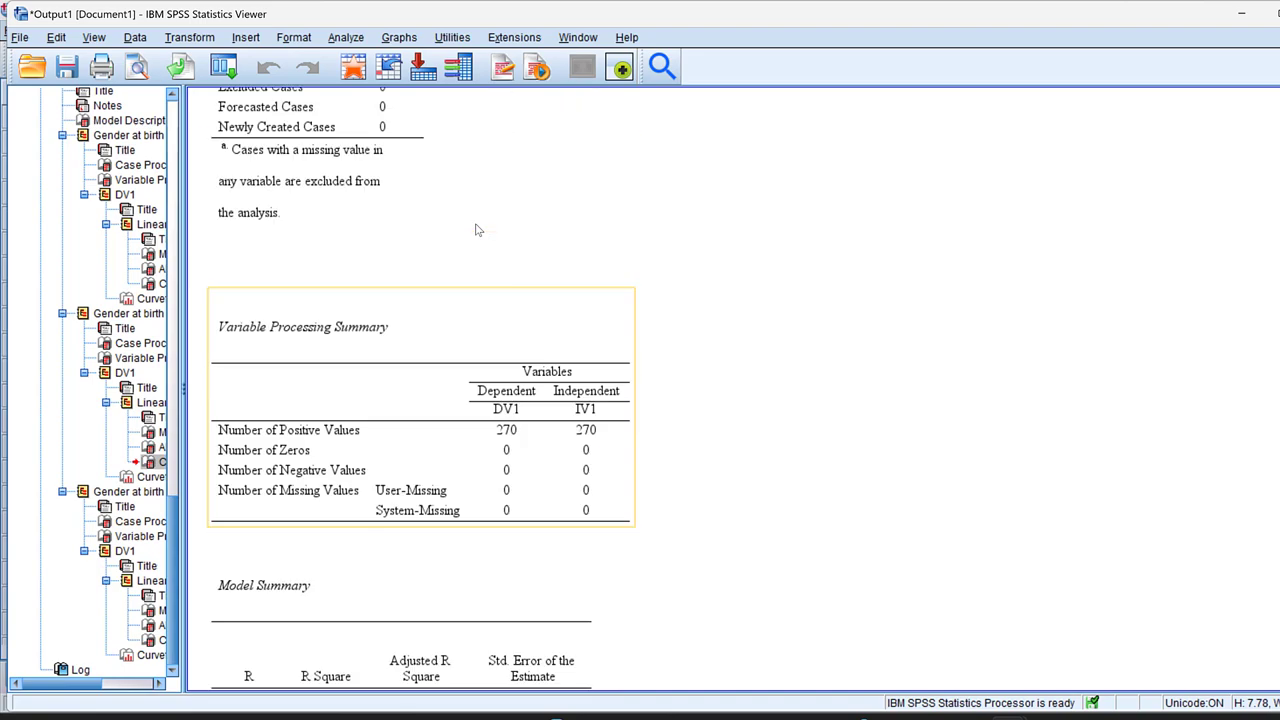
{"action": "scroll", "coordinate": [477, 229], "scroll_direction": "up", "scroll_amount": 15}
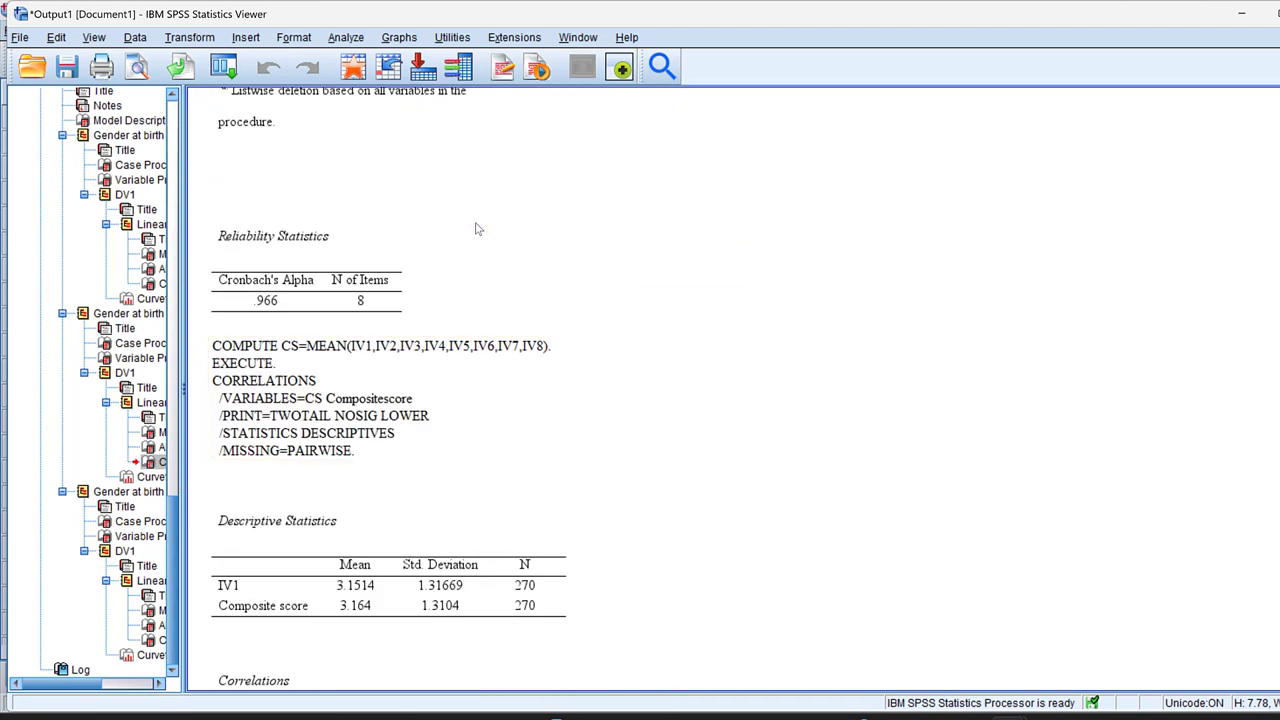